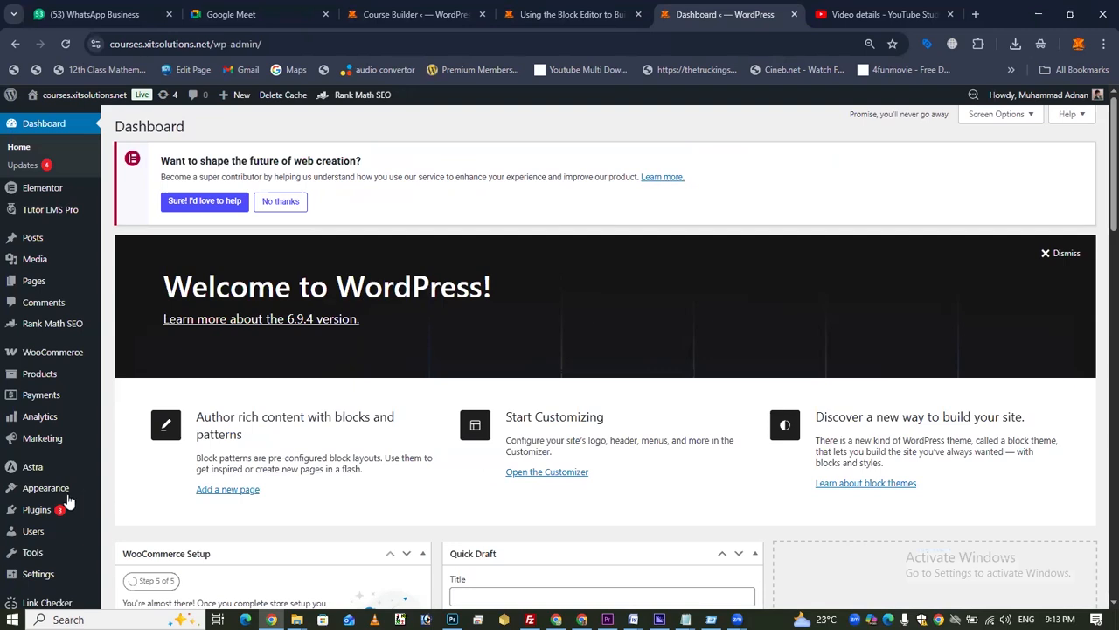
Add a new WordPress page and title it "Home 1".
mouse_move(53, 512)
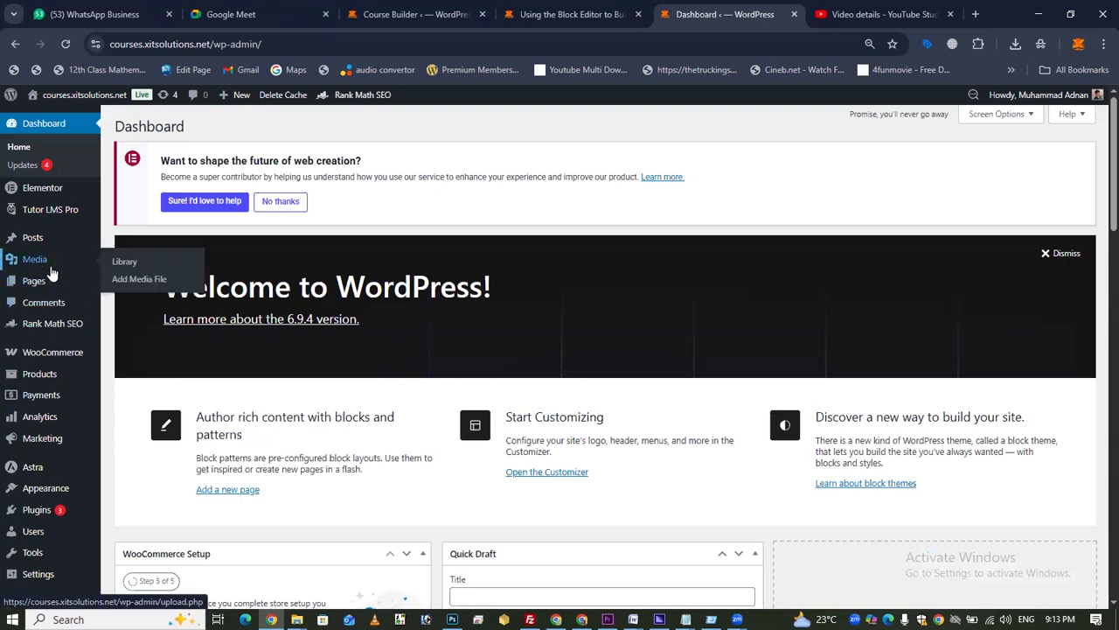
mouse_move(43, 282)
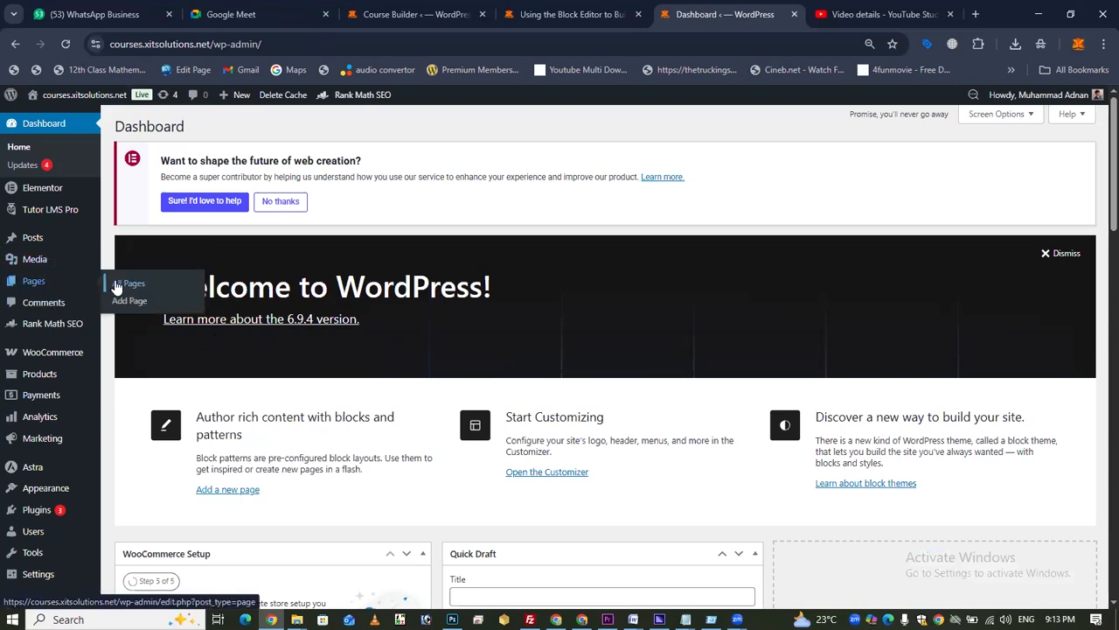
left_click(159, 291)
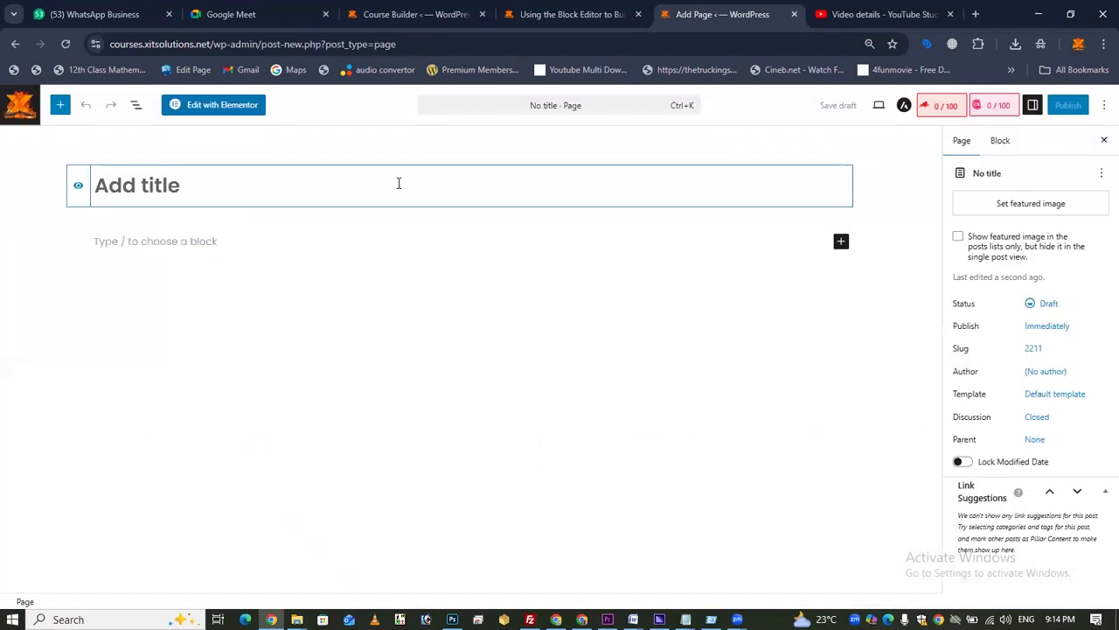
type("Home ")
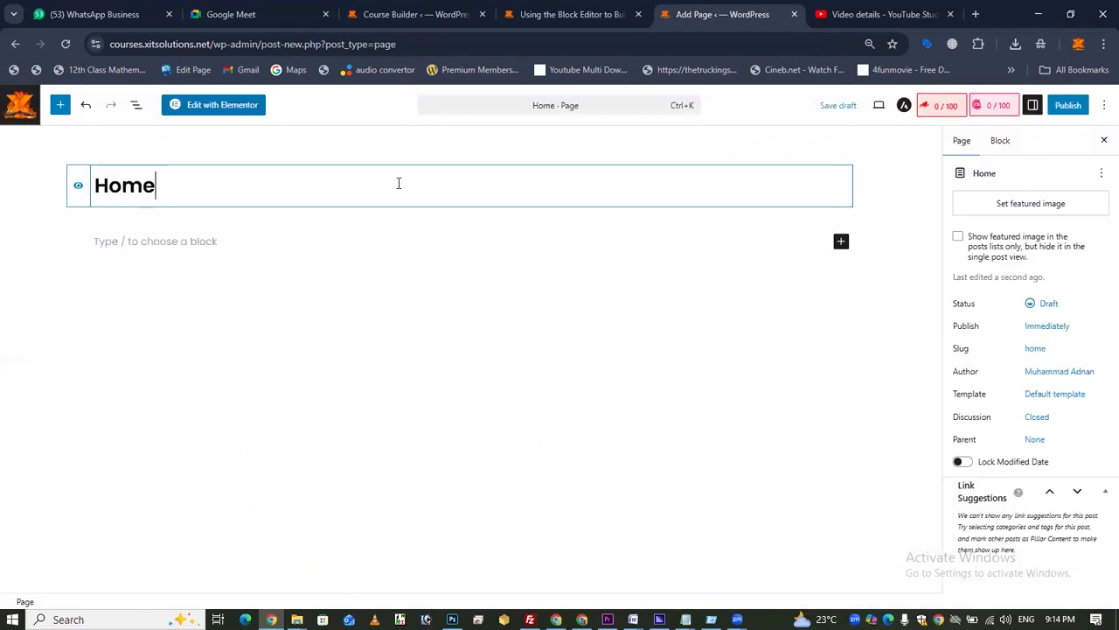
type("1")
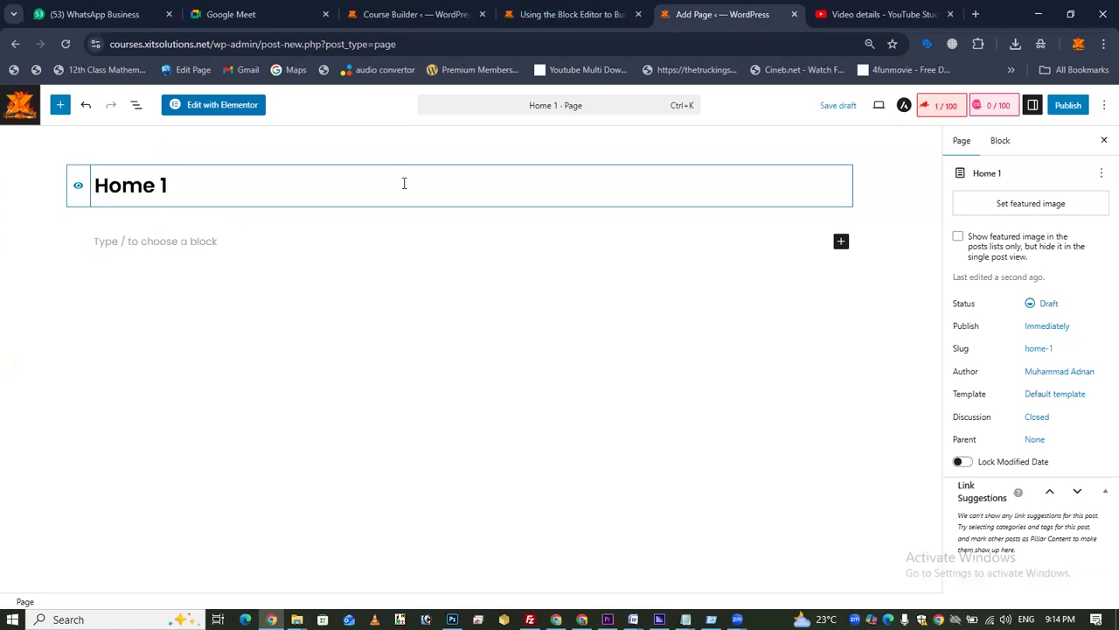
Publish the Home 1 page and return to its editing view.
left_click(1067, 111)
left_click(1065, 109)
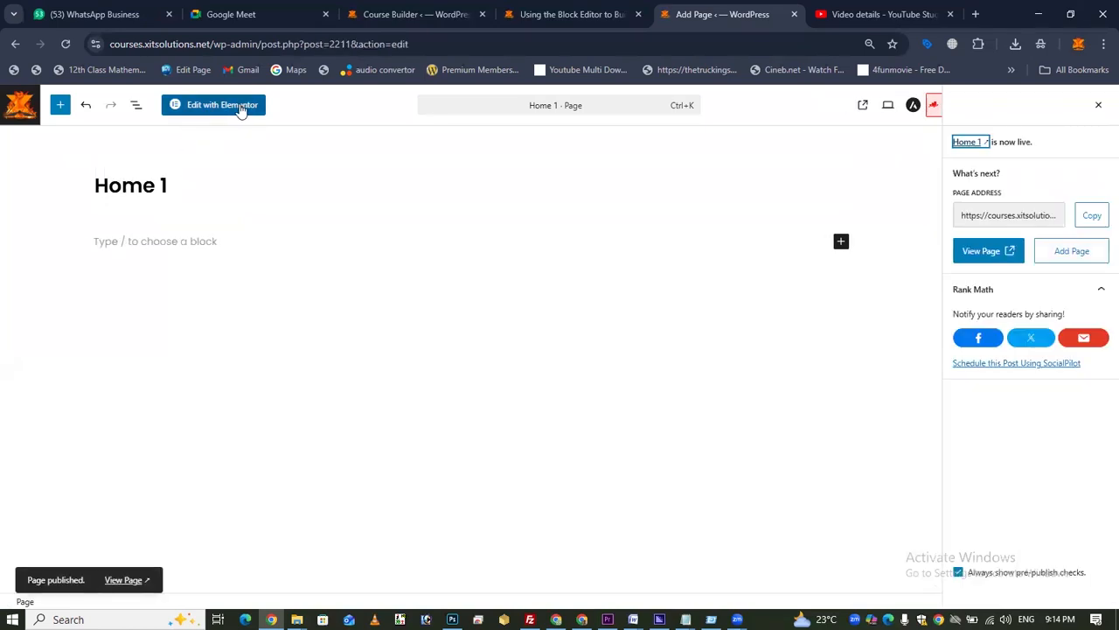
left_click(1097, 105)
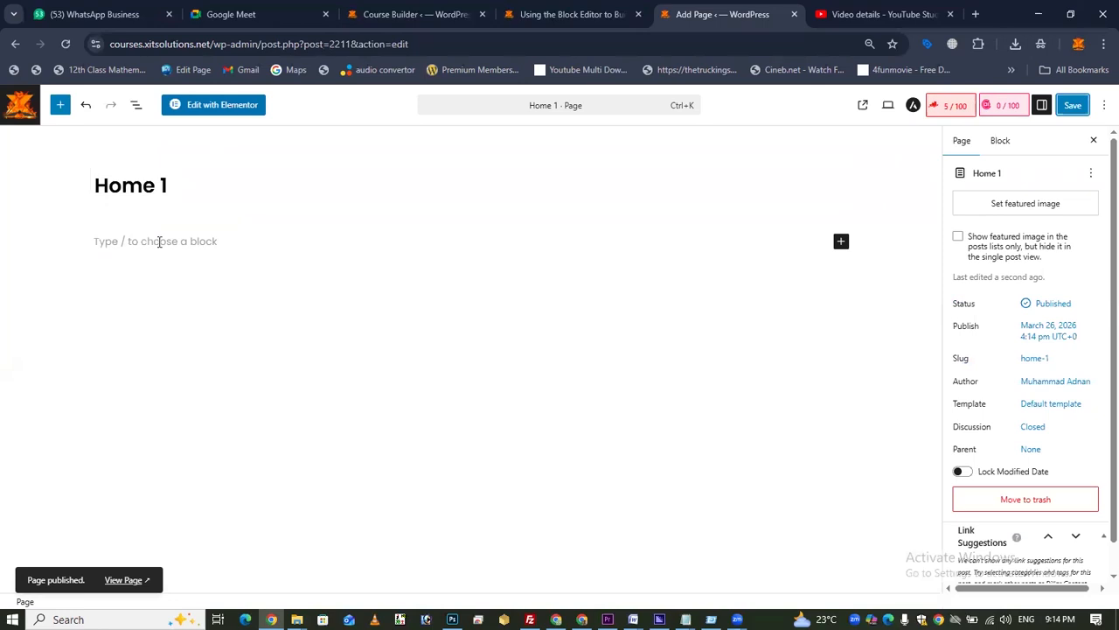
Open the full block library from the page's empty paragraph and look through the available block categories.
left_click(297, 240)
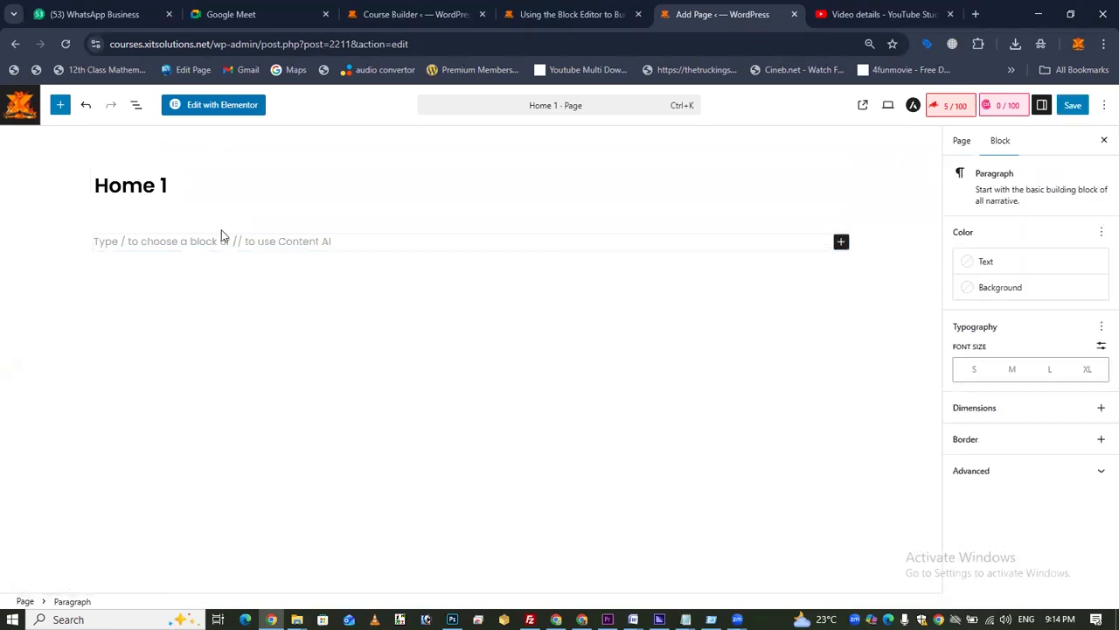
left_click(840, 243)
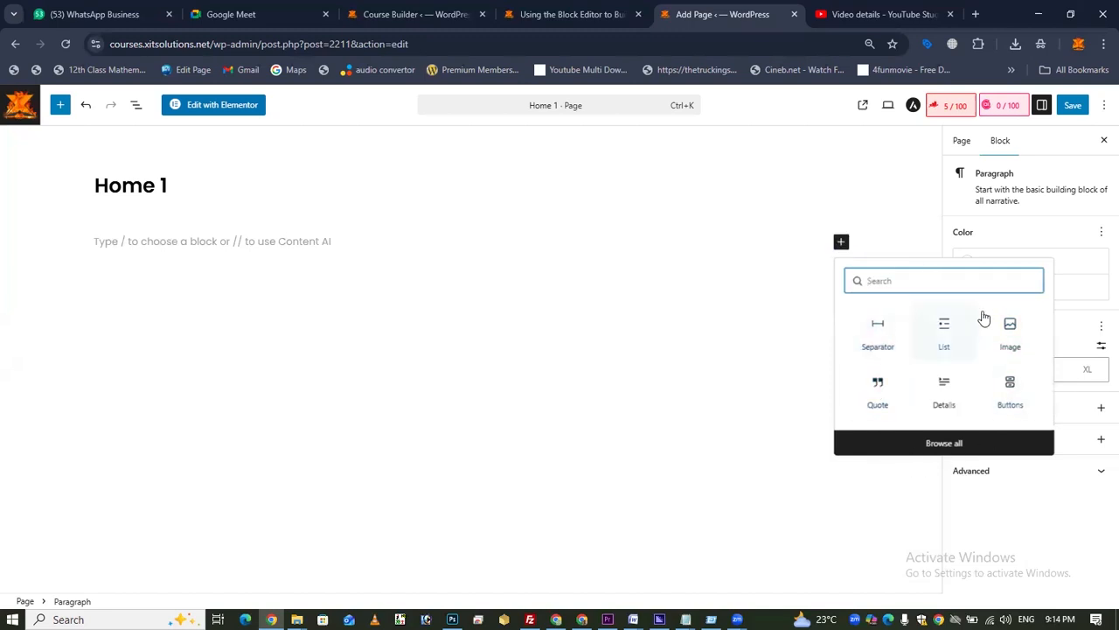
left_click(975, 449)
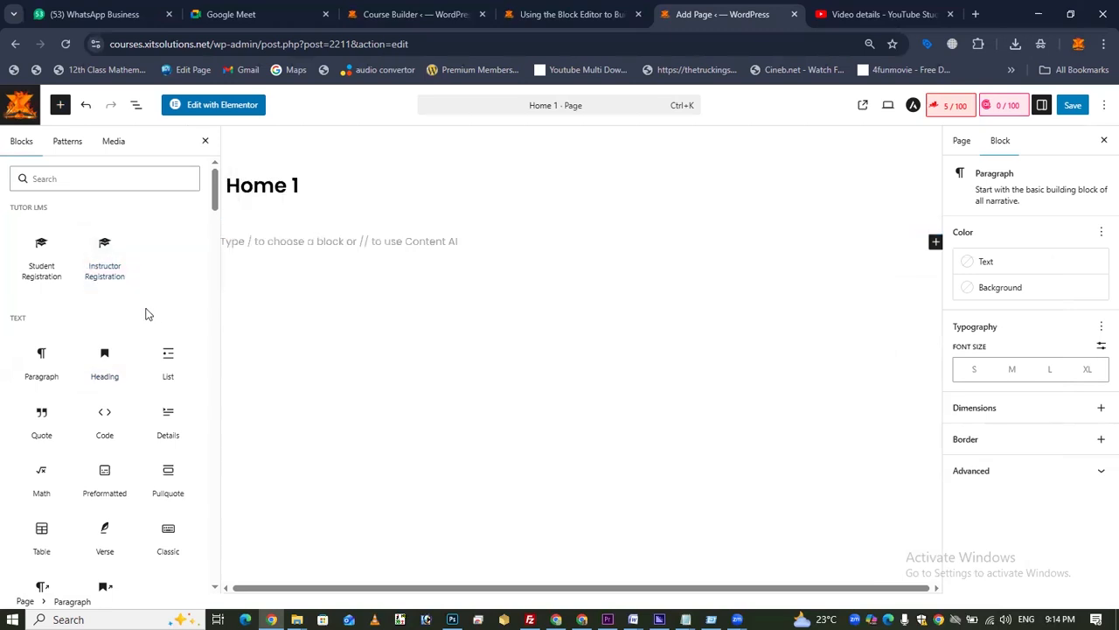
scroll(148, 314, "down", 3)
scroll(154, 315, "down", 15)
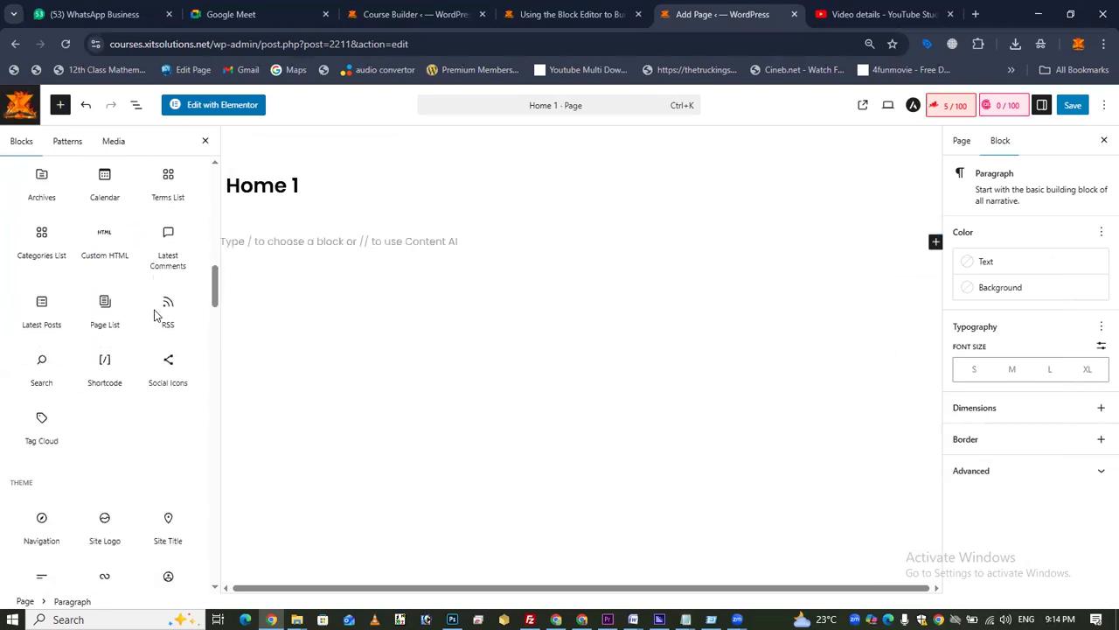
scroll(154, 315, "down", 20)
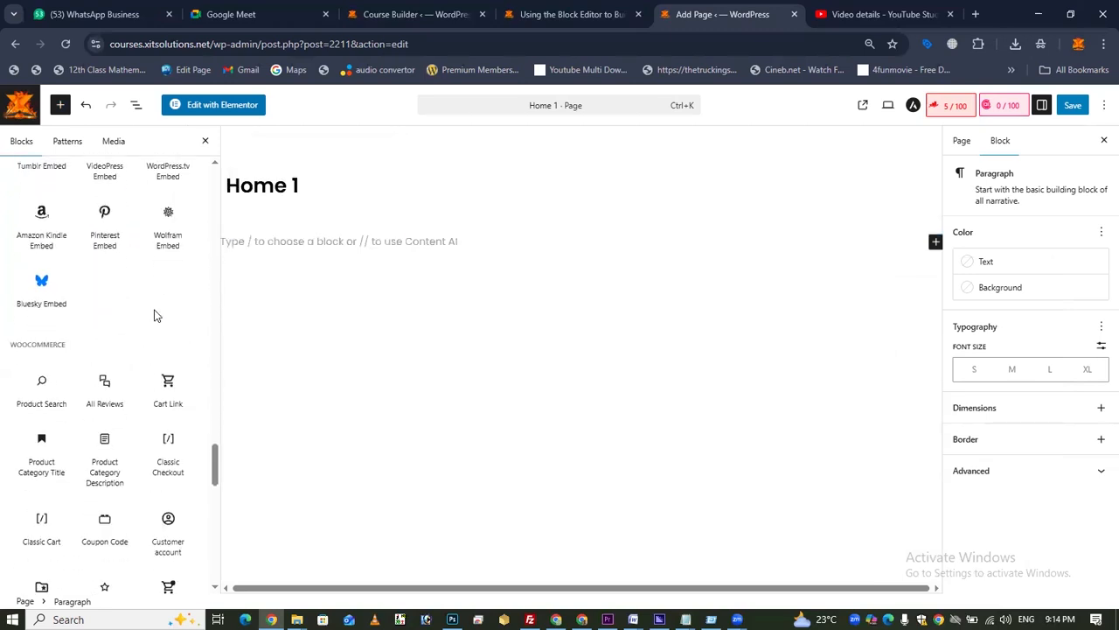
scroll(154, 315, "down", 2)
scroll(154, 314, "up", 15)
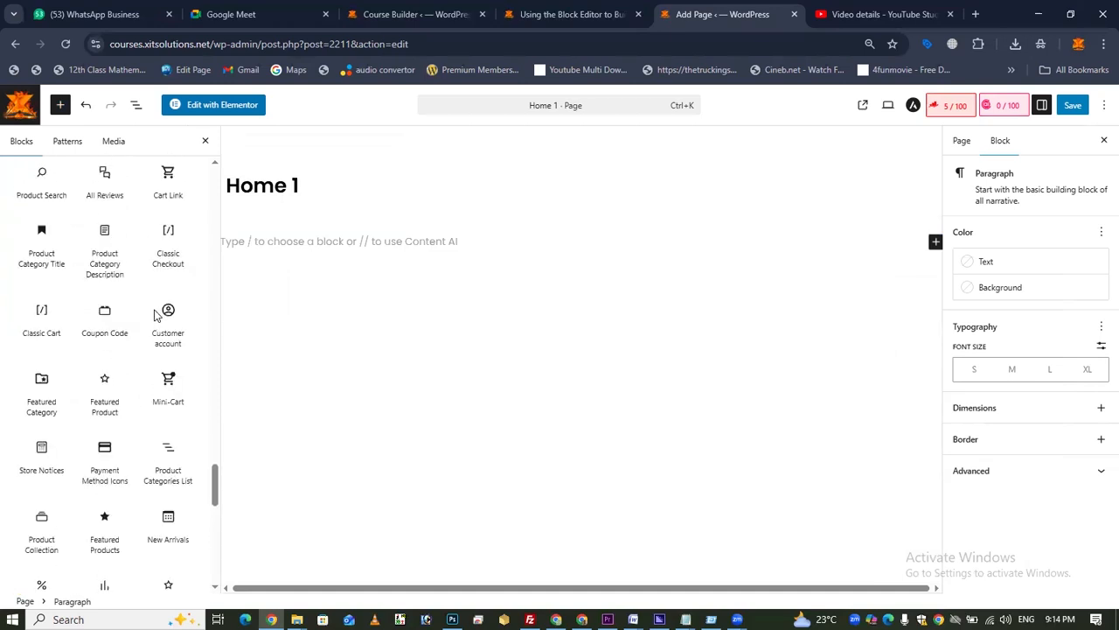
scroll(154, 315, "up", 20)
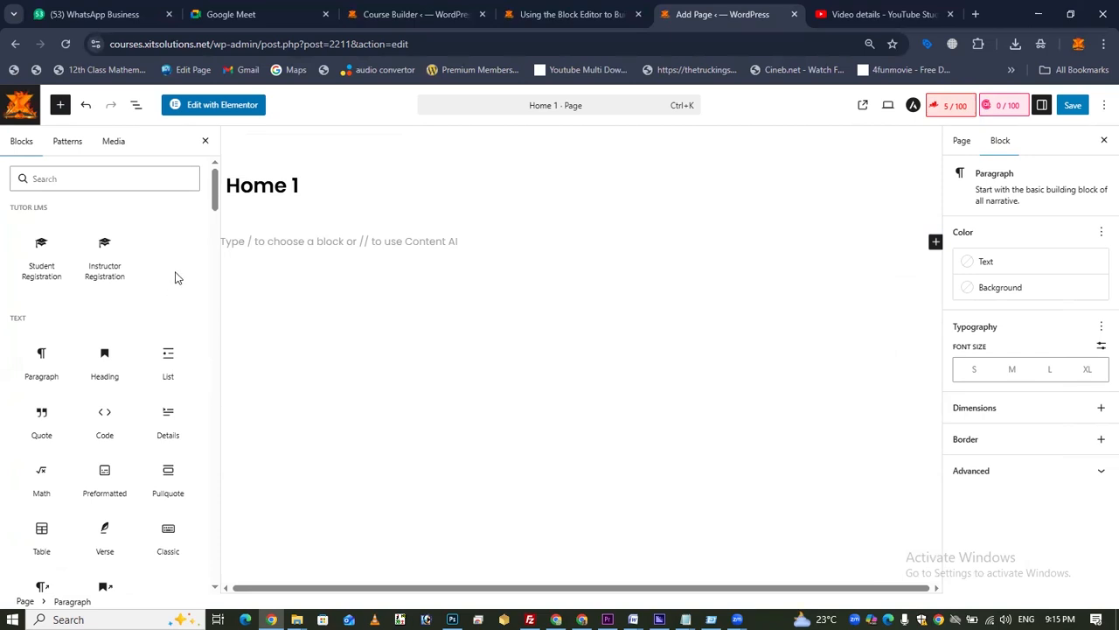
scroll(175, 275, "down", 1)
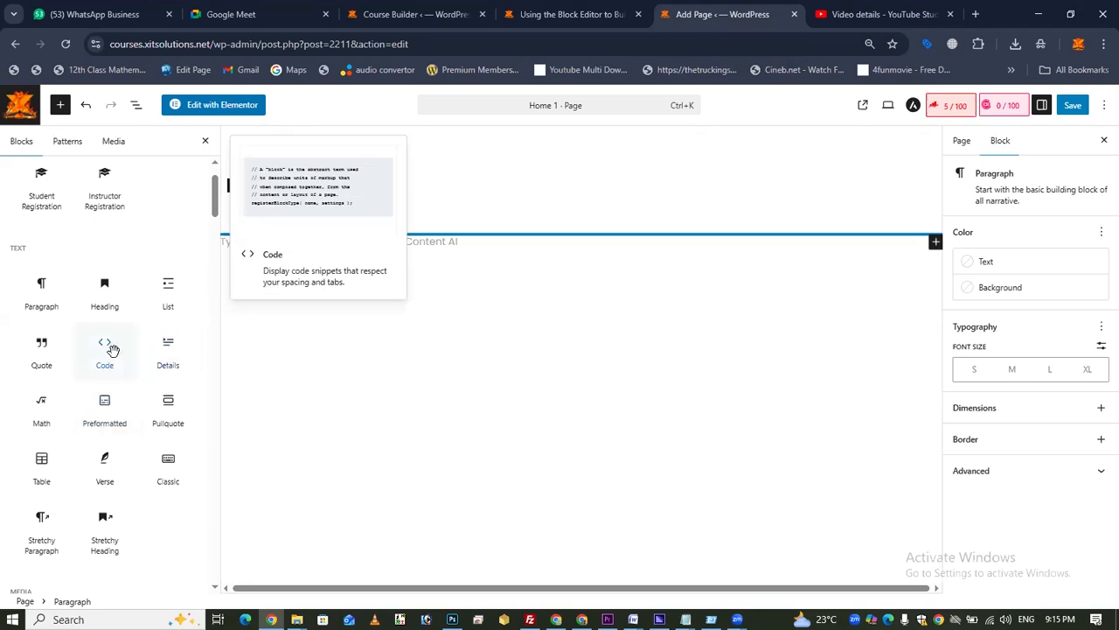
scroll(110, 350, "down", 1)
scroll(122, 362, "up", 2)
Search the block library for "im" and place an Image block below the page title.
left_click(92, 178)
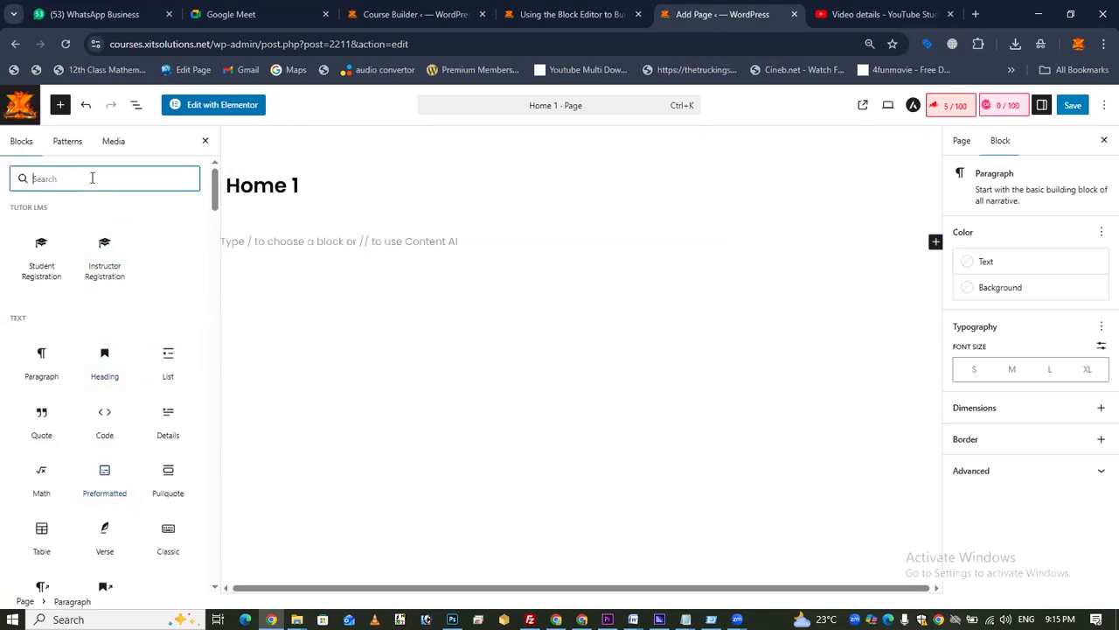
type("lmm")
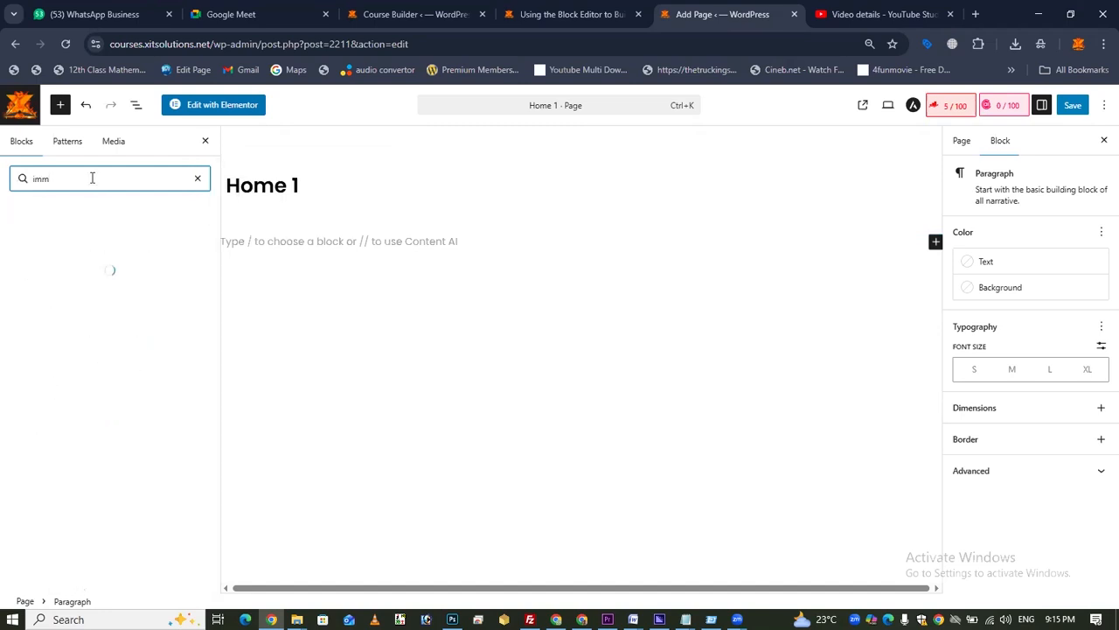
key("ctrl+a")
type("im")
left_click_drag(35, 244, 490, 245)
left_click_drag(357, 307, 458, 282)
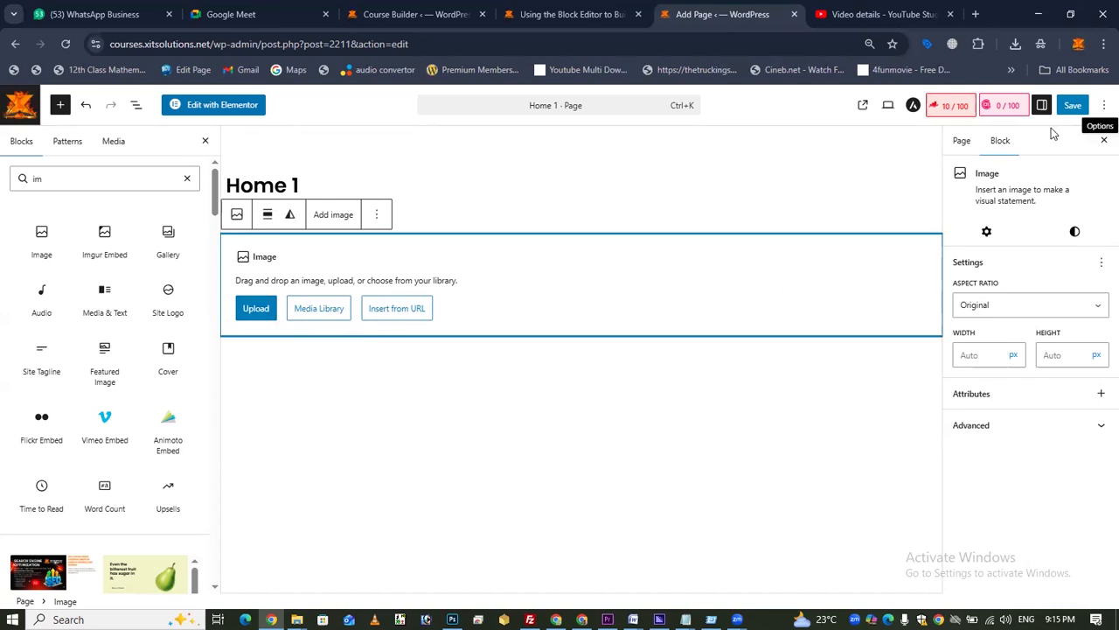
Search Google Images for "eduction" in a new browser tab and look through the pictures.
left_click(975, 14)
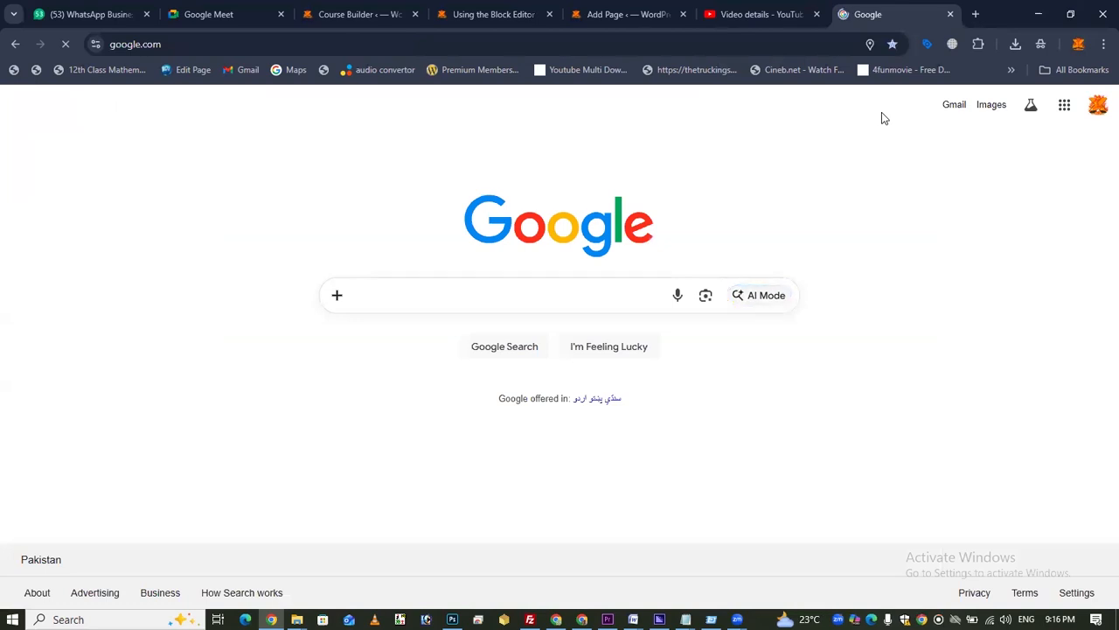
type("eduction")
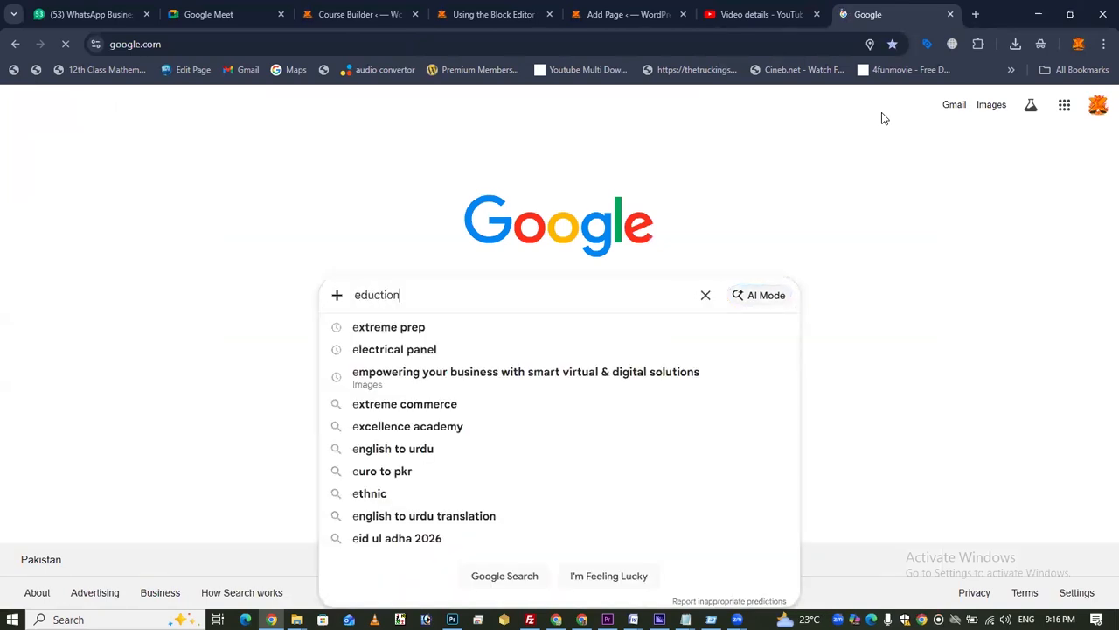
key("Return")
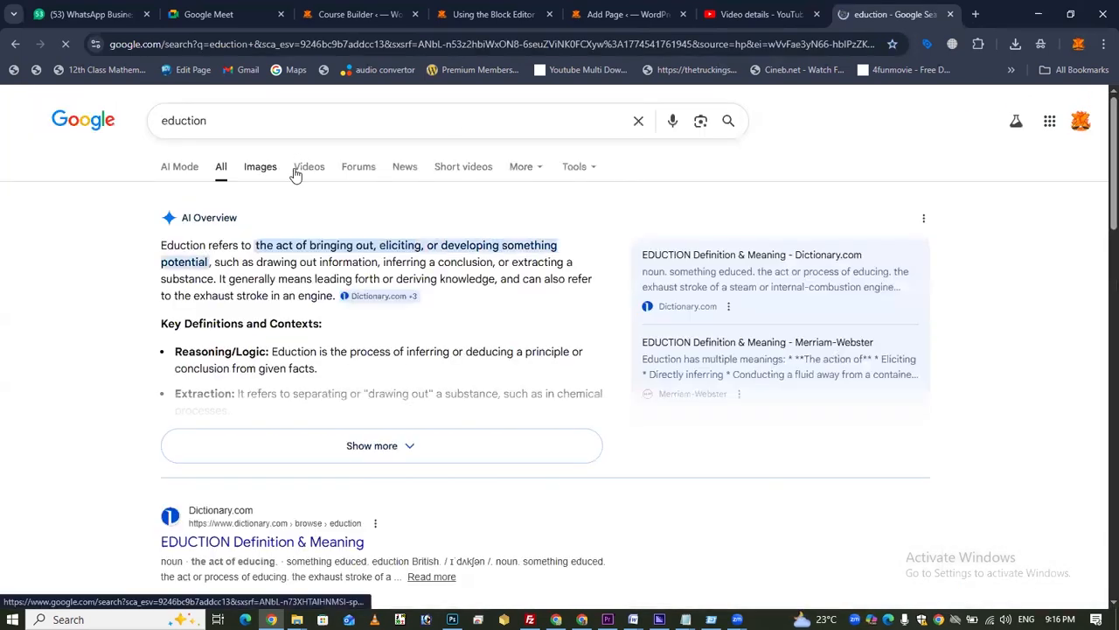
left_click(288, 168)
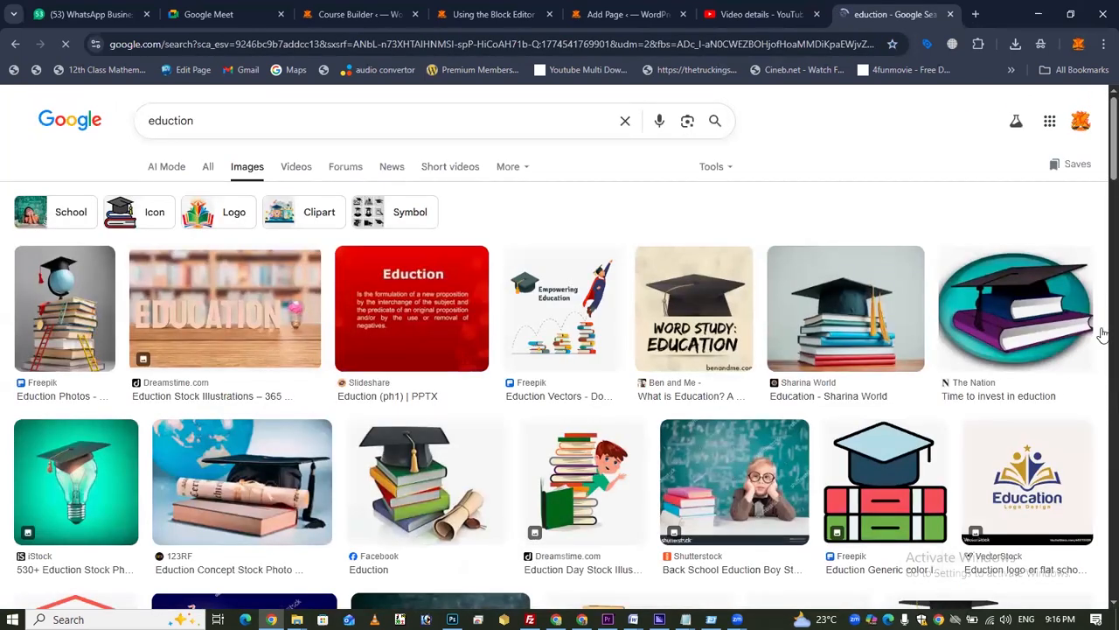
scroll(1030, 332, "down", 2)
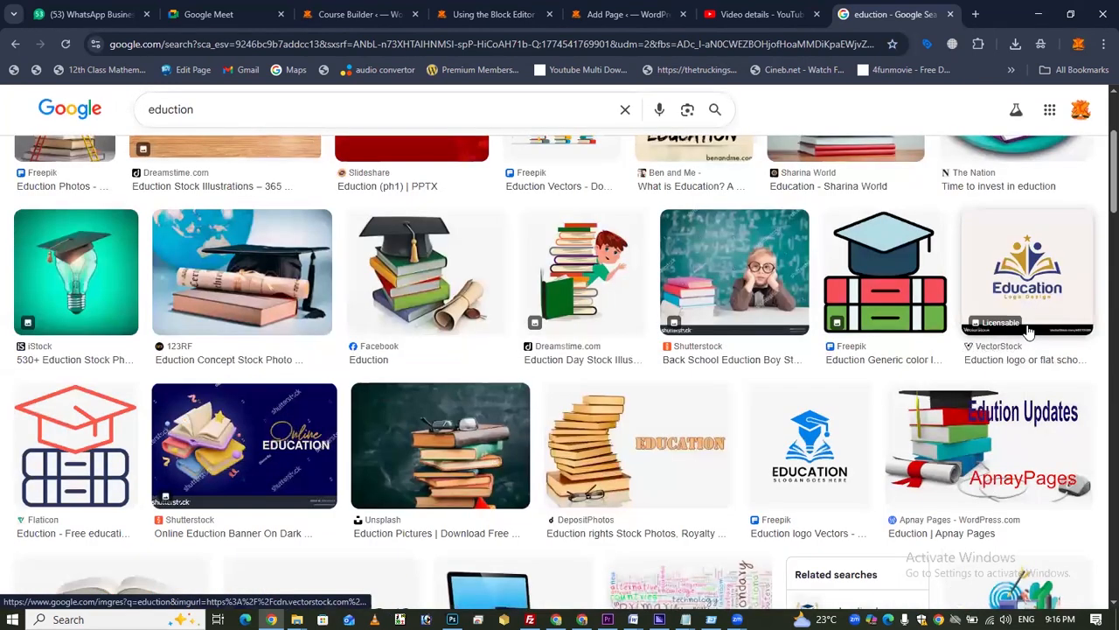
scroll(1030, 332, "down", 5)
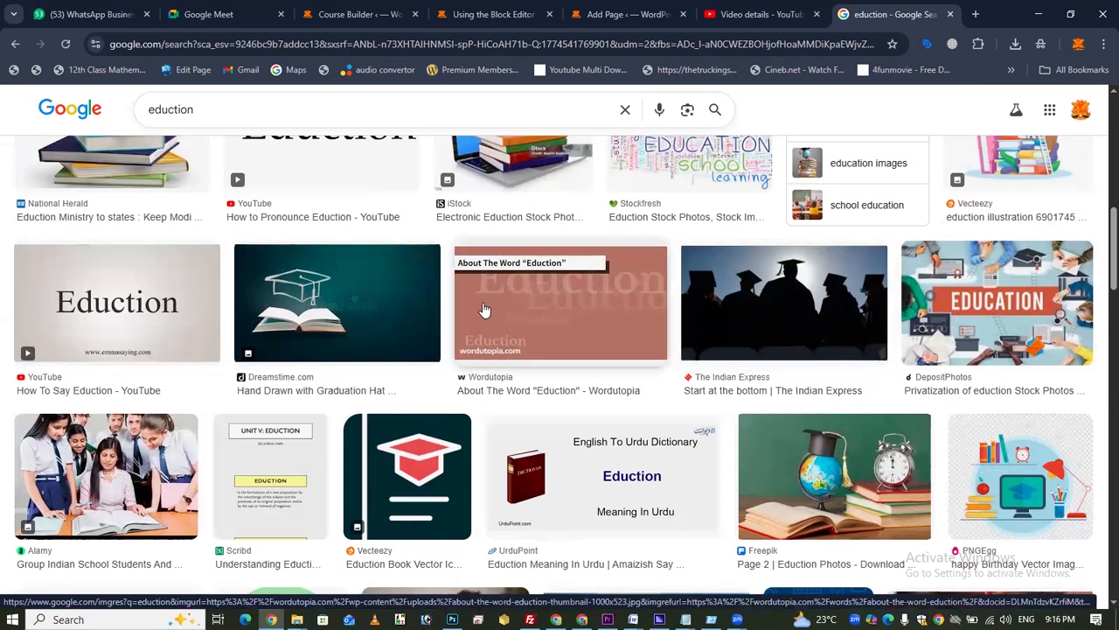
Copy the image address of the Dreamstime picture with an open book and hand-drawn graduation hat.
left_click(390, 310)
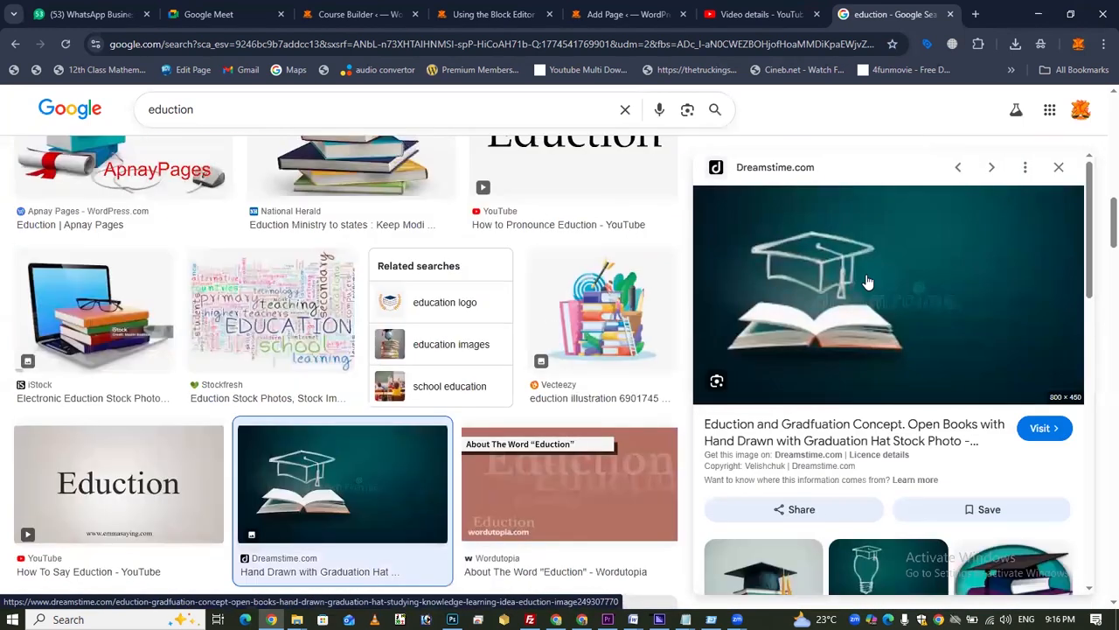
right_click(919, 262)
left_click(1039, 531)
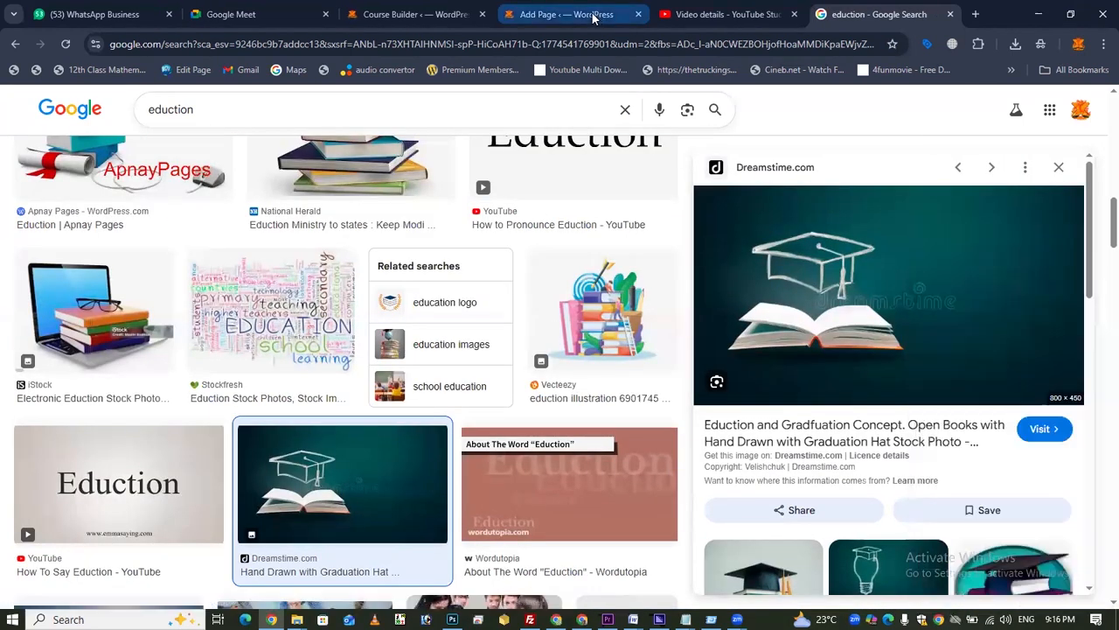
Switch back to the Home 1 page, place its tab beside the Google one, and insert the copied image URL into the Image block.
left_click(564, 15)
left_click_drag(564, 15, 717, 15)
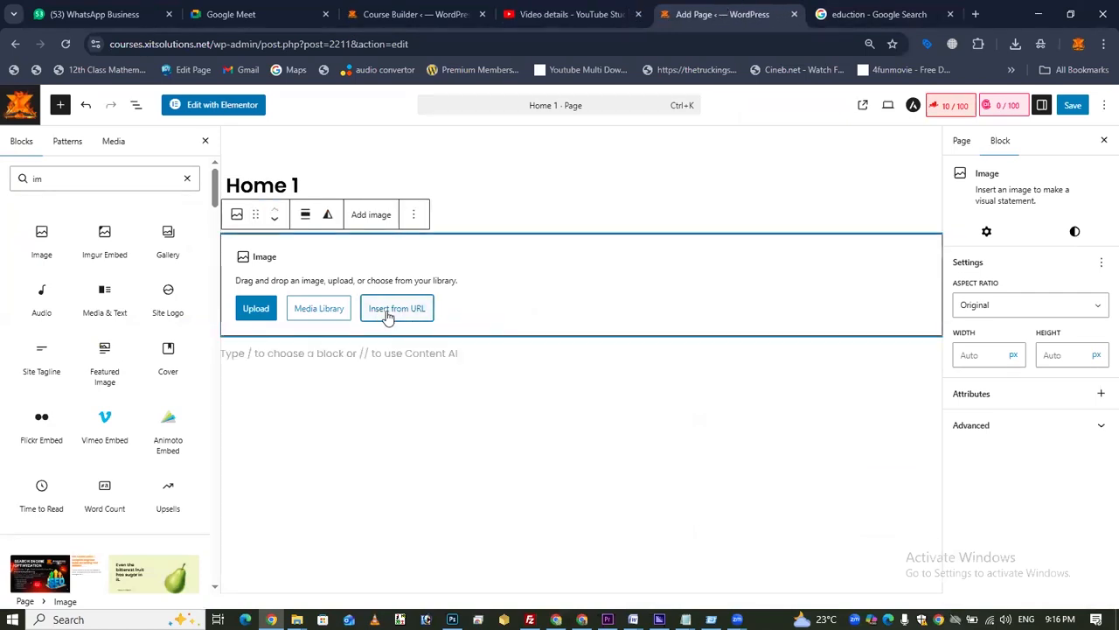
left_click(389, 313)
key("ctrl+v")
left_click(479, 340)
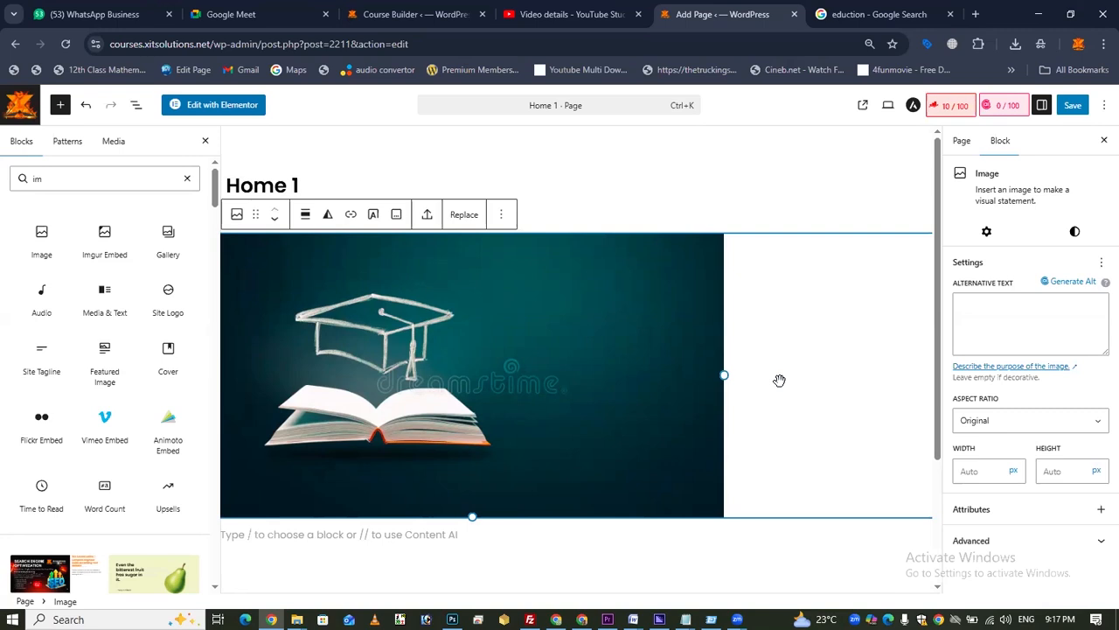
Switch to the Google Images results and save the graduation hat picture as a WEBP file in the Downloads folder.
left_click(904, 14)
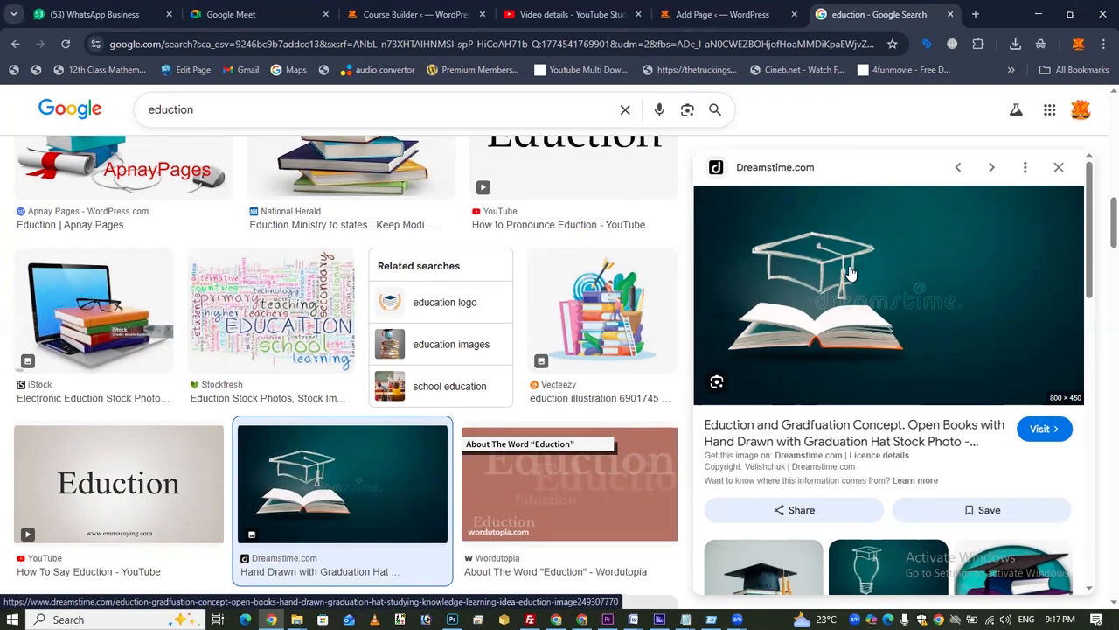
right_click(827, 308)
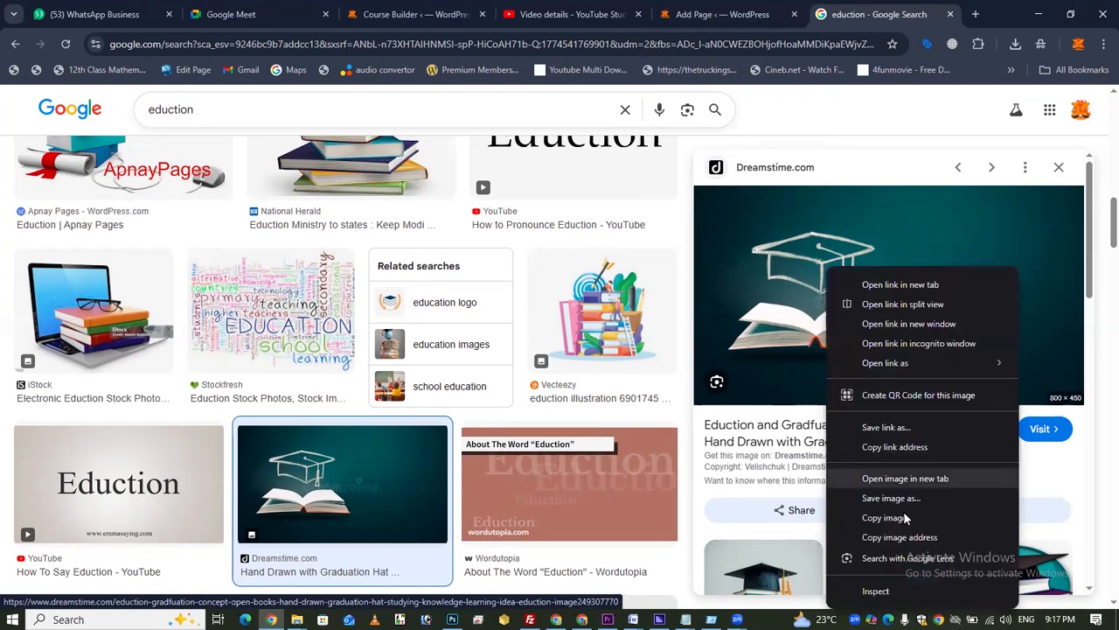
left_click(948, 500)
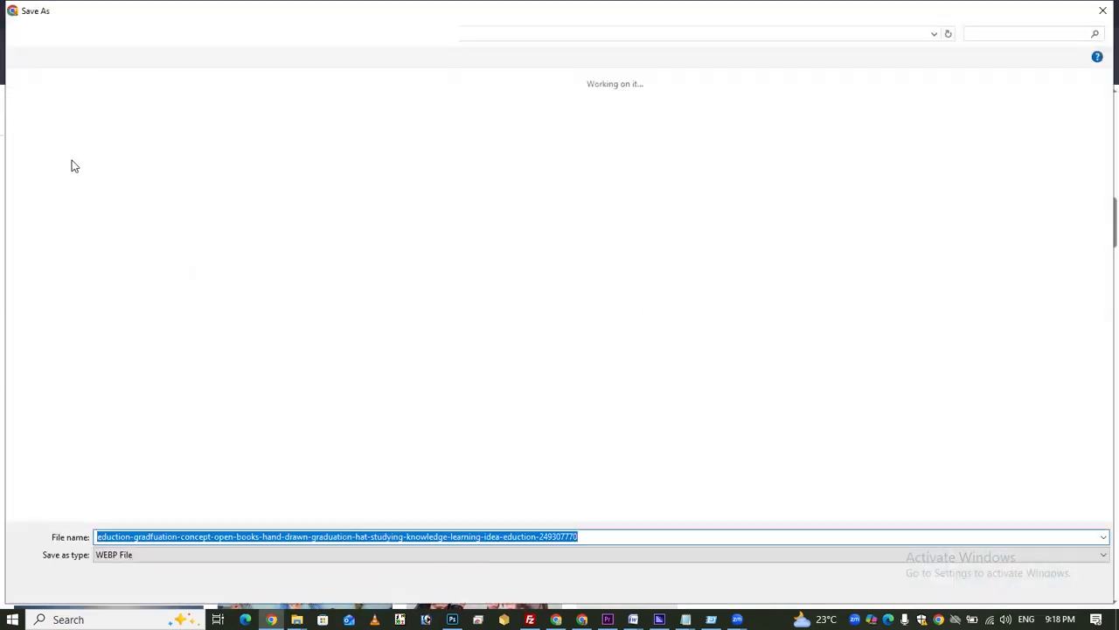
left_click(87, 121)
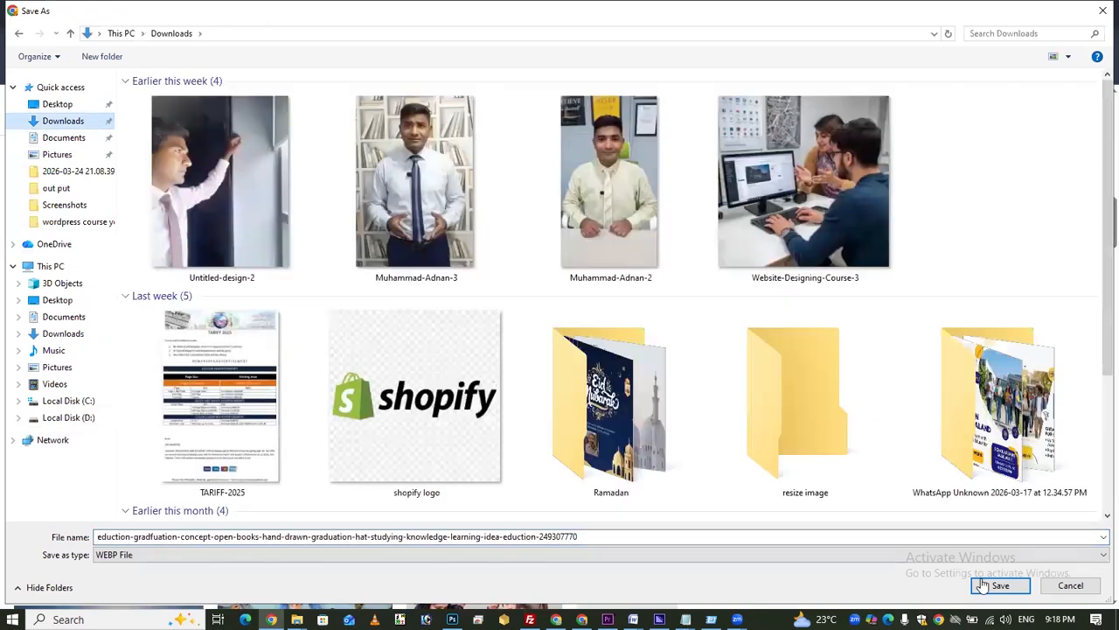
left_click(1029, 585)
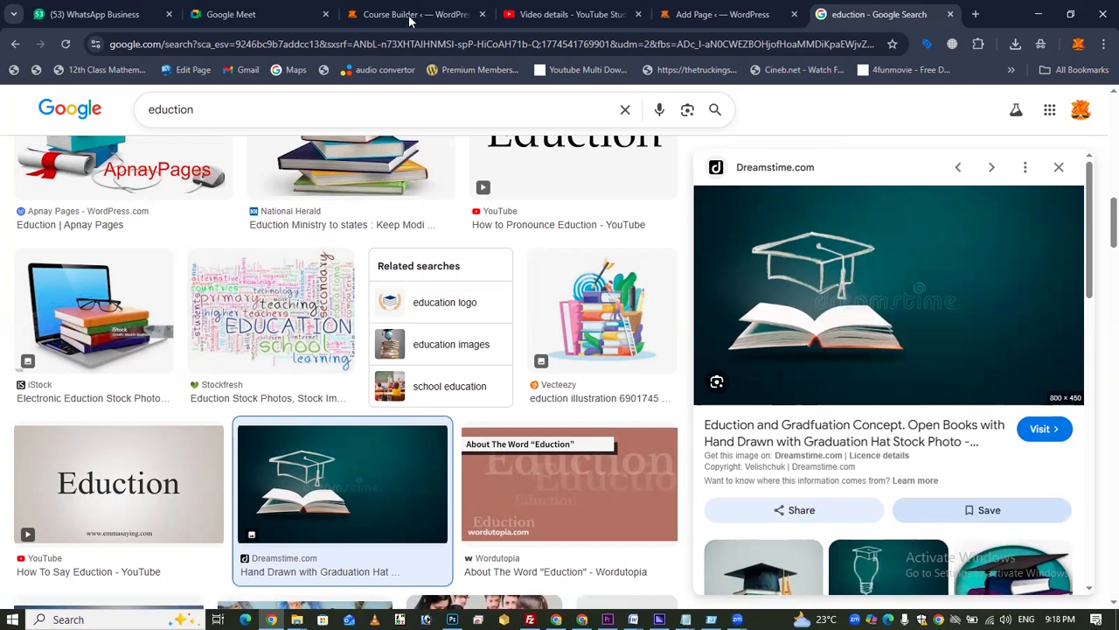
Return to the Home 1 page editor, check the downloaded WEBP file, and delete the Image block inserted from the URL.
left_click(722, 14)
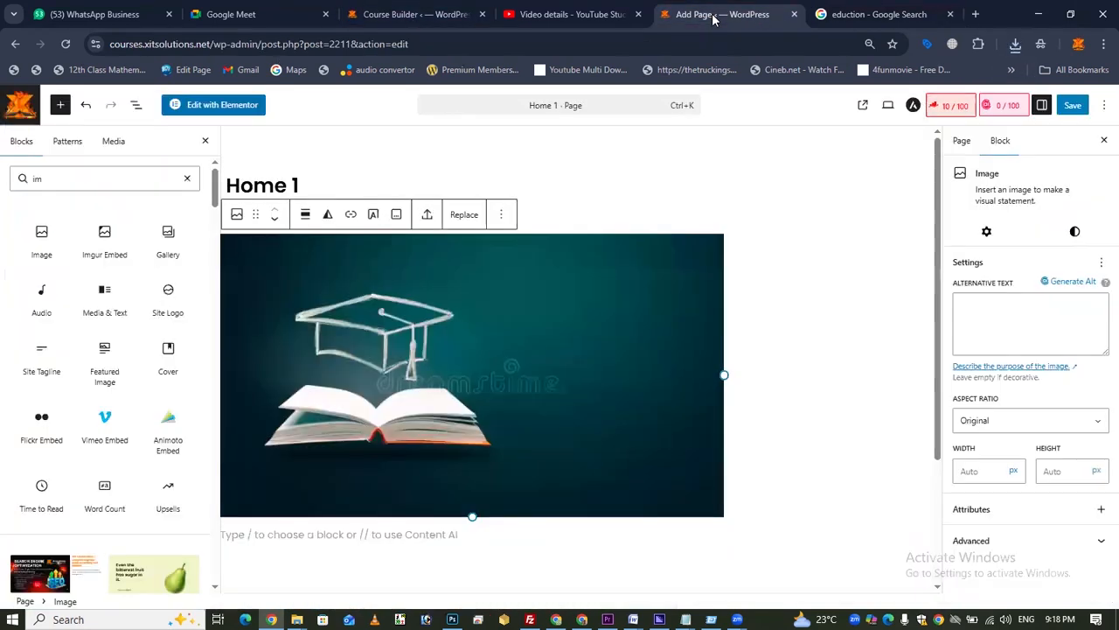
left_click(1015, 44)
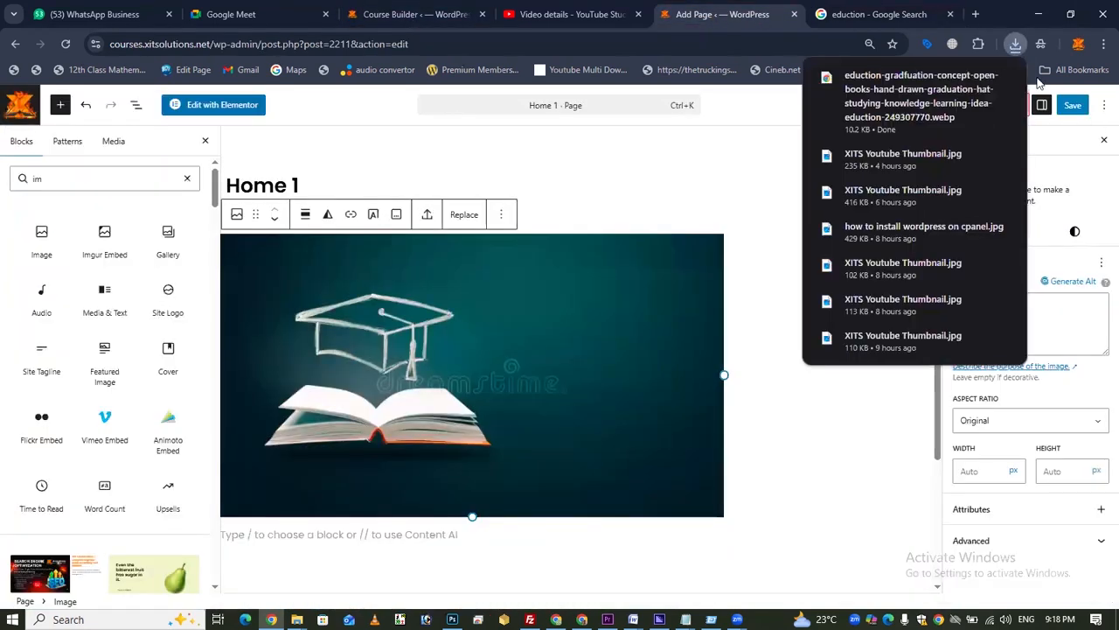
left_click(475, 344)
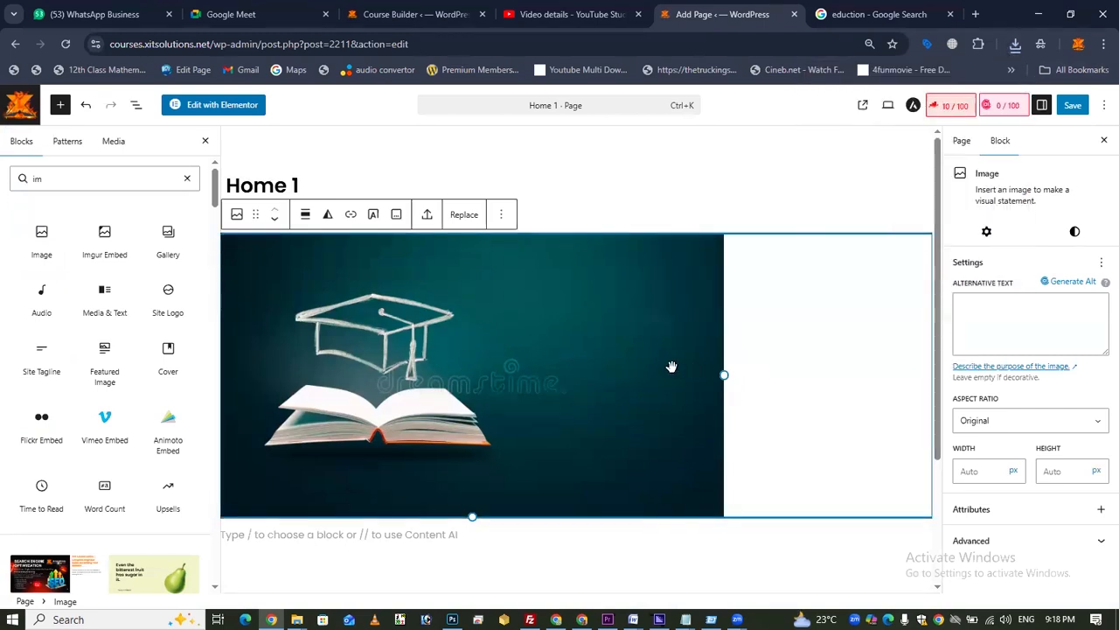
key("Delete")
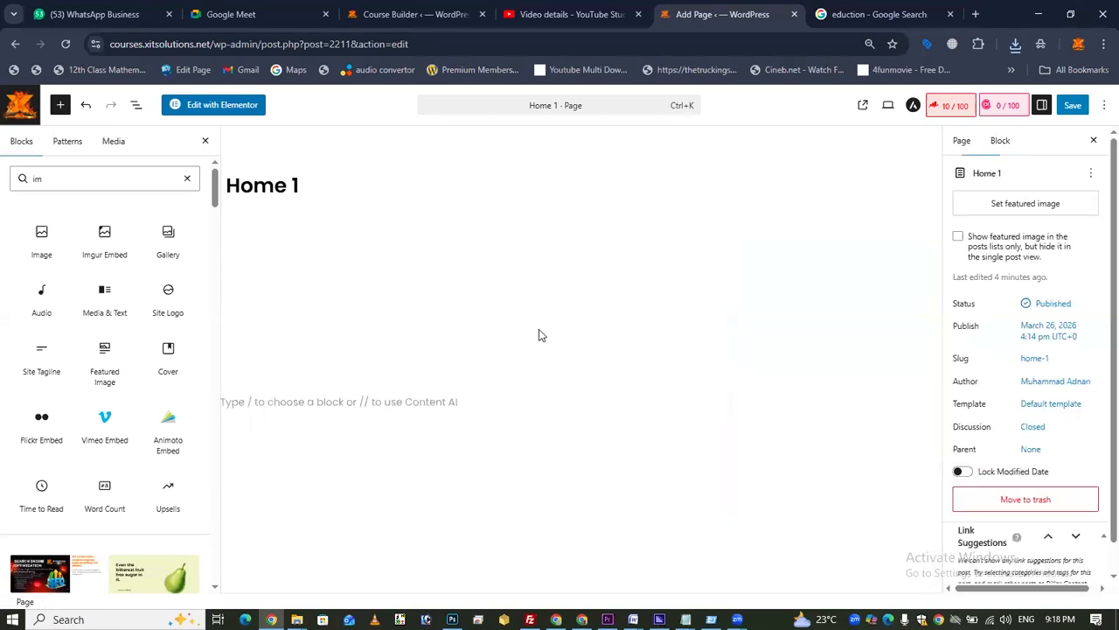
Add a new Image block below the page title and look through the media library without choosing a picture.
left_click(630, 249)
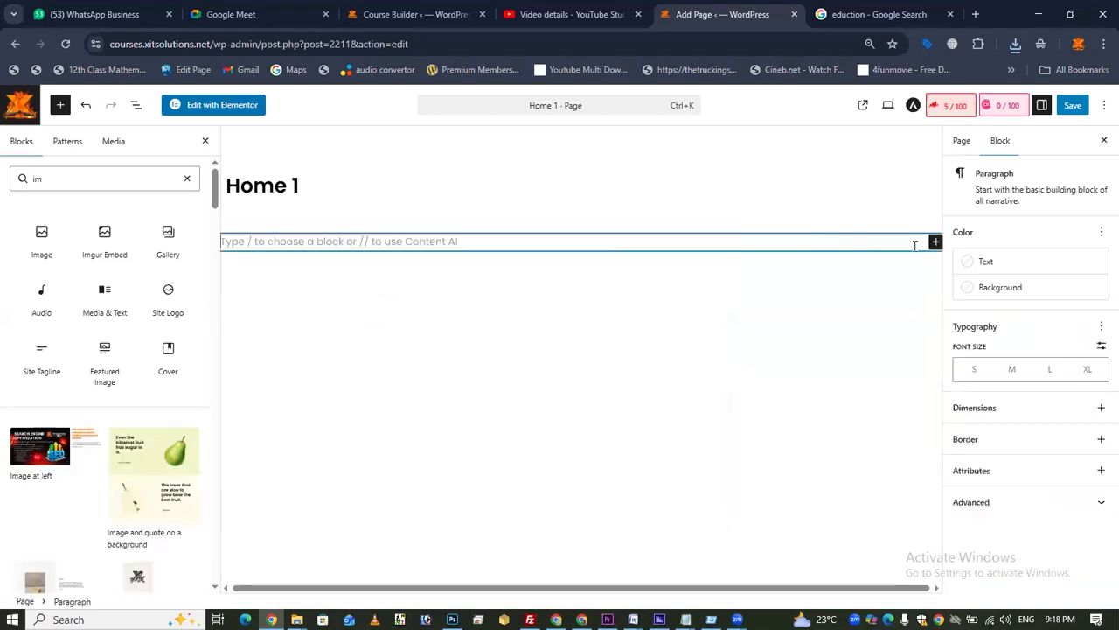
left_click(936, 243)
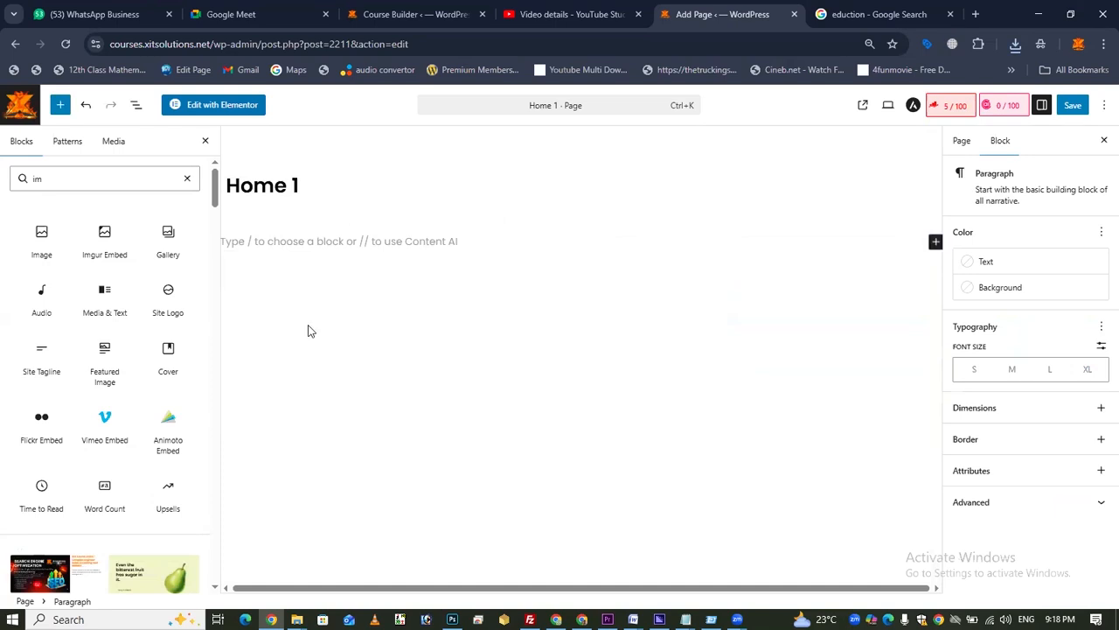
left_click(883, 336)
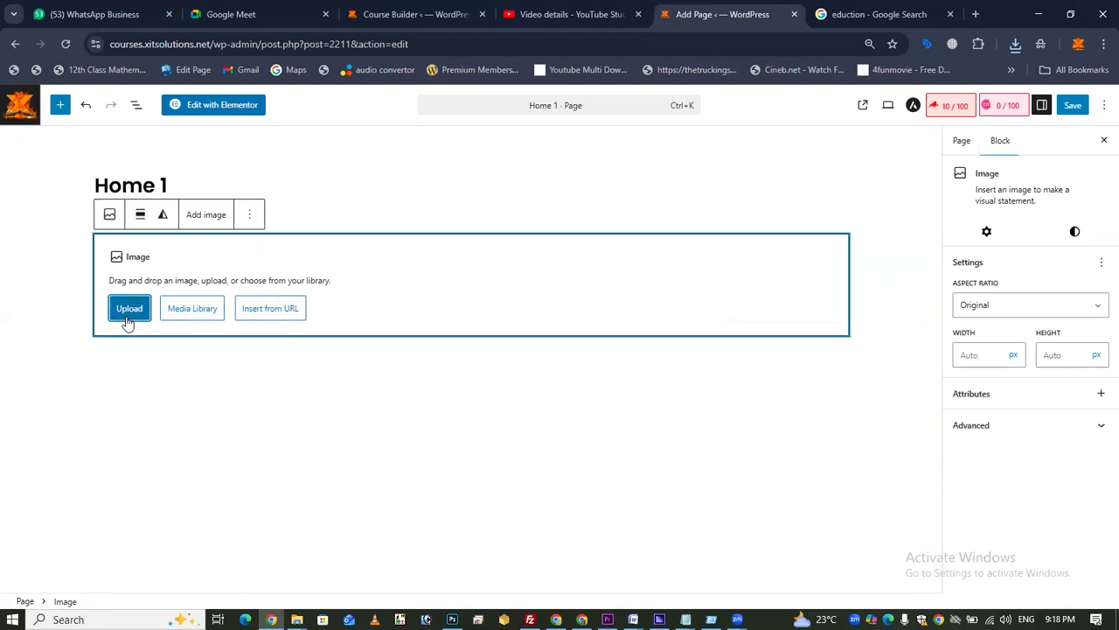
left_click(203, 317)
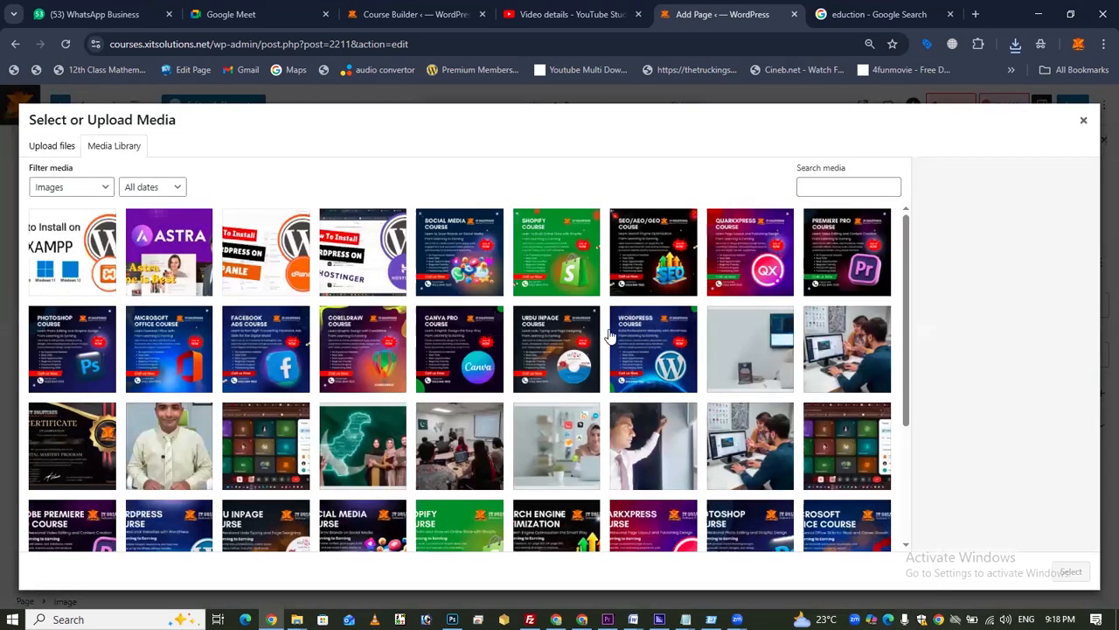
left_click(1083, 121)
Upload the graduation hat and open book picture from the Downloads folder into the Image block.
left_click(133, 310)
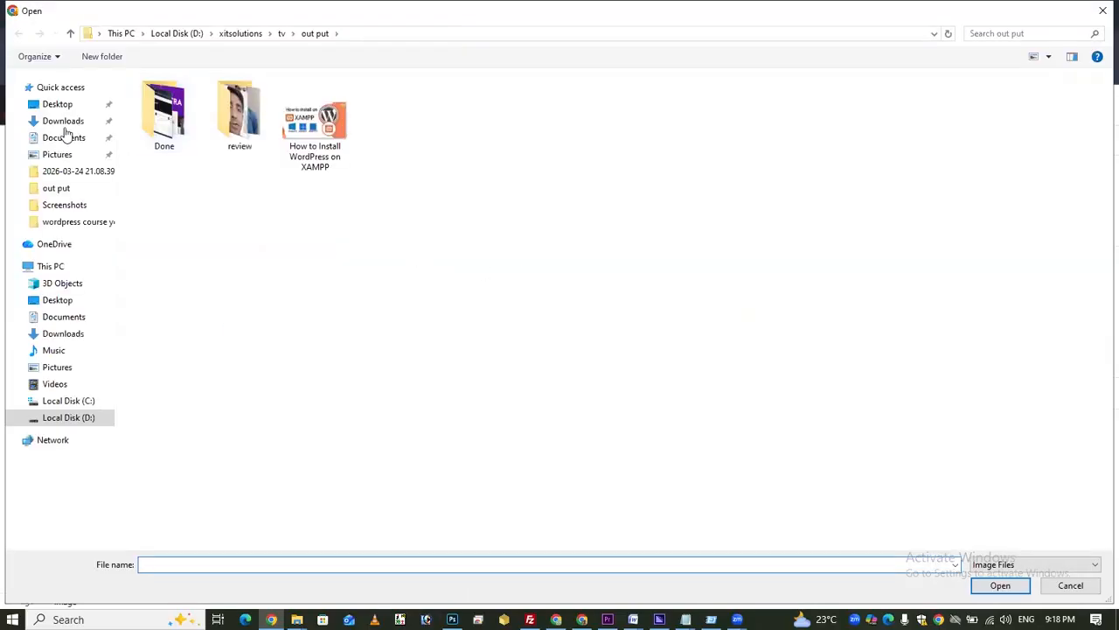
left_click(74, 125)
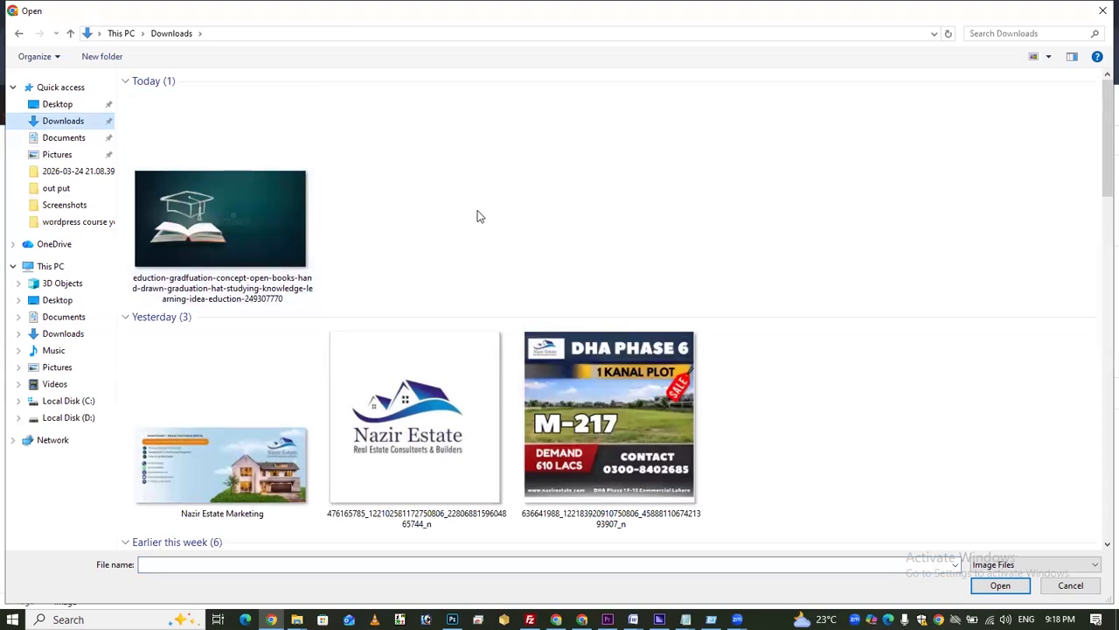
double_click(284, 237)
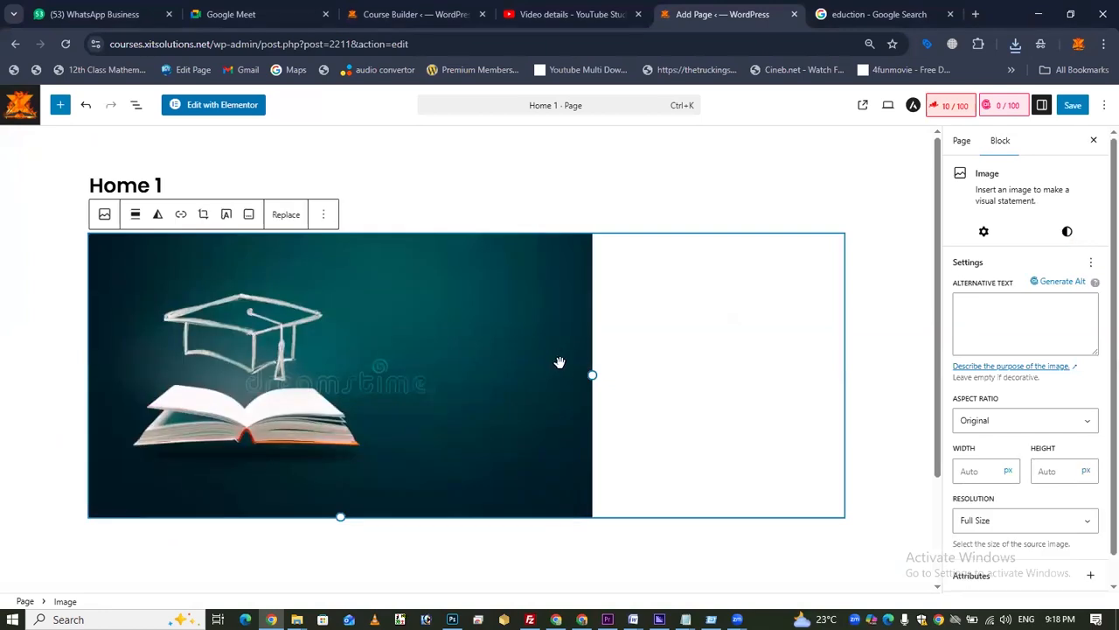
Set the uploaded image's alignment to Full width and save the page.
left_click(136, 216)
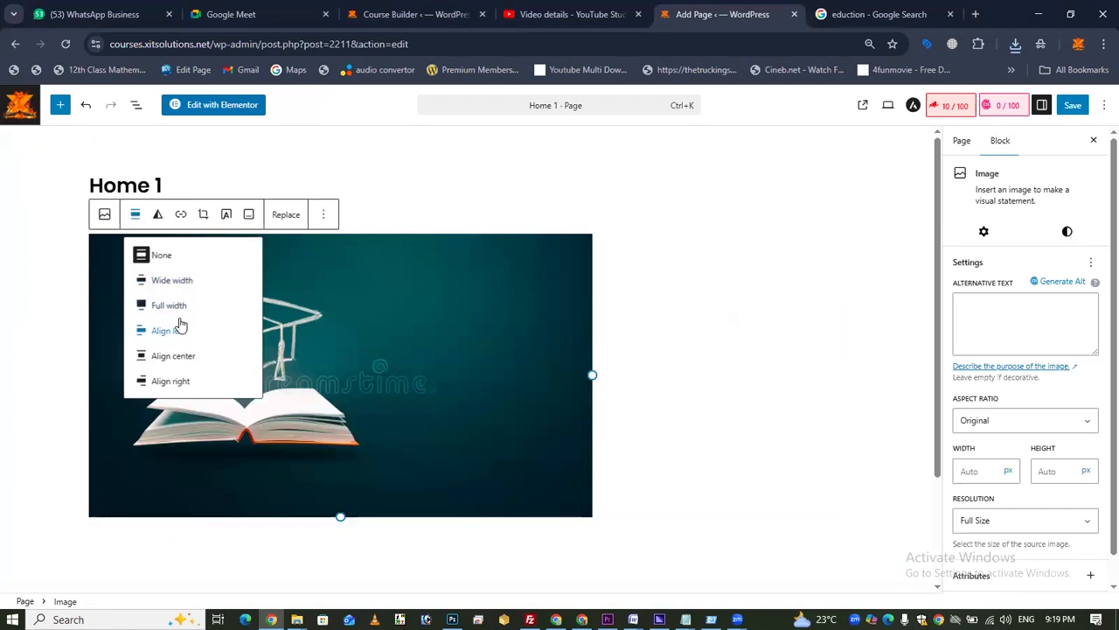
left_click(159, 308)
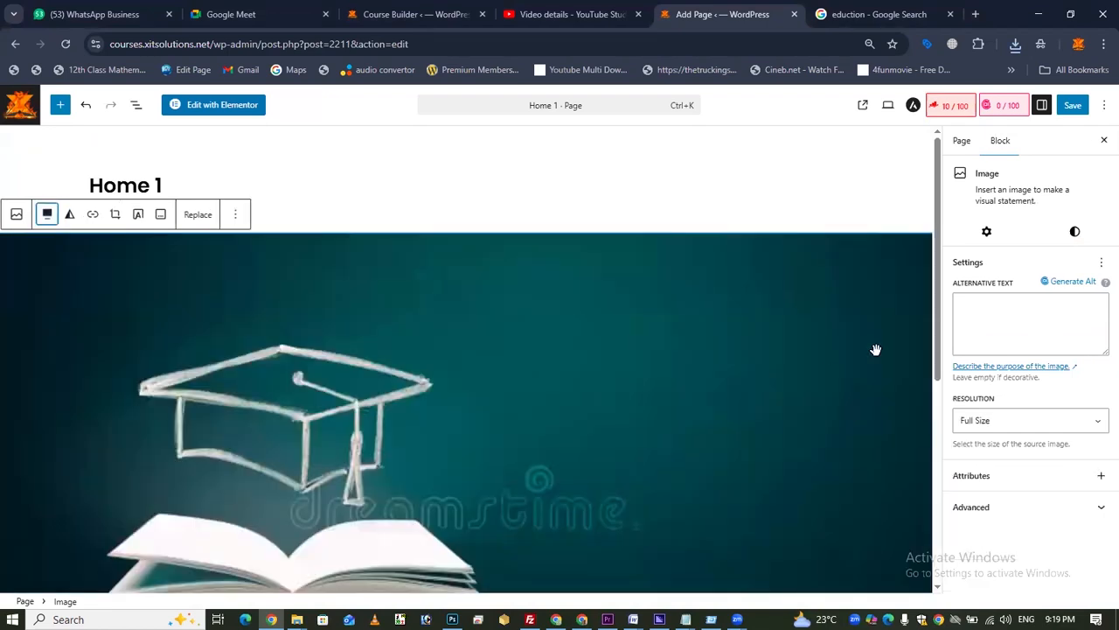
left_click(1072, 105)
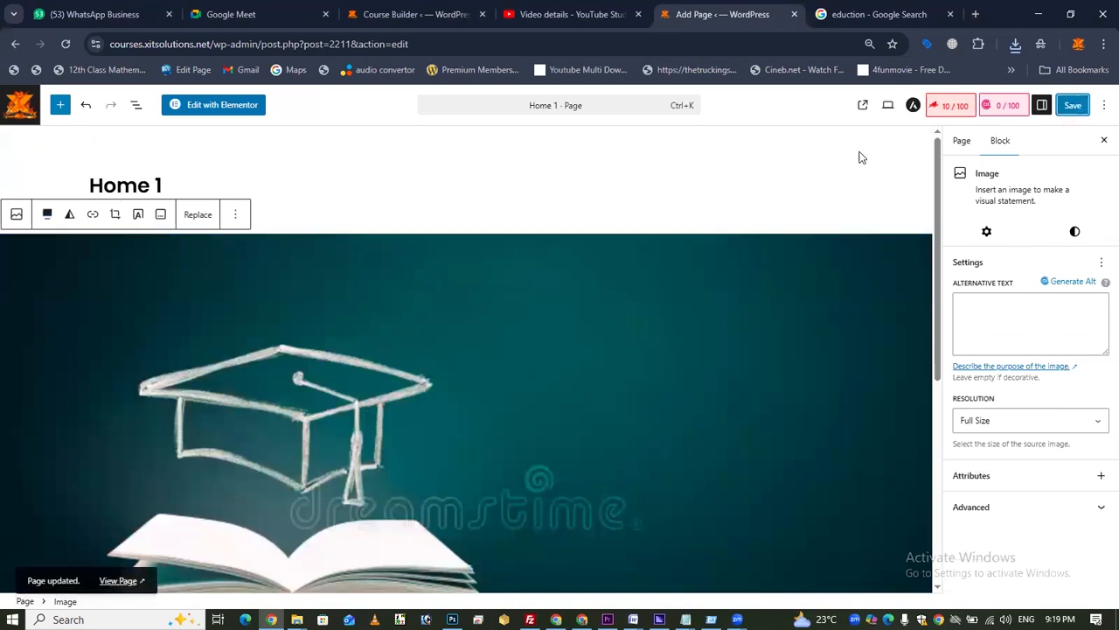
Open the live Home 1 page in a new tab and check how the full-width image is displayed.
left_click(866, 105)
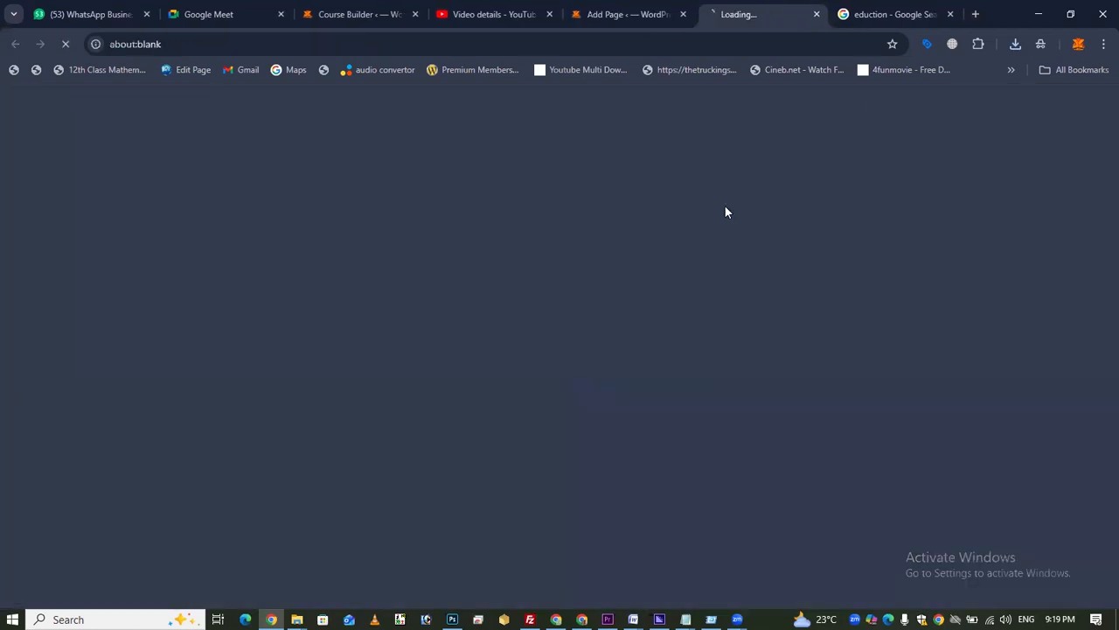
scroll(757, 349, "down", 3)
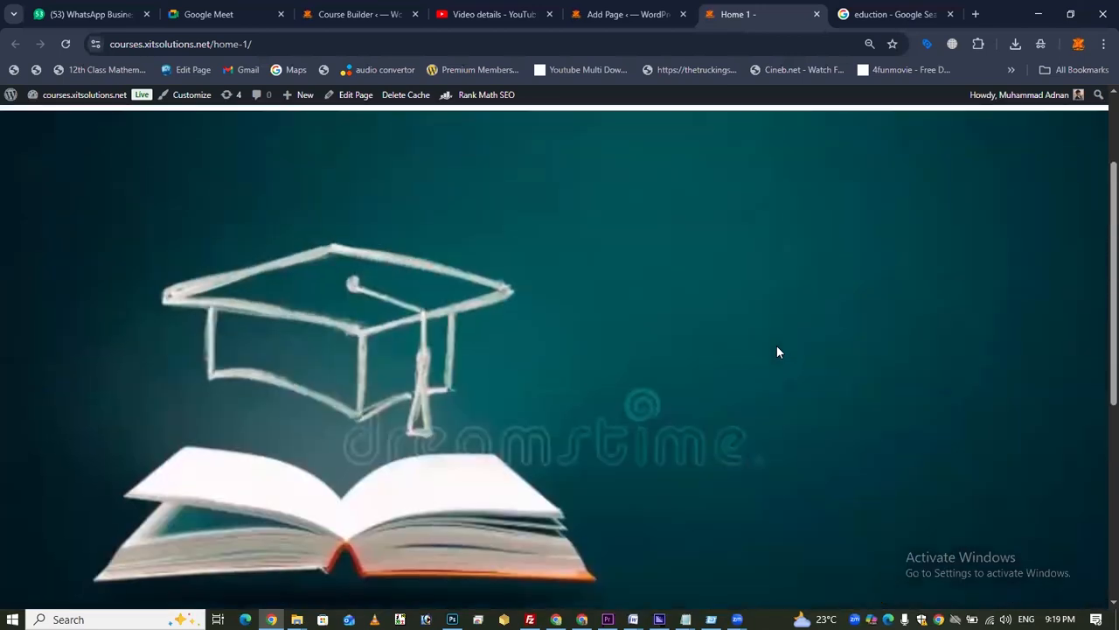
scroll(777, 352, "up", 3)
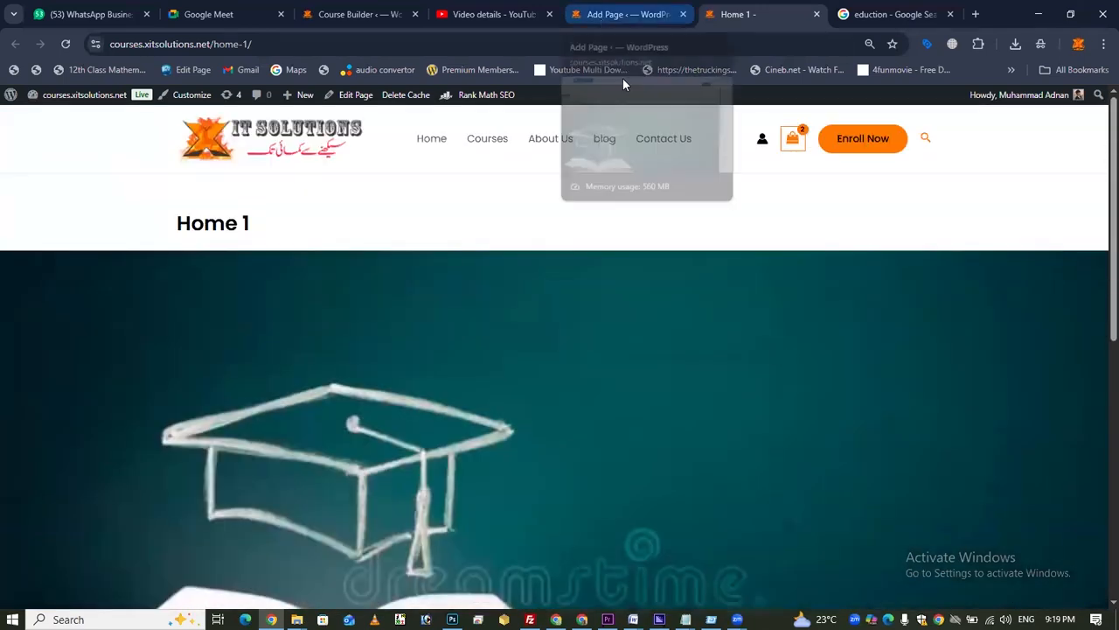
scroll(1073, 302, "down", 3)
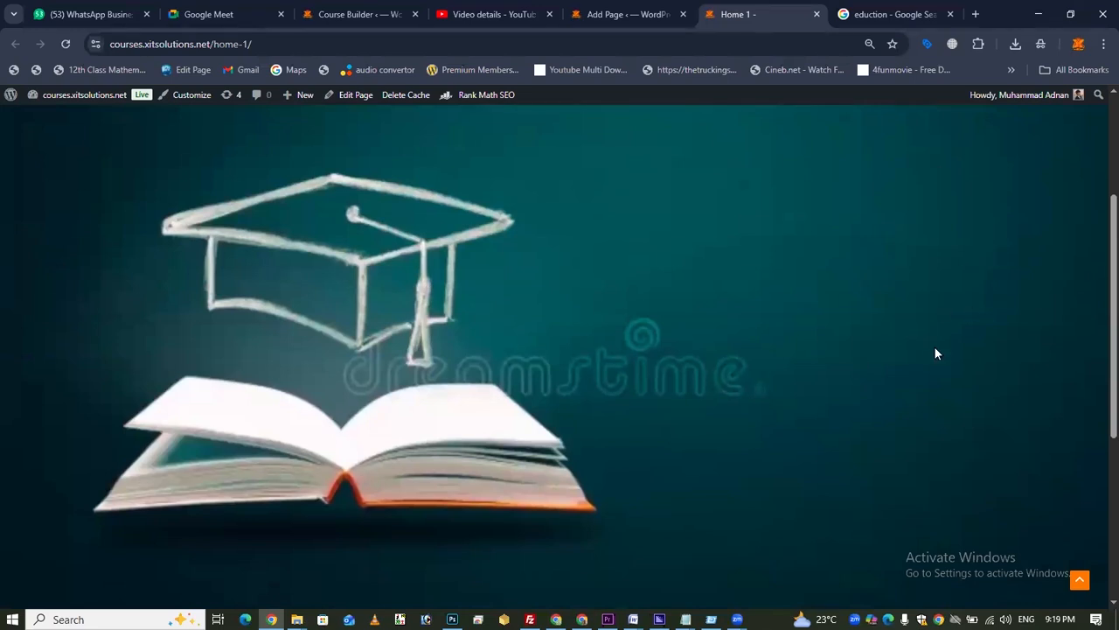
Return to the Home 1 editor and turn the image into a Cover block for overlay text, with its inner paragraph ready for input.
left_click(623, 21)
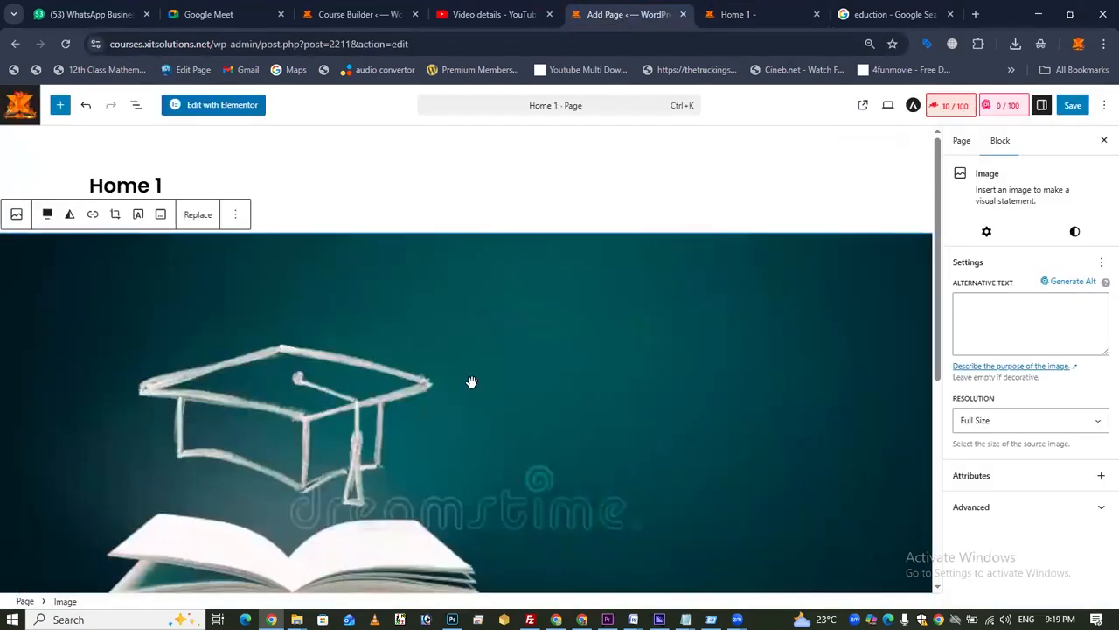
left_click(137, 215)
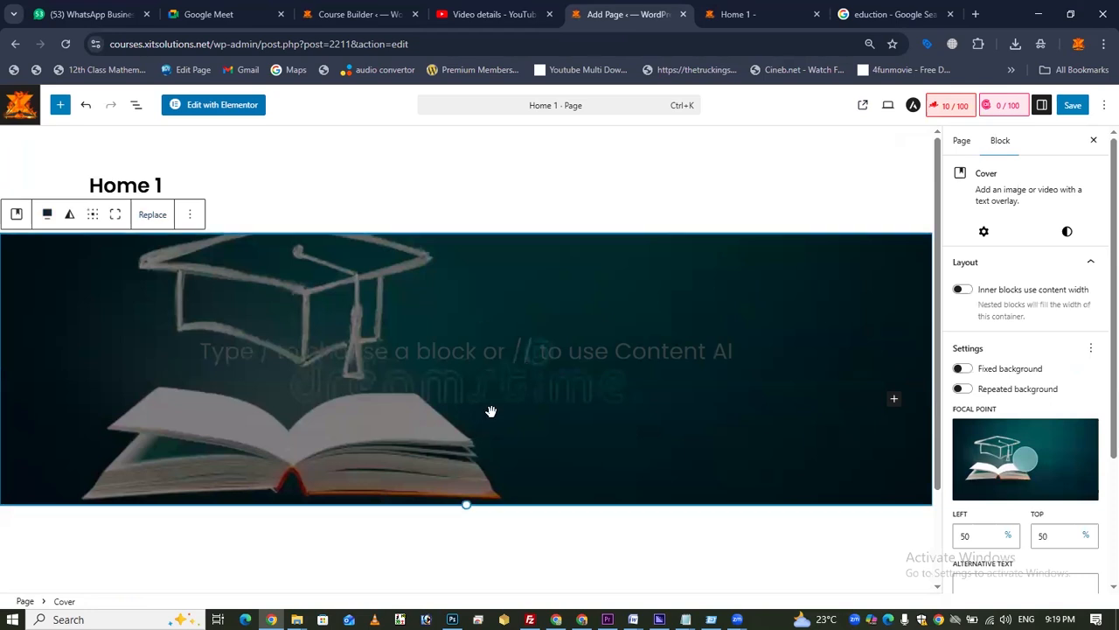
left_click(440, 340)
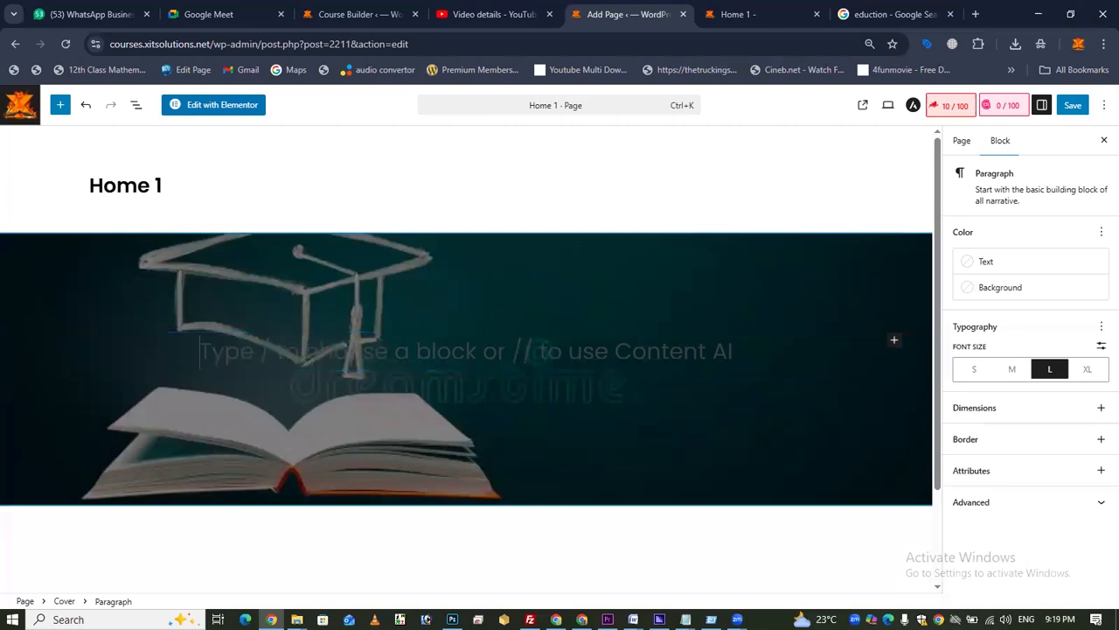
Switch to the "Quark X Press Course" document in Microsoft Word and copy the course title "QuarkXPress Desktop Publishing and Print Layout Mastery".
mouse_move(633, 619)
left_click(678, 565)
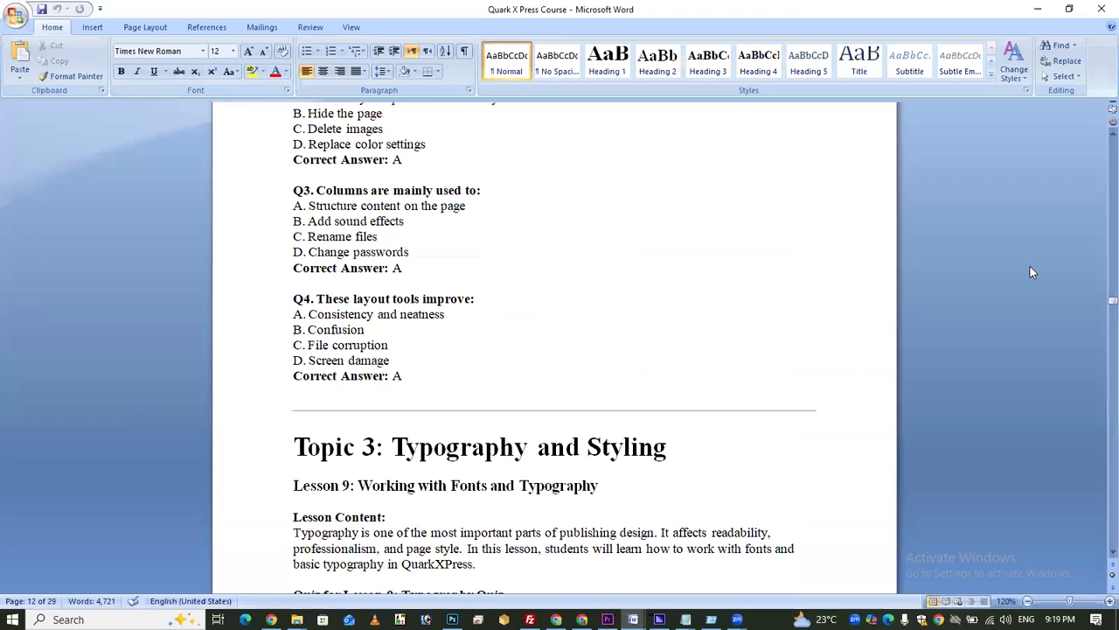
key("ctrl+o")
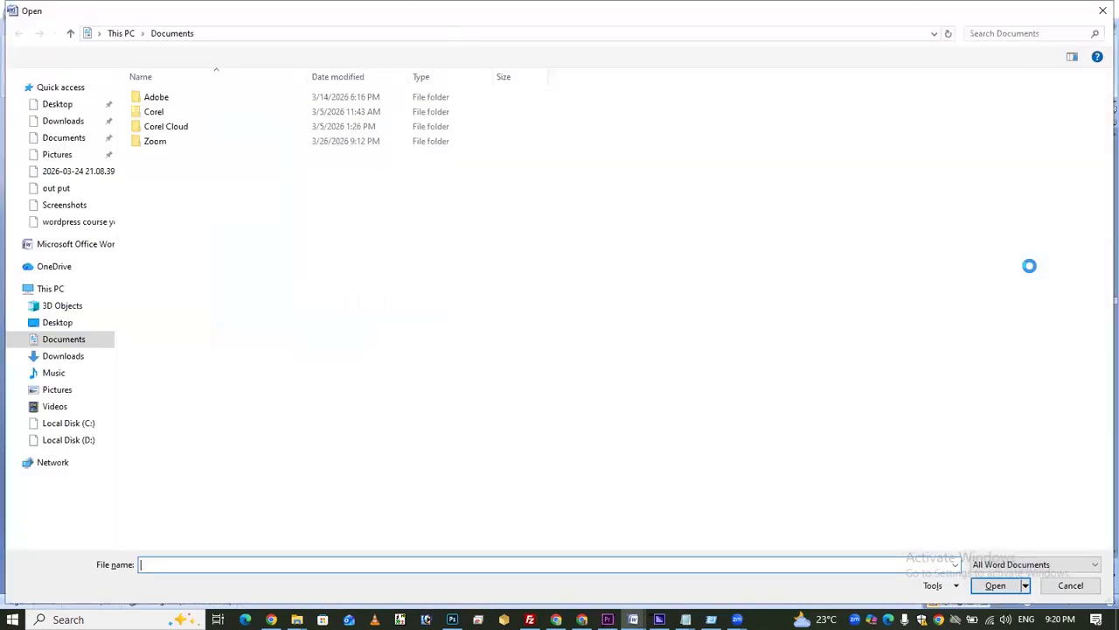
key("Escape")
key("ctrl+Home")
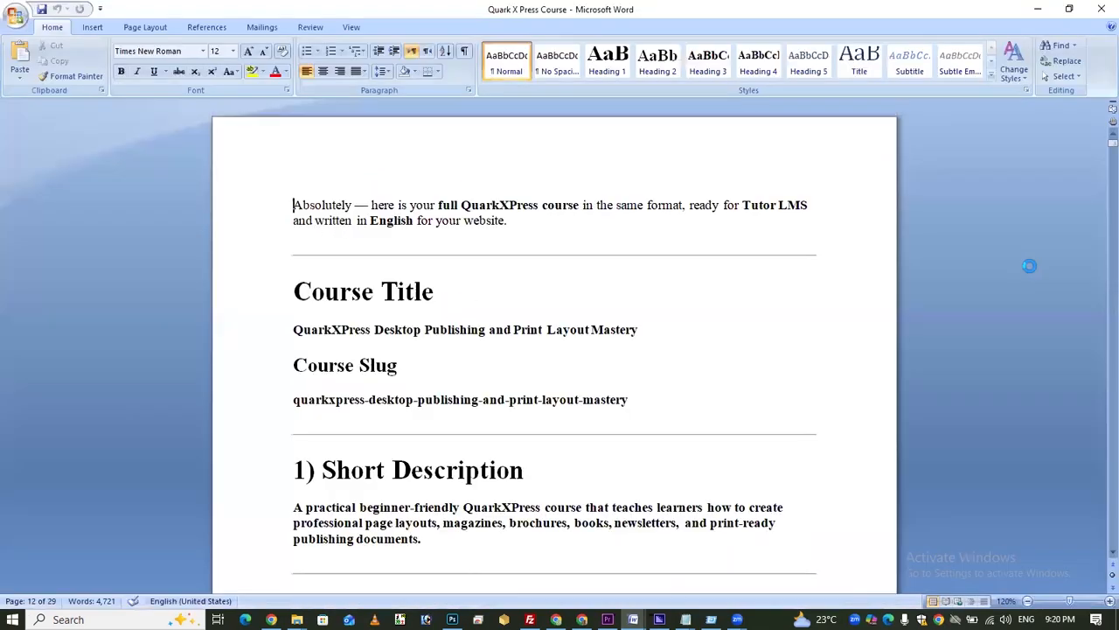
scroll(534, 334, "down", 4)
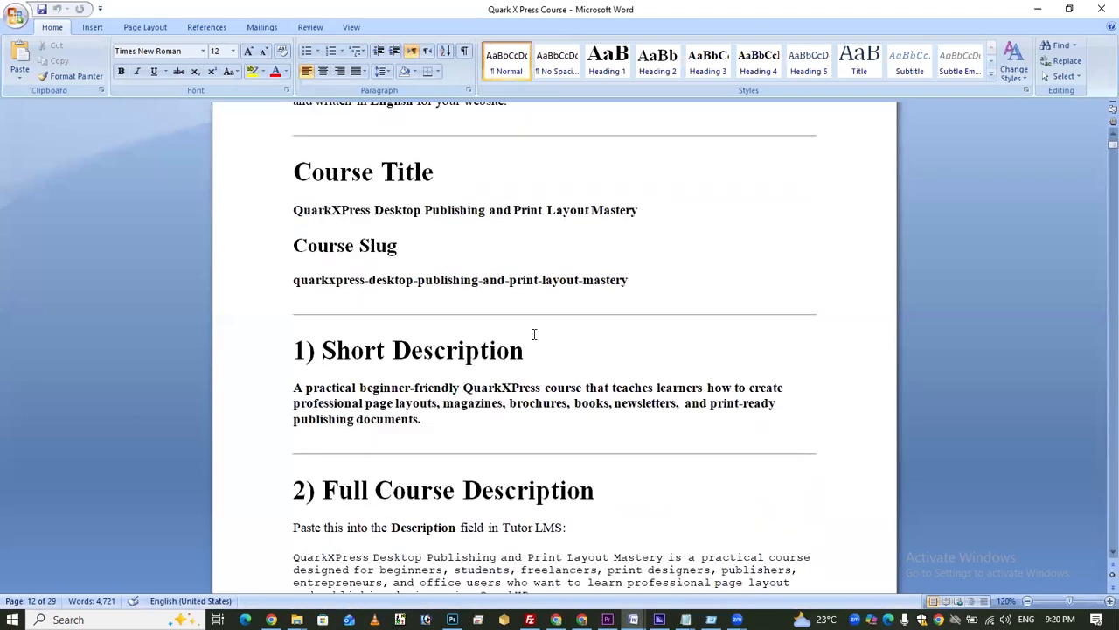
scroll(534, 334, "up", 2)
left_click_drag(295, 213, 641, 222)
key("ctrl+c")
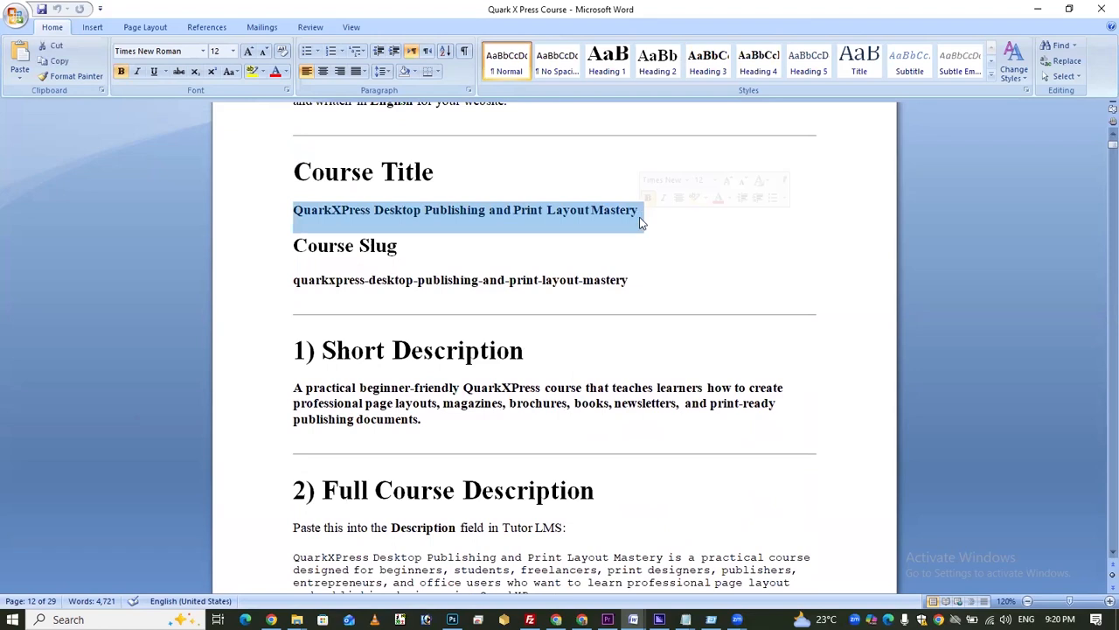
left_click(641, 222)
Switch back to the WordPress editor in Chrome and paste the course title as bold text into the Cover block's paragraph.
key("alt+Tab")
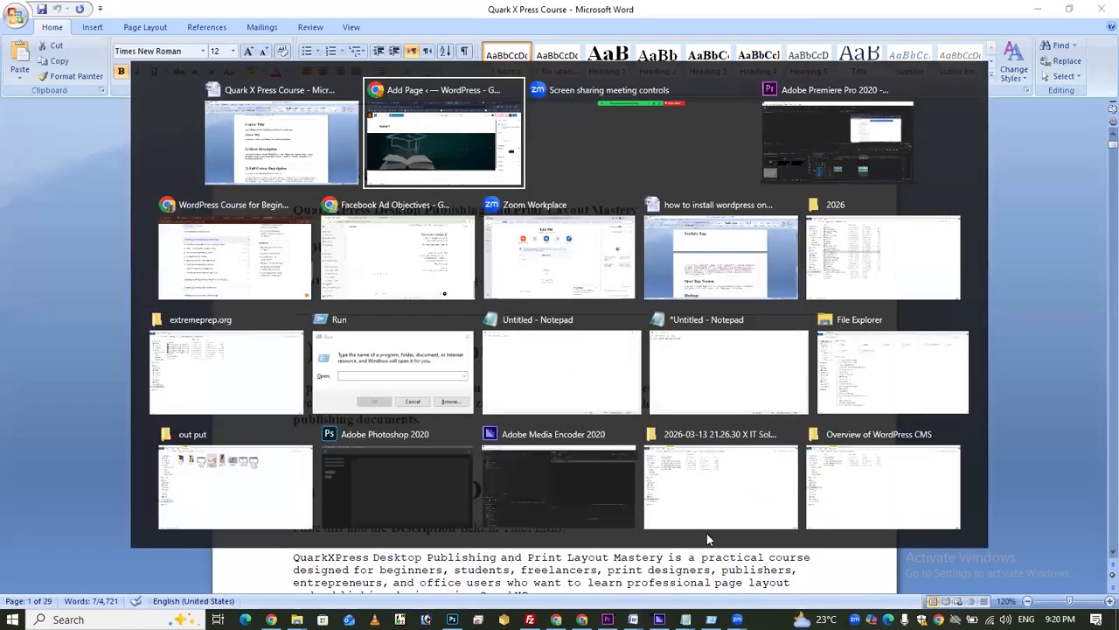
key("ctrl+v")
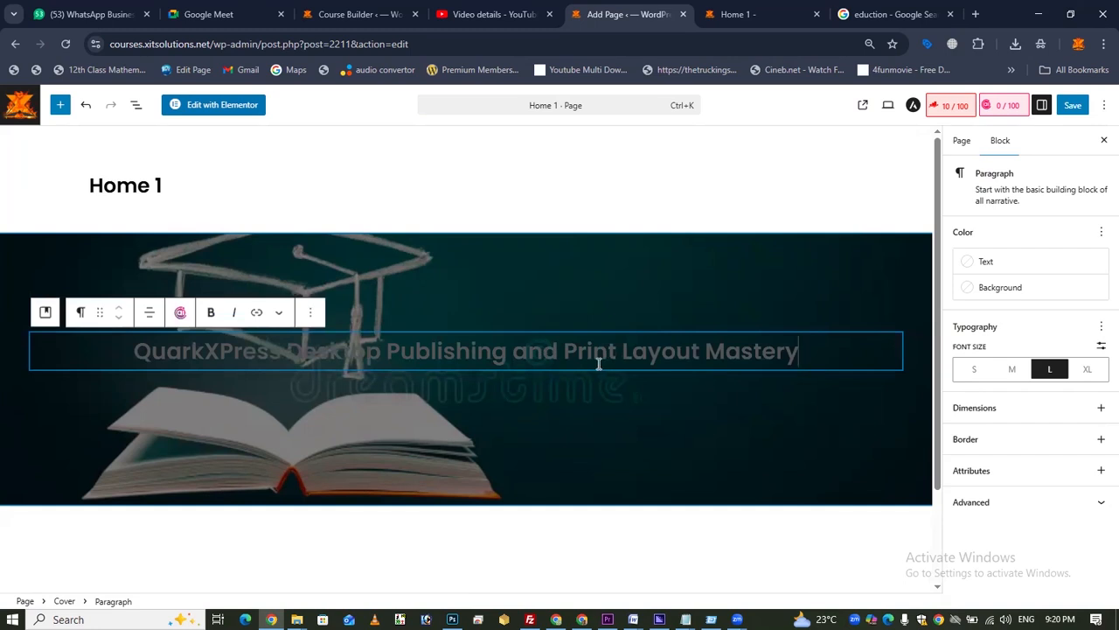
key("ctrl+a")
key("ctrl+b")
Set the Cover paragraph's text color to the white theme color Alternate Brand.
left_click(644, 365)
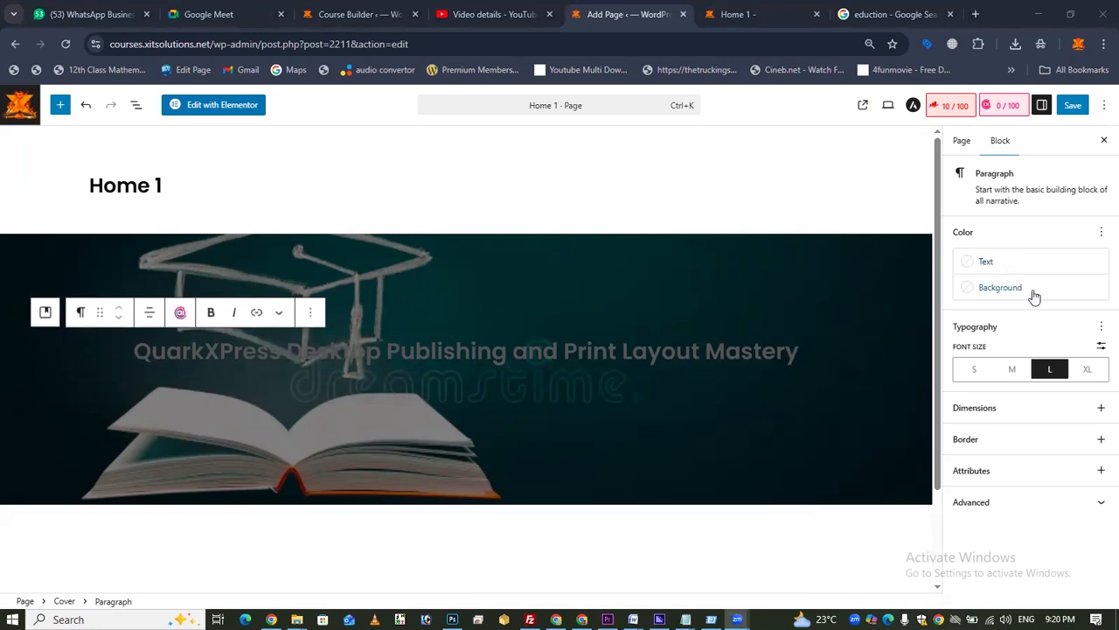
left_click(995, 261)
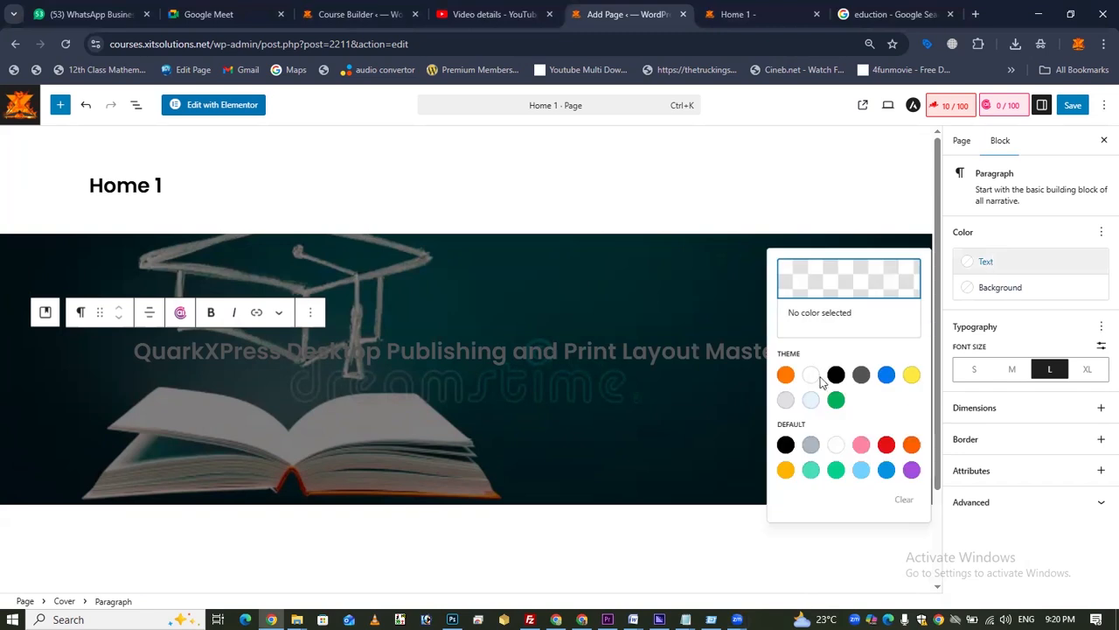
left_click(810, 376)
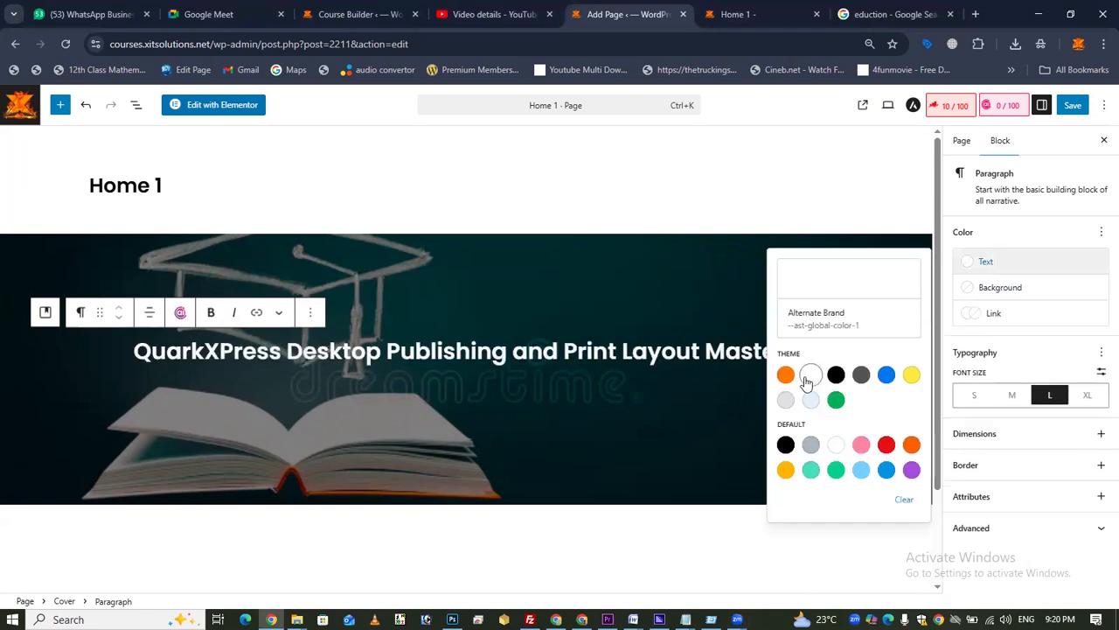
Align the course title in the Cover block to the right and select its whole text.
left_click(68, 350)
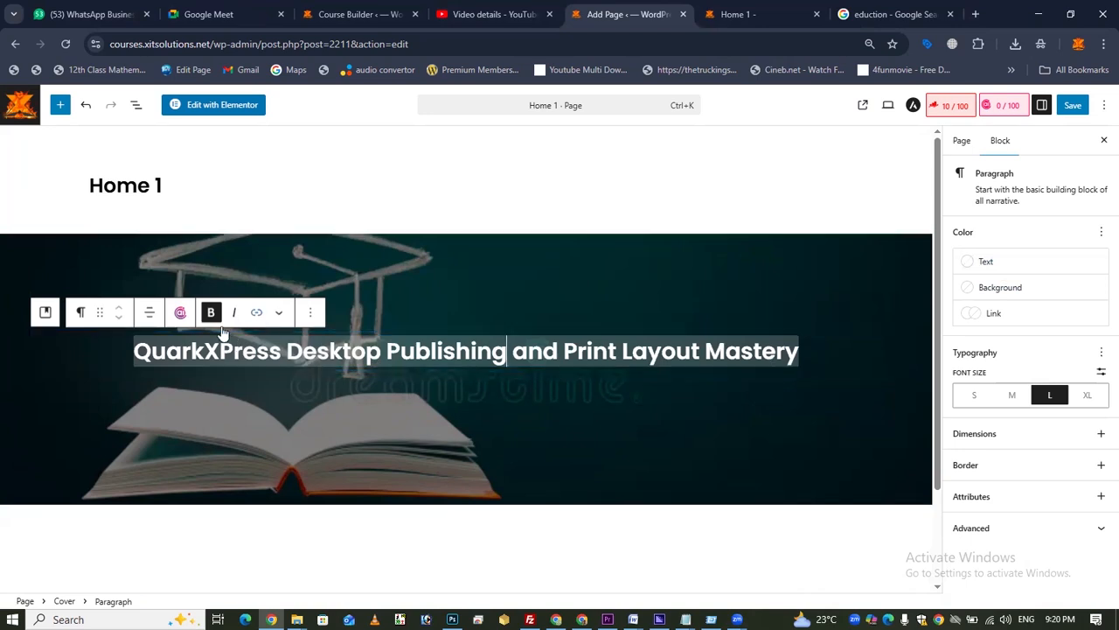
left_click(149, 313)
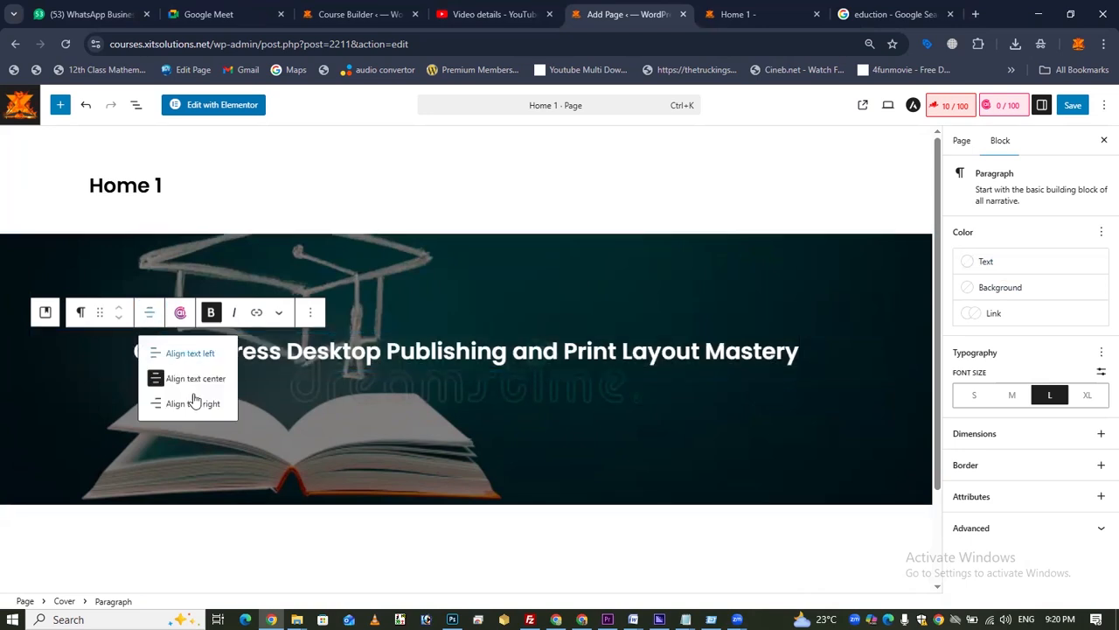
left_click(193, 399)
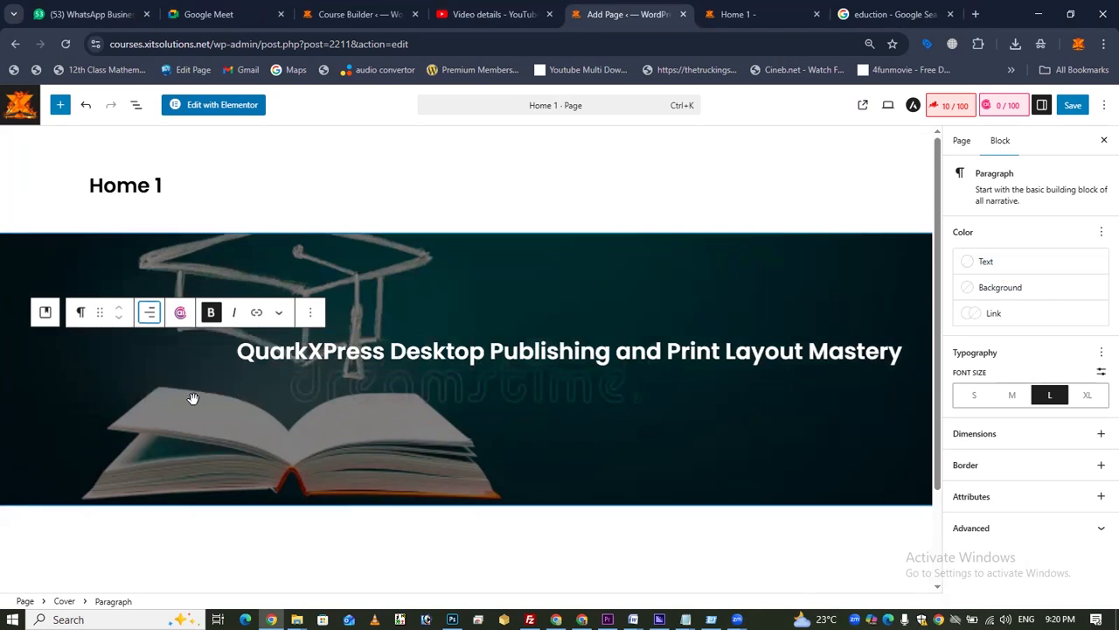
triple_click(745, 351)
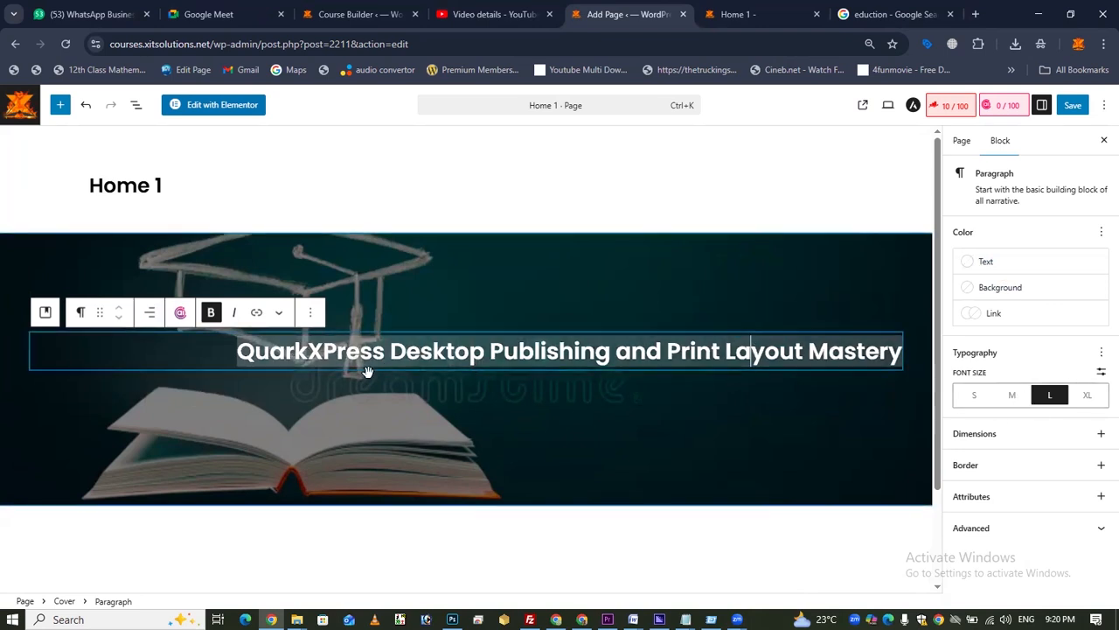
Try font size M on the course title in the Cover block and return it to size L.
left_click(1010, 402)
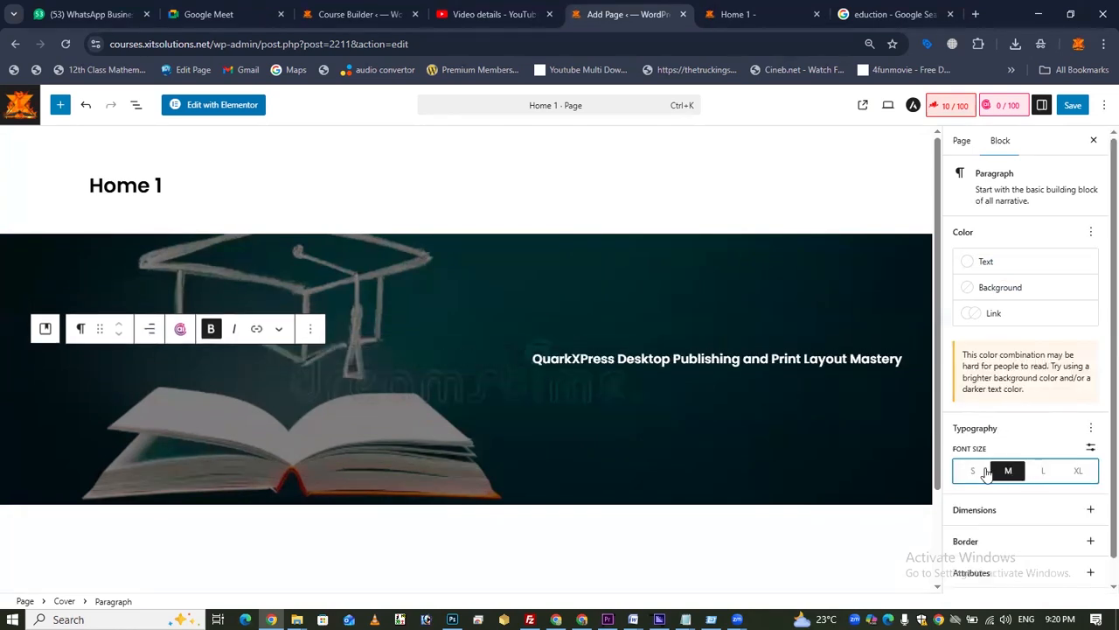
left_click(1039, 475)
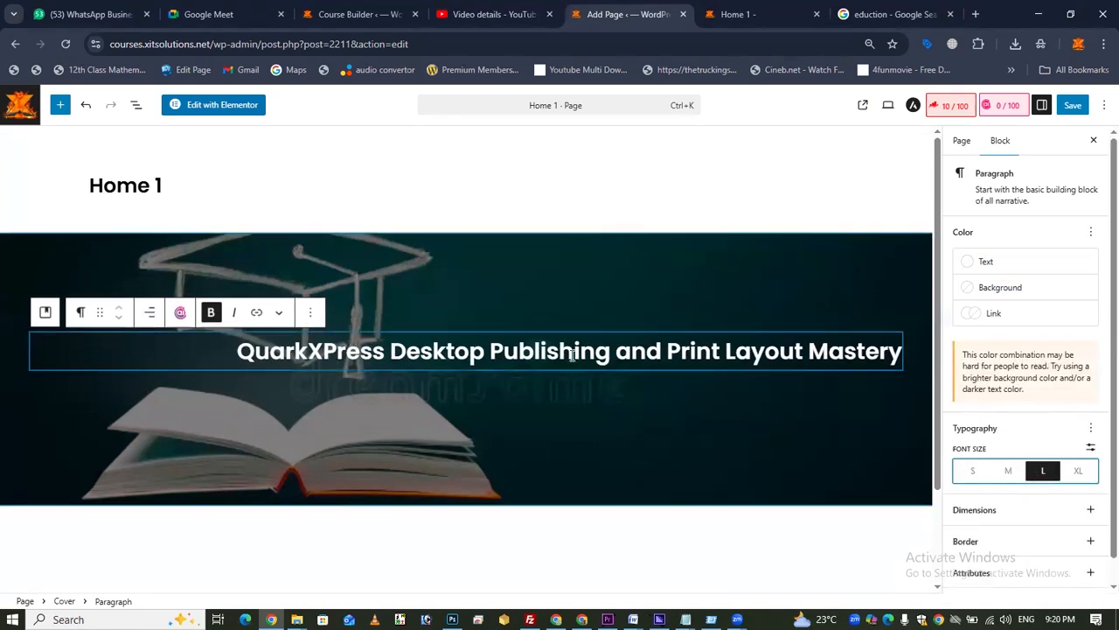
Copy and remove "Publishing and Print Layout Mastery" from the Cover title, and reword the rest as "QuarkXPress Course".
triple_click(496, 348)
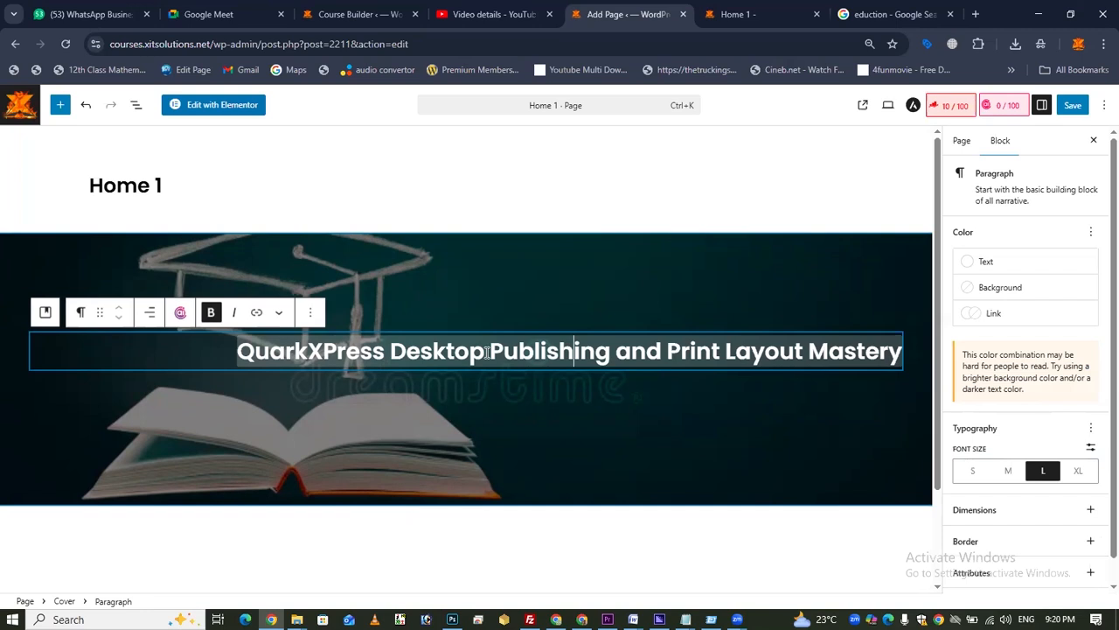
left_click_drag(493, 354, 904, 355)
key("ctrl+c")
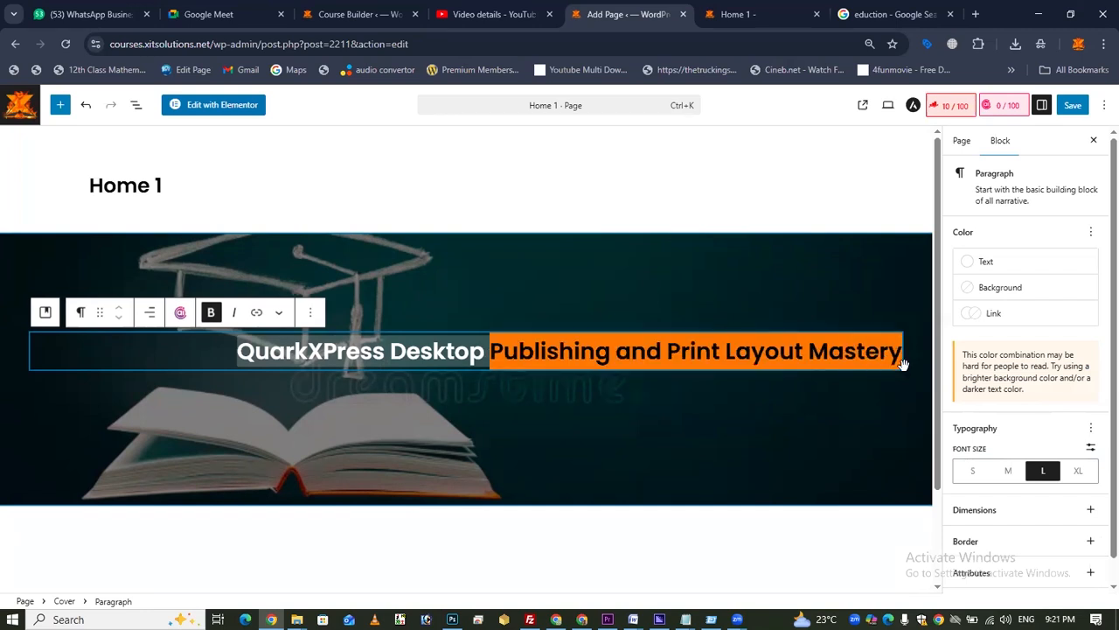
key("BackSpace")
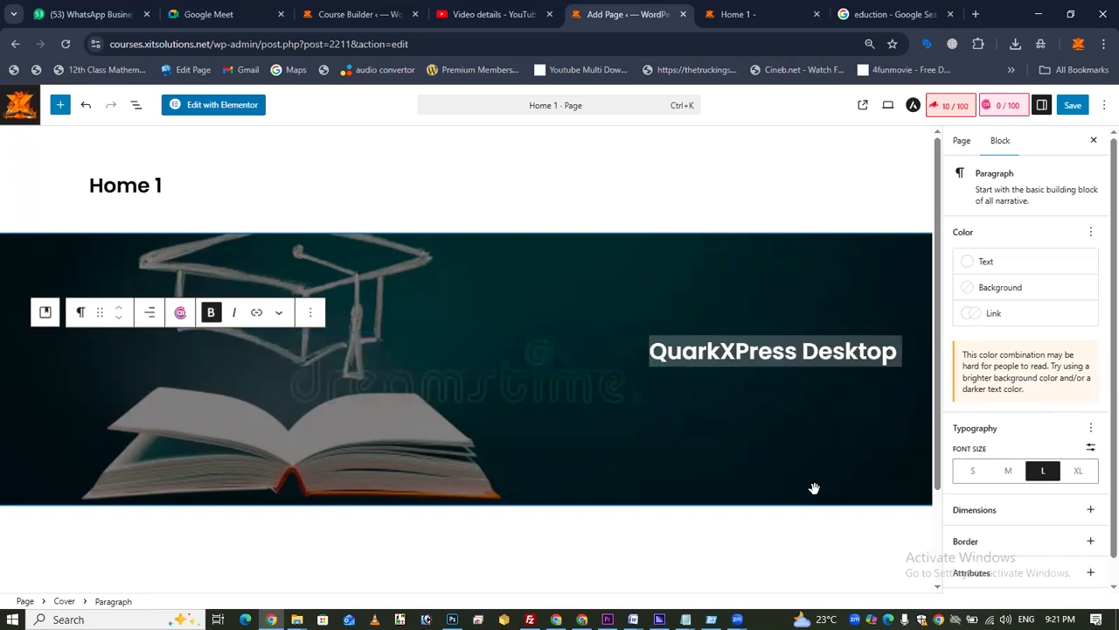
key("ctrl+shift+Left")
type("Course")
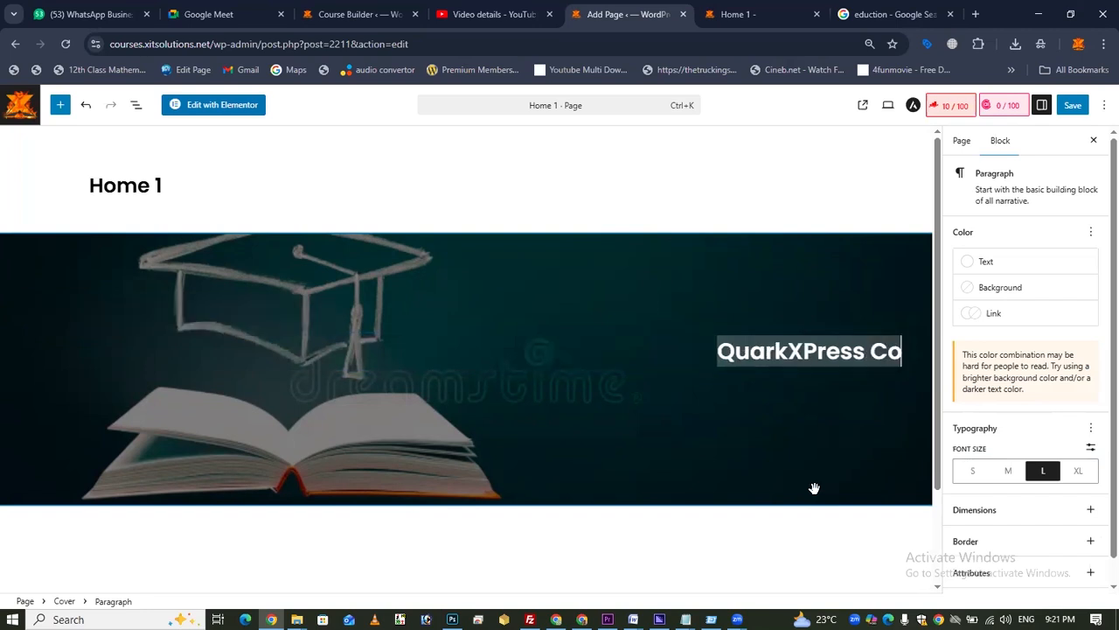
Duplicate the "QuarkXPress Course" paragraph and replace the copy's text with the copied "Publishing and Print Layout Mastery".
right_click(866, 359)
left_click(312, 313)
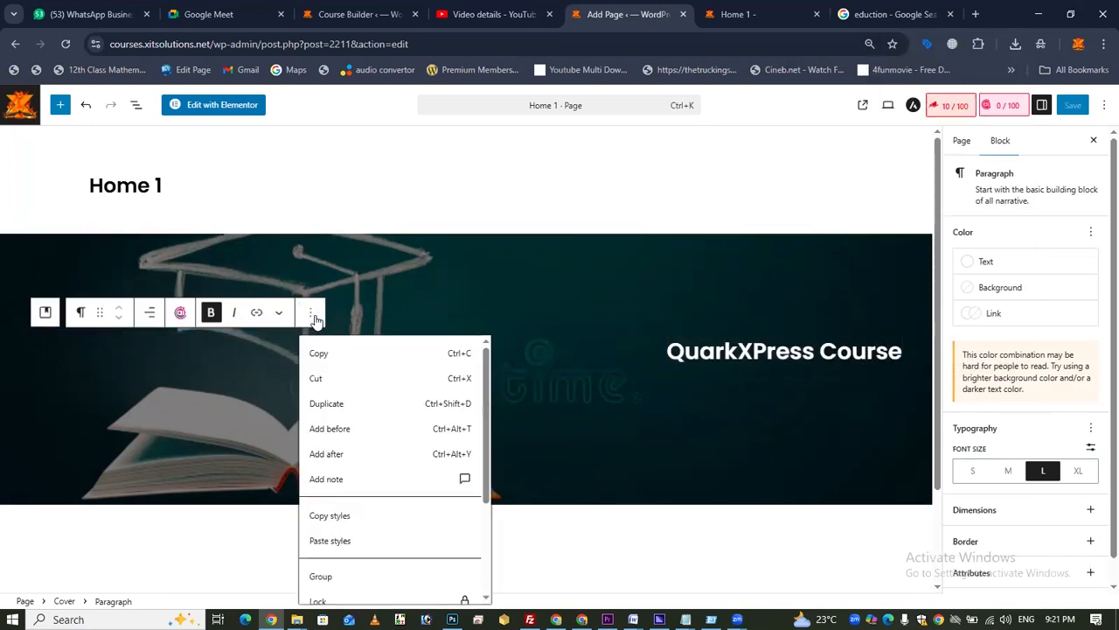
left_click(373, 406)
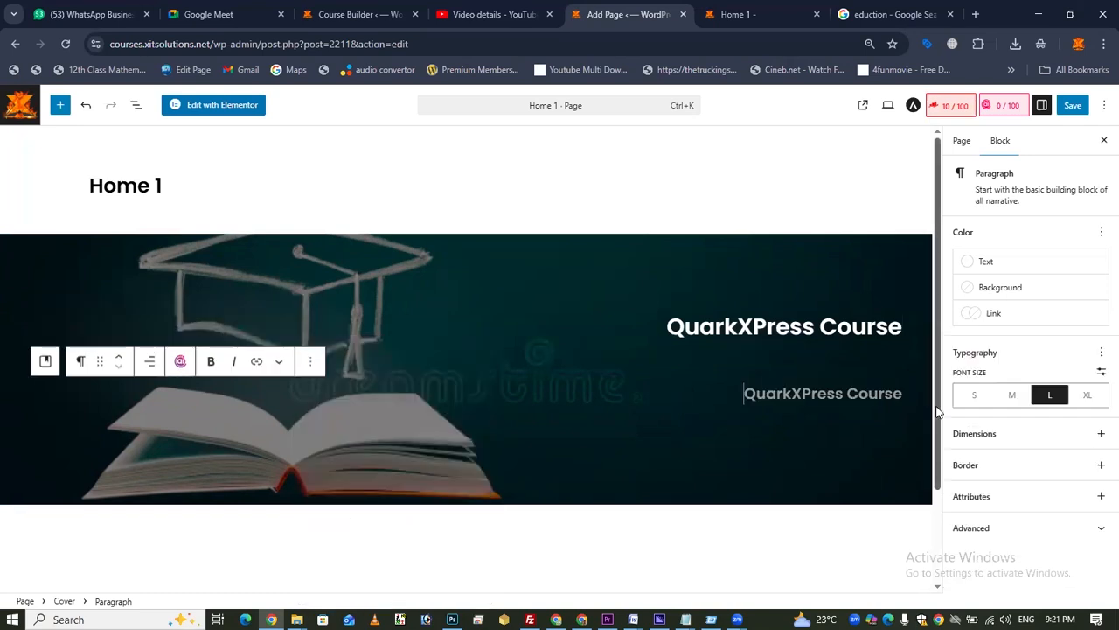
triple_click(874, 391)
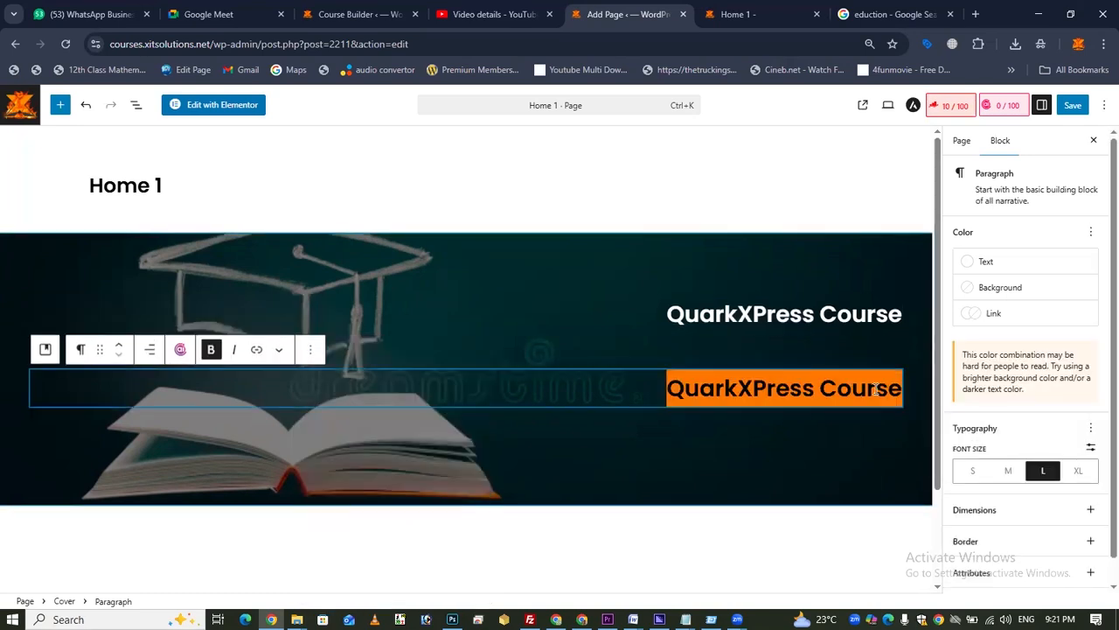
key("ctrl+v")
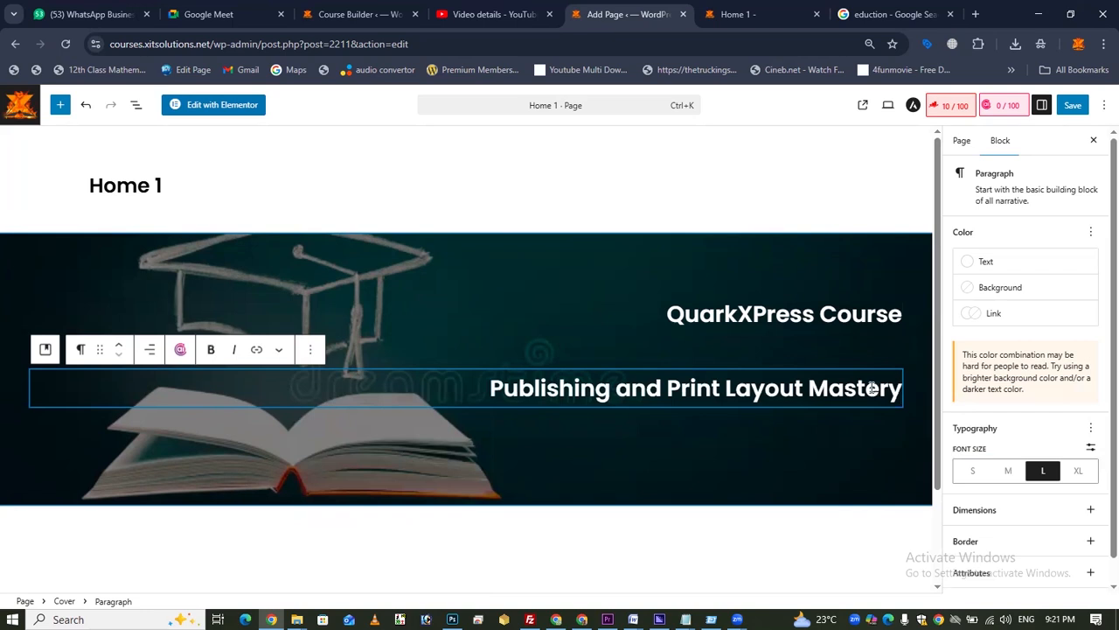
Set the "QuarkXPress Course" line to font size XL and the line below it to M, saving the page.
left_click(885, 315)
triple_click(885, 315)
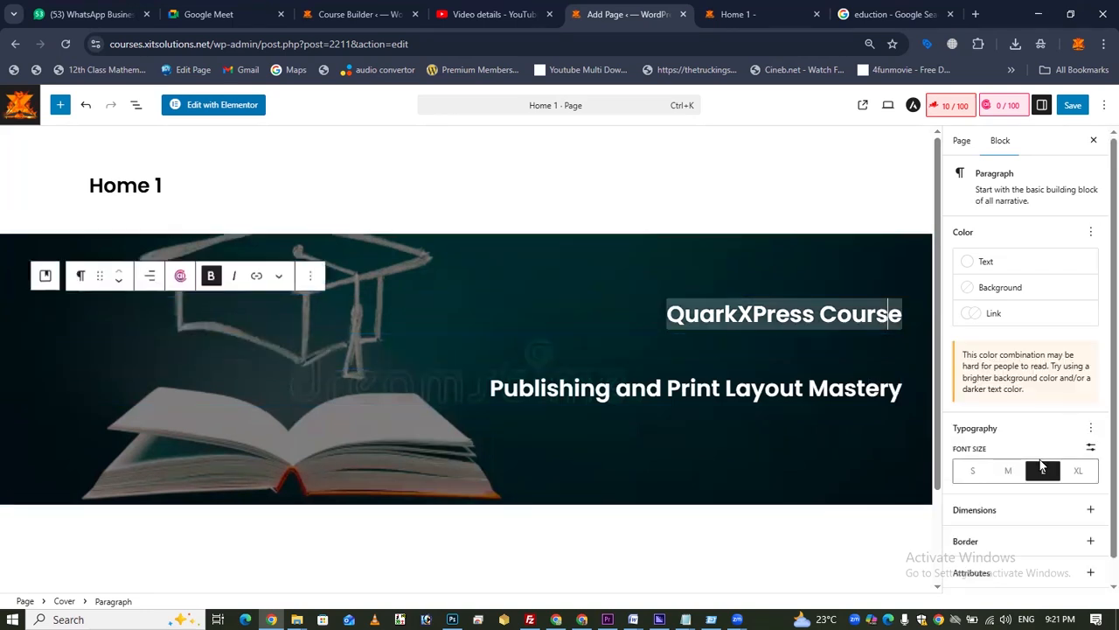
left_click(1078, 470)
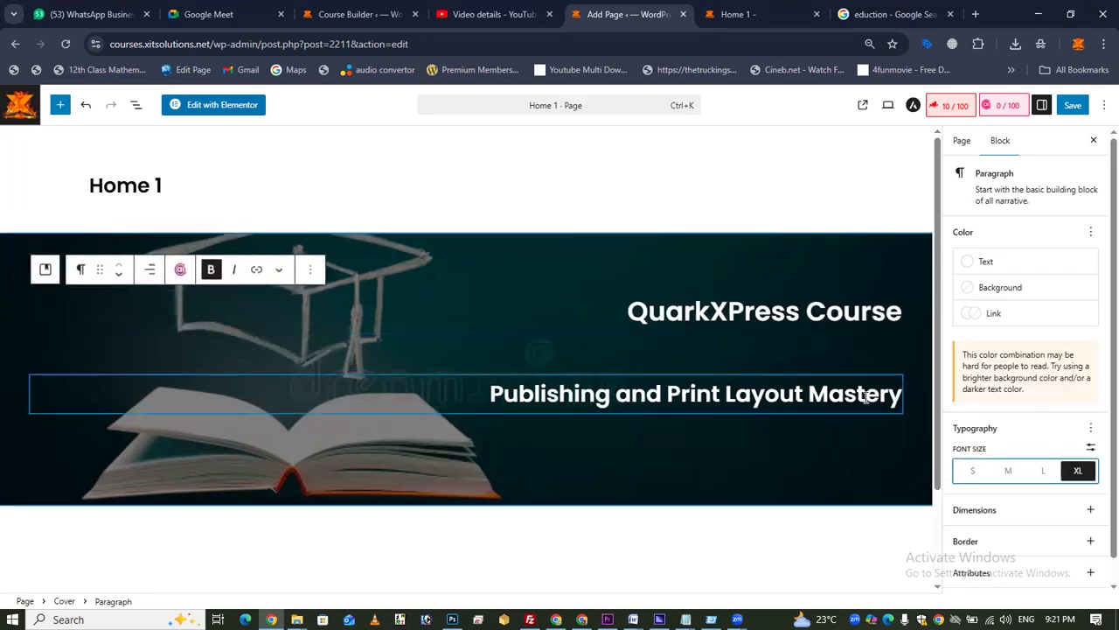
triple_click(918, 400)
left_click(1014, 477)
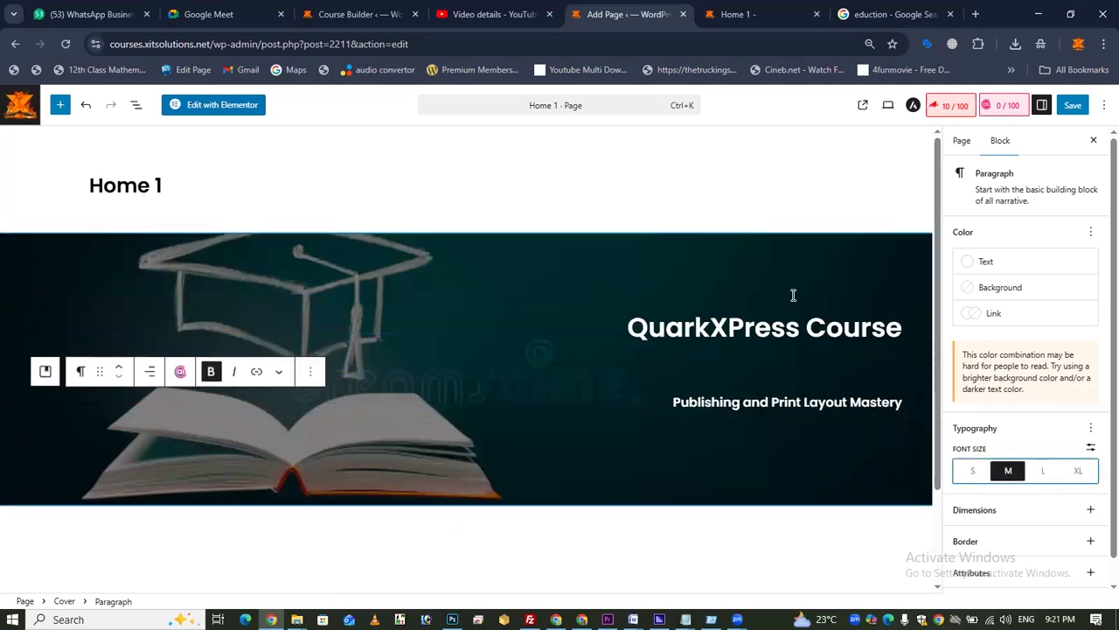
left_click(837, 403)
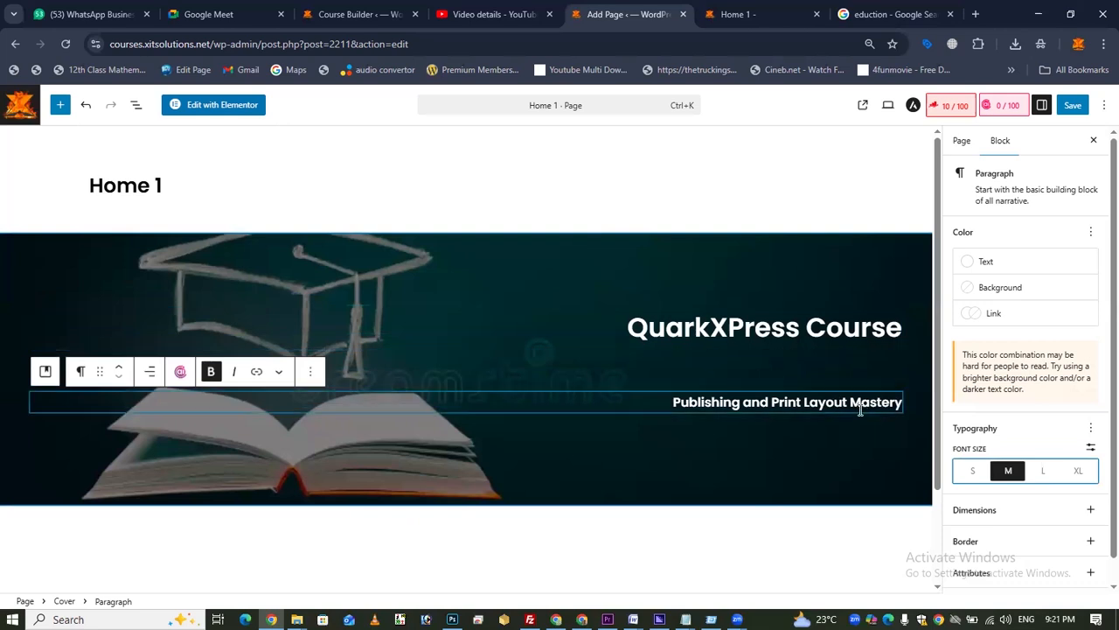
left_click(1072, 105)
left_click(785, 327)
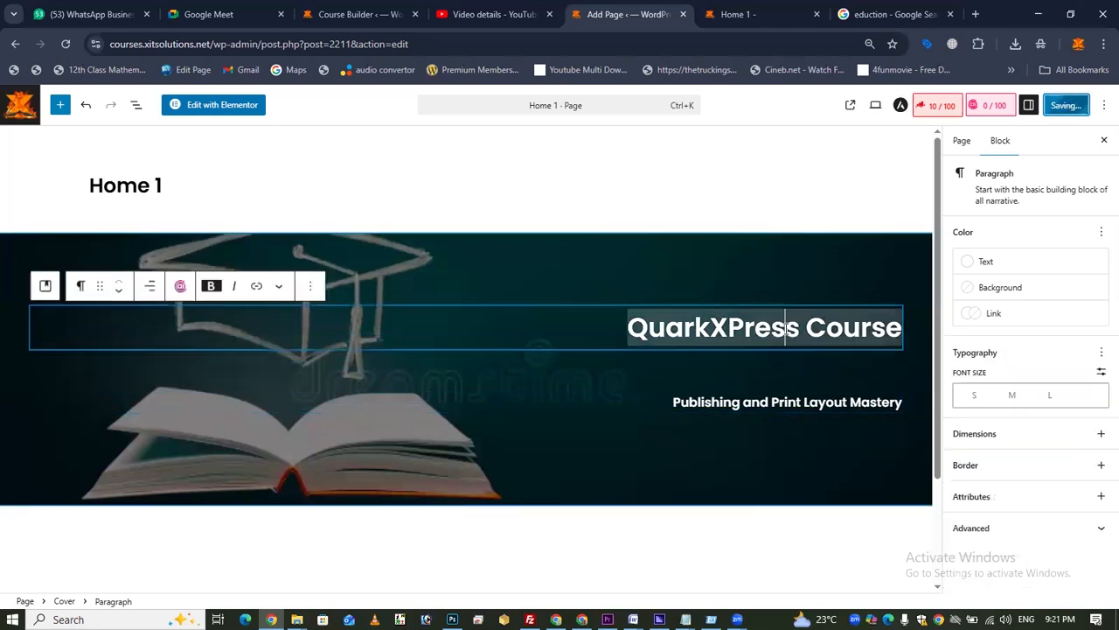
left_click(772, 394)
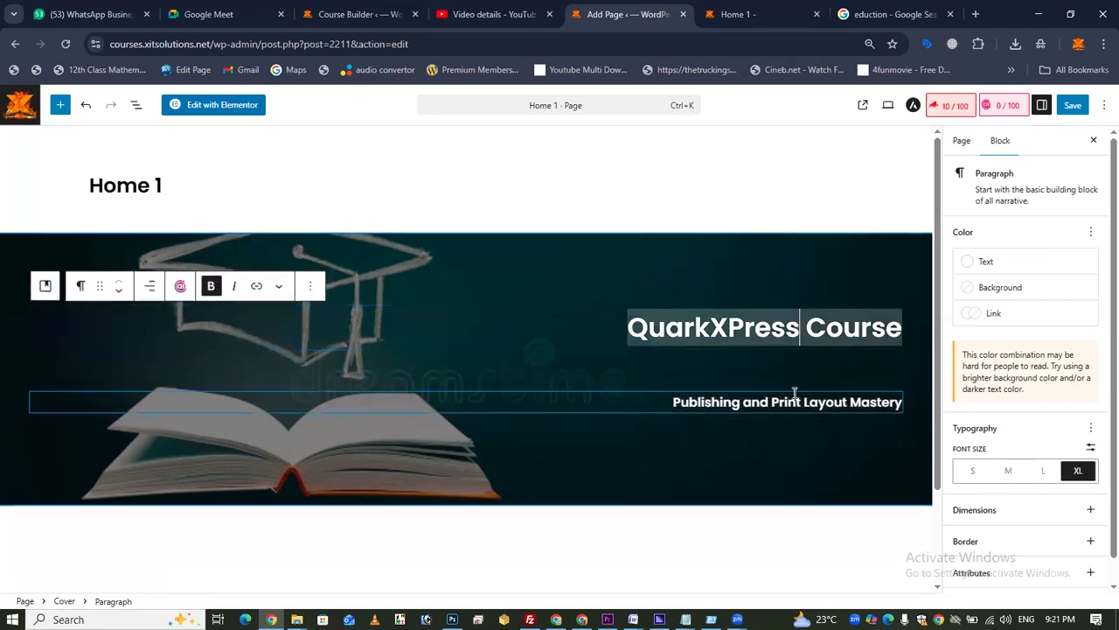
triple_click(775, 328)
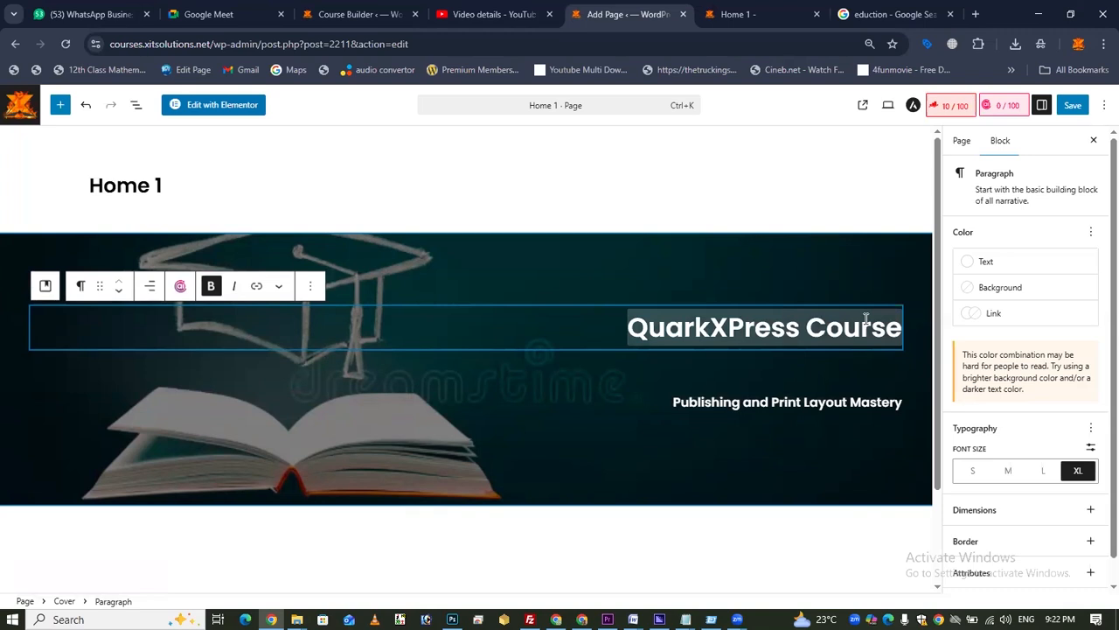
scroll(1044, 458, "down", 1)
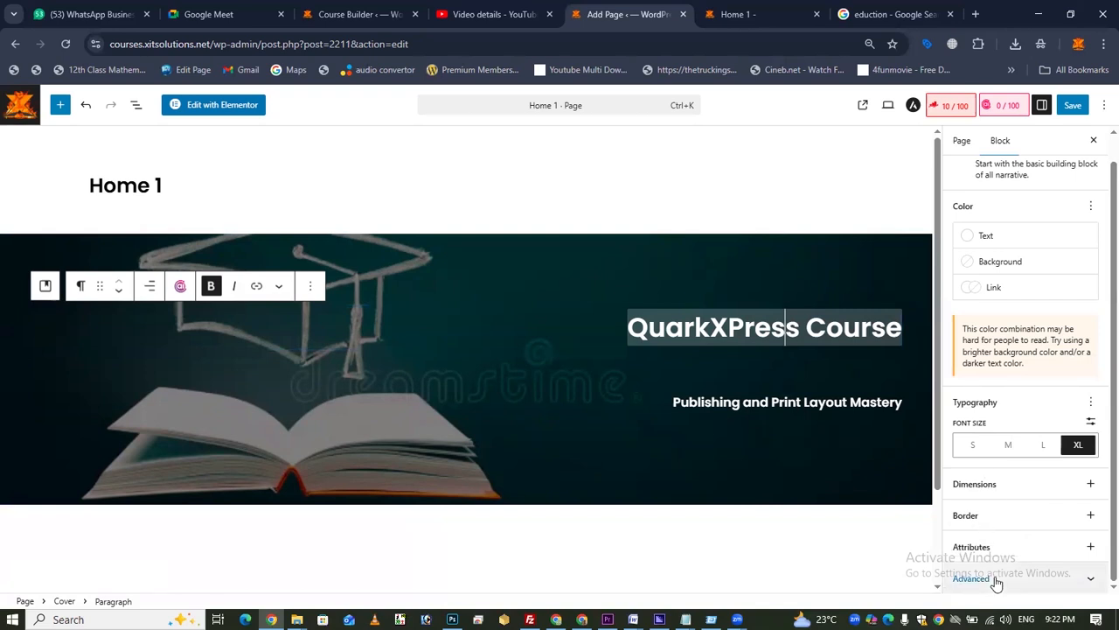
Switch to the Google Images results and search for "html pedding".
left_click(892, 14)
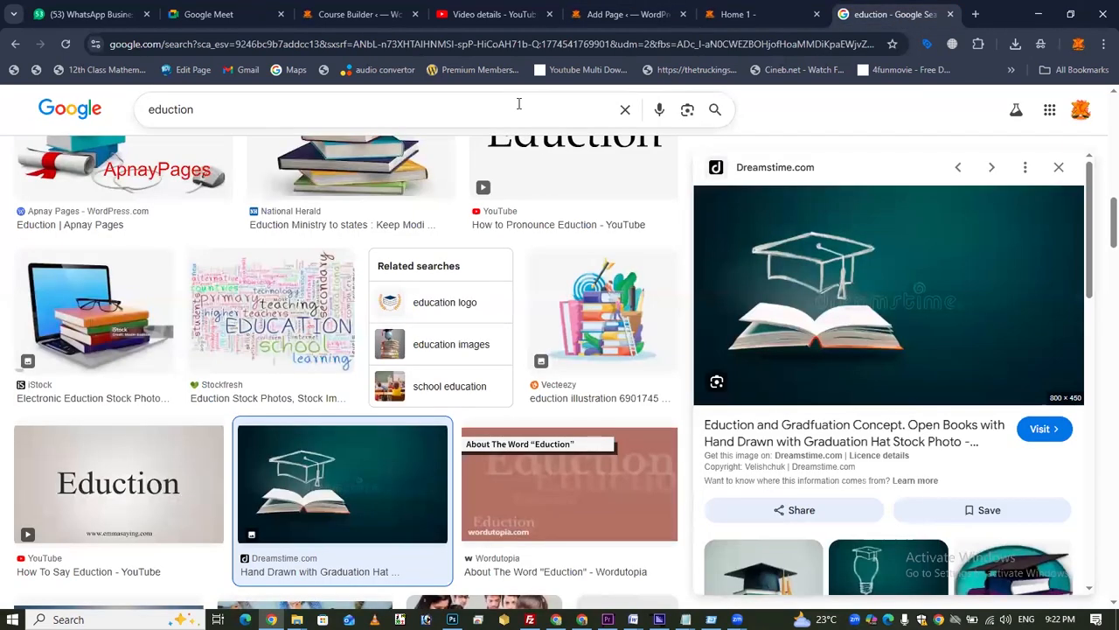
left_click(519, 103)
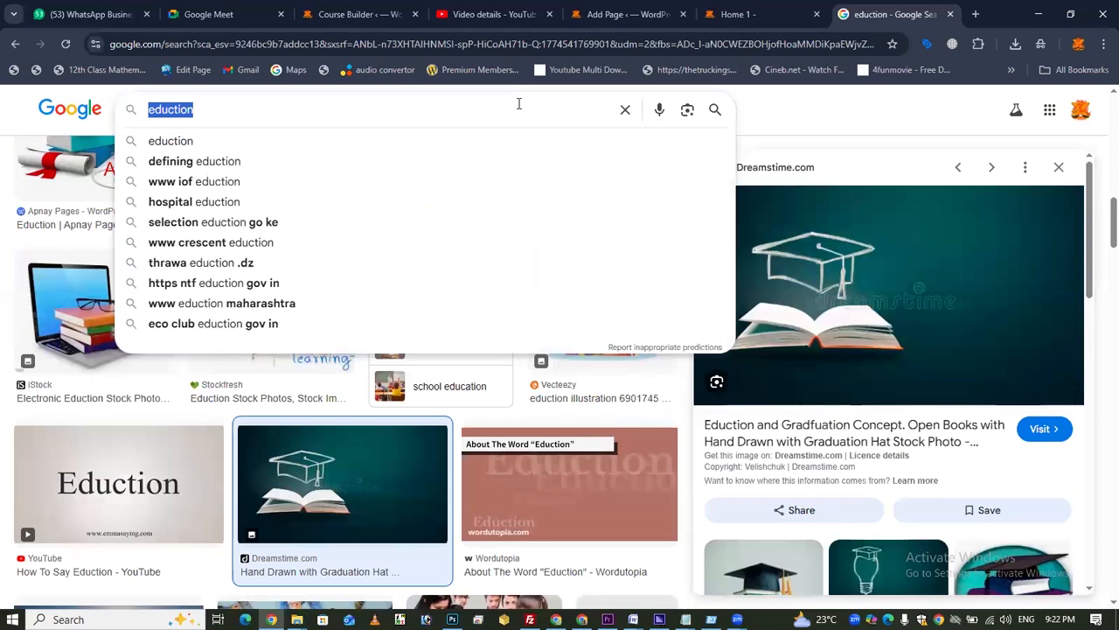
type("html pe")
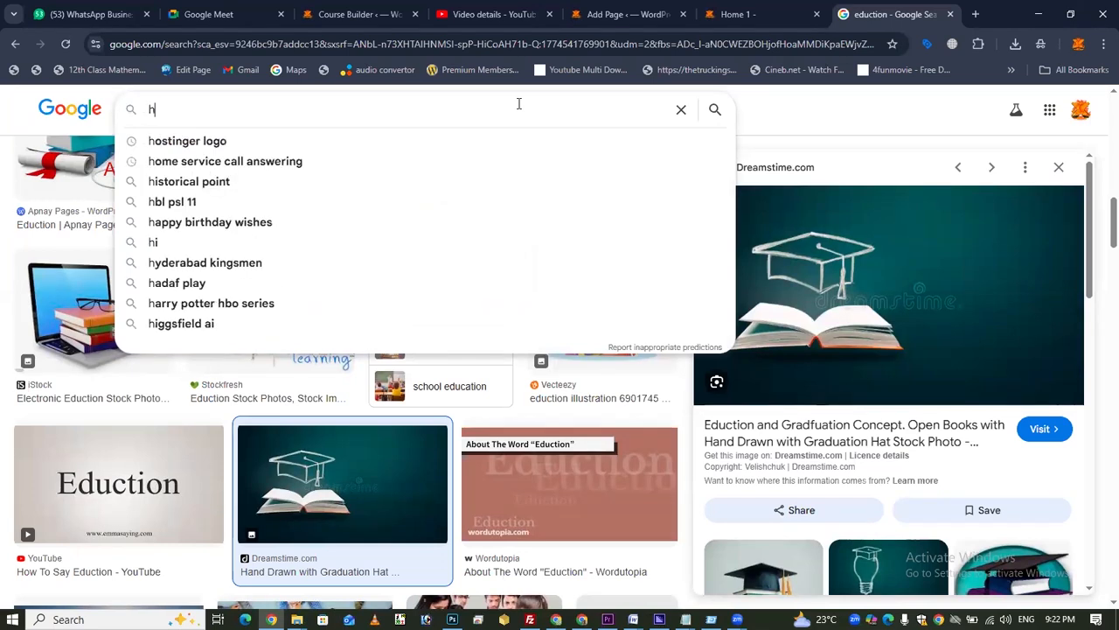
key("Down")
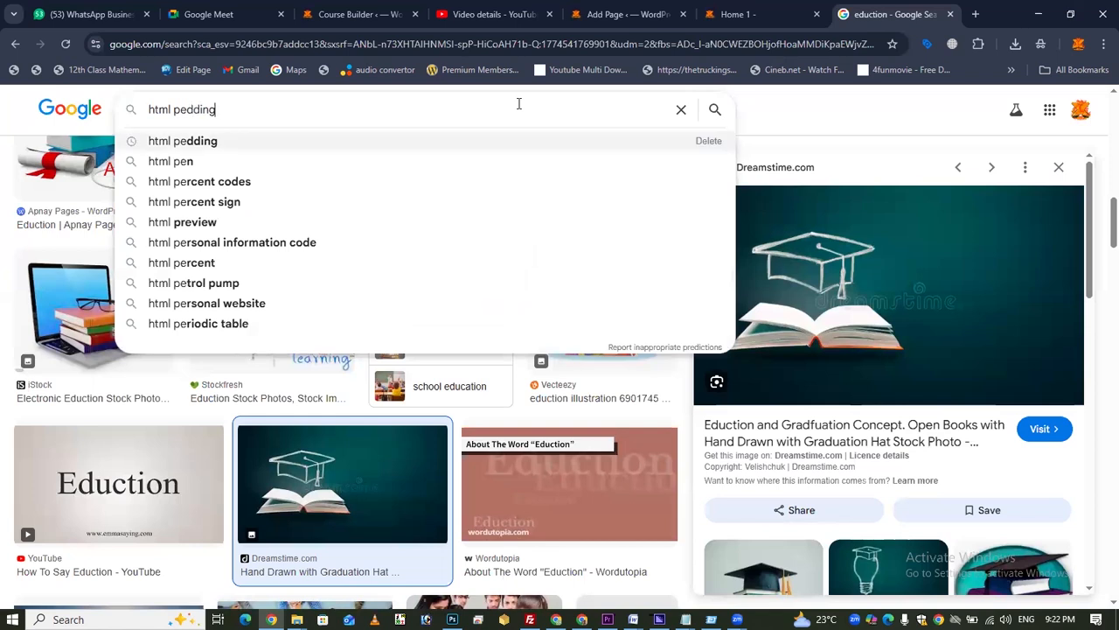
key("Return")
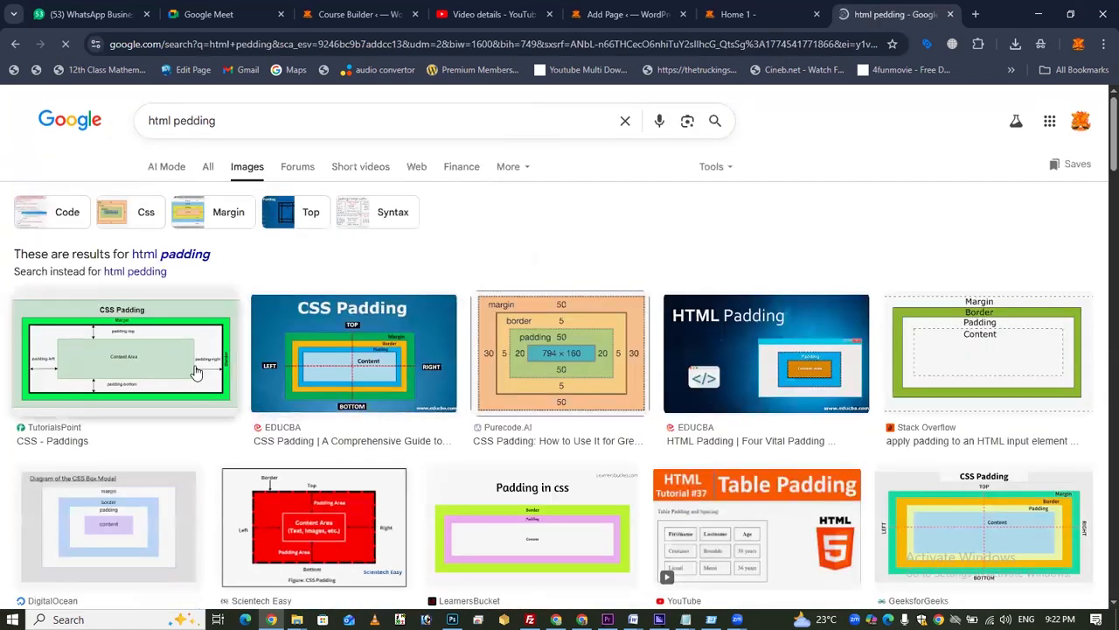
Preview EDUCBA's CSS Padding diagram and open the image by its copied address in a new browser tab.
left_click(335, 352)
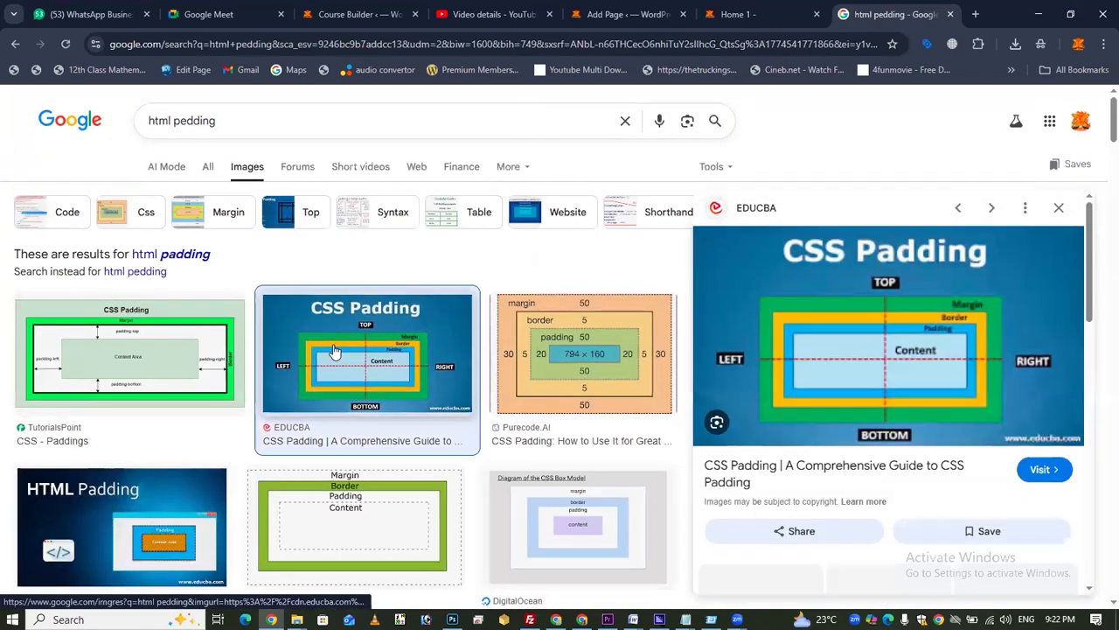
right_click(888, 373)
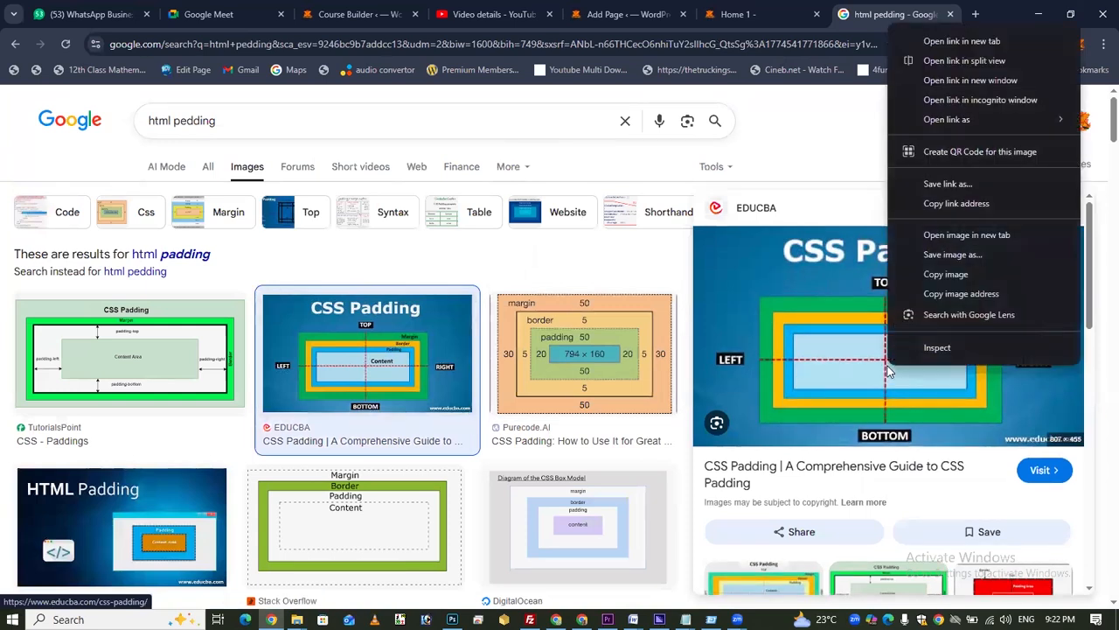
left_click(959, 293)
left_click(974, 13)
key("ctrl+v")
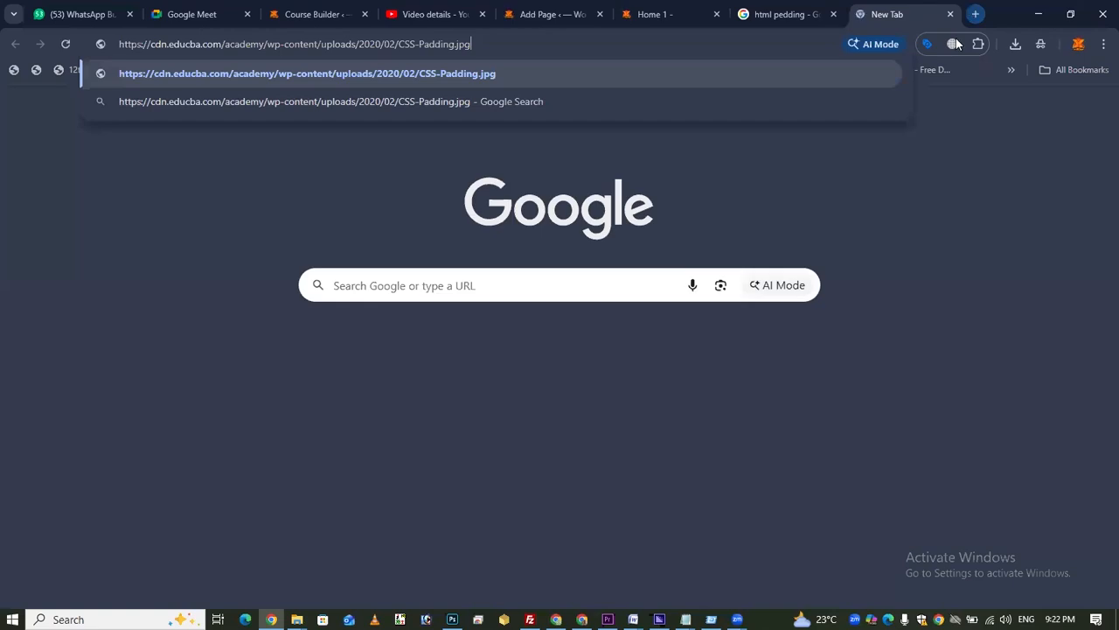
key("Return")
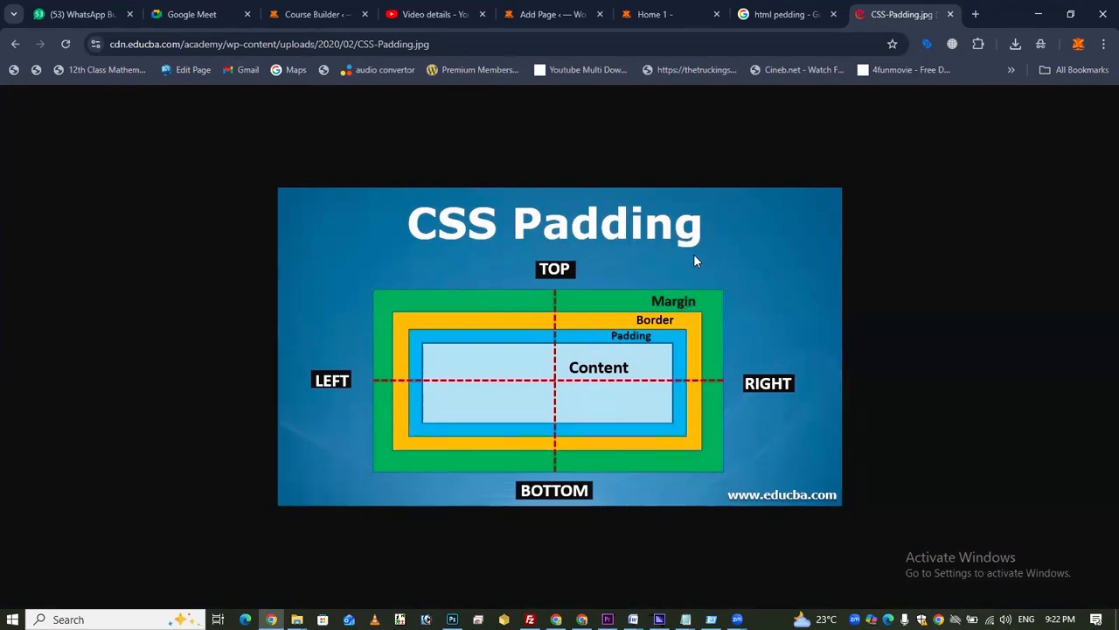
Place the CSS-Padding.jpg tab right after the WordPress editor tab and compare the padding diagram with the Cover text.
left_click(555, 17)
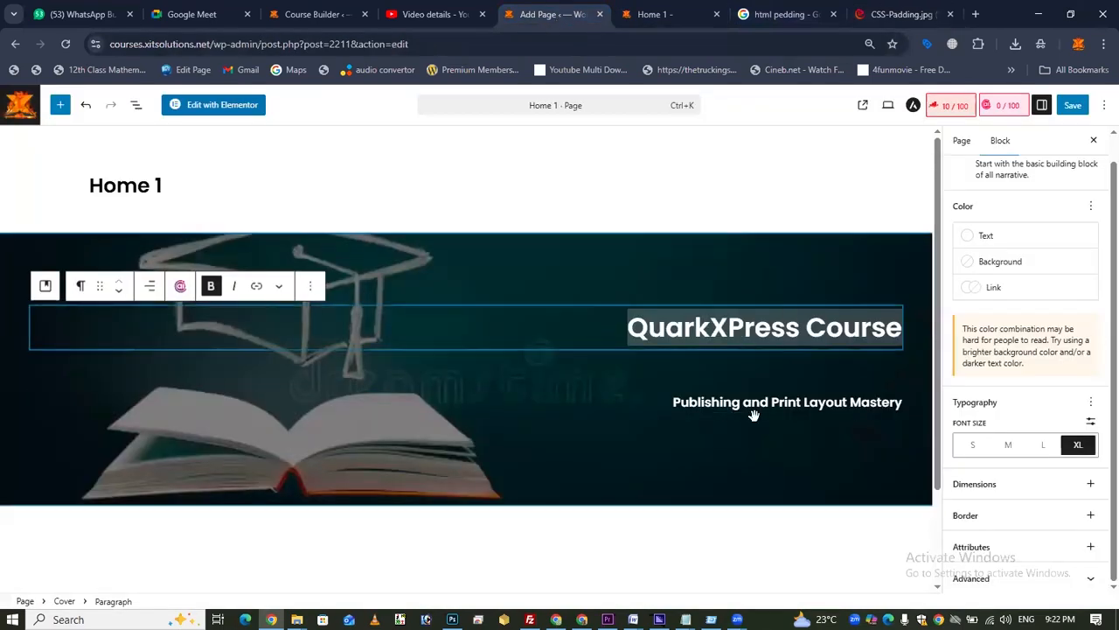
left_click_drag(904, 15, 651, 12)
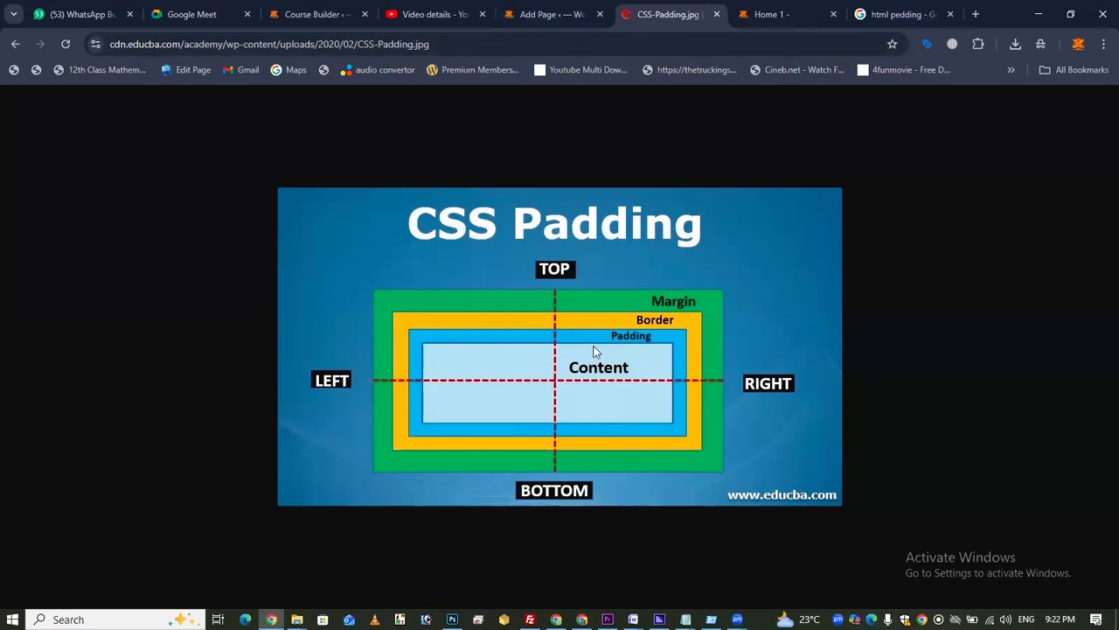
left_click(523, 18)
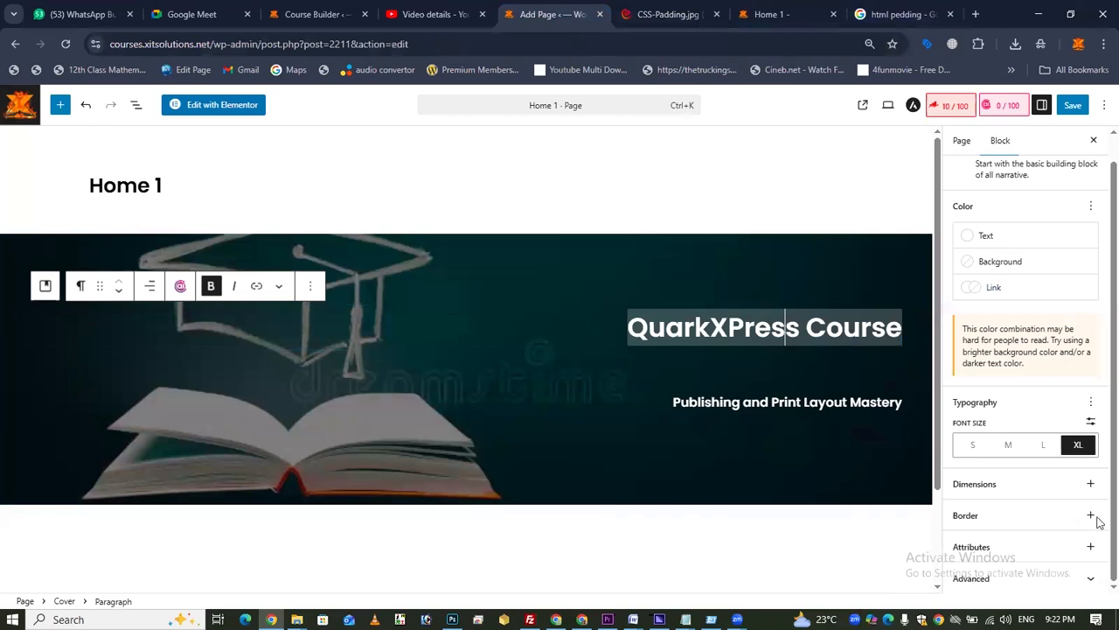
left_click(655, 17)
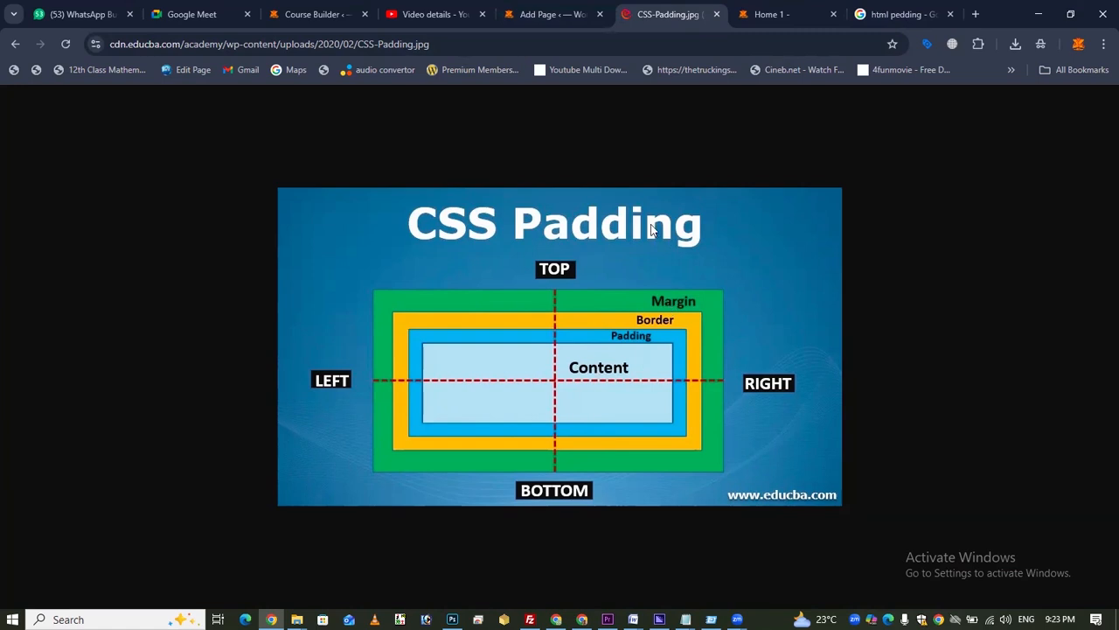
Return to the WordPress editor and give the "Publishing and Print Layout Mastery" line unlinked side margins with a Medium top margin.
left_click(553, 14)
triple_click(854, 405)
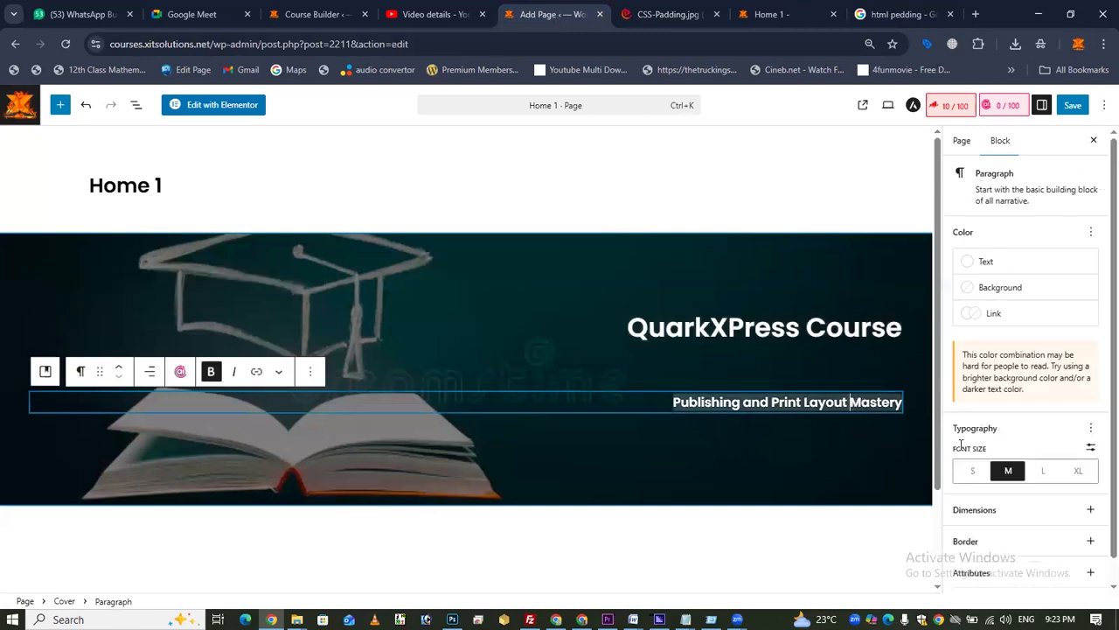
scroll(1023, 498, "down", 1)
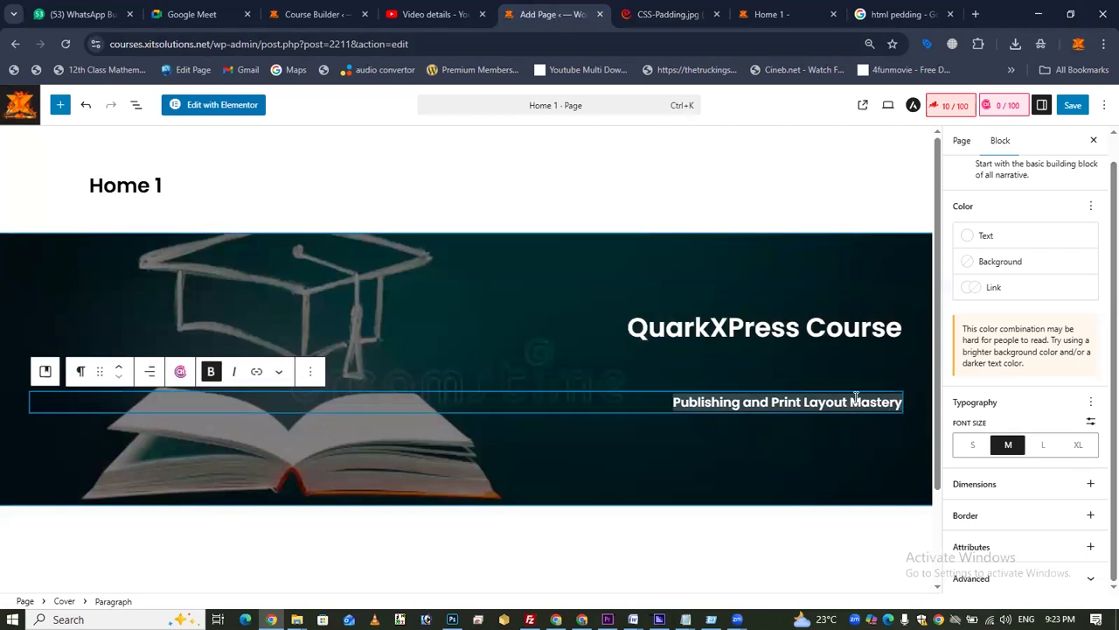
left_click(1090, 487)
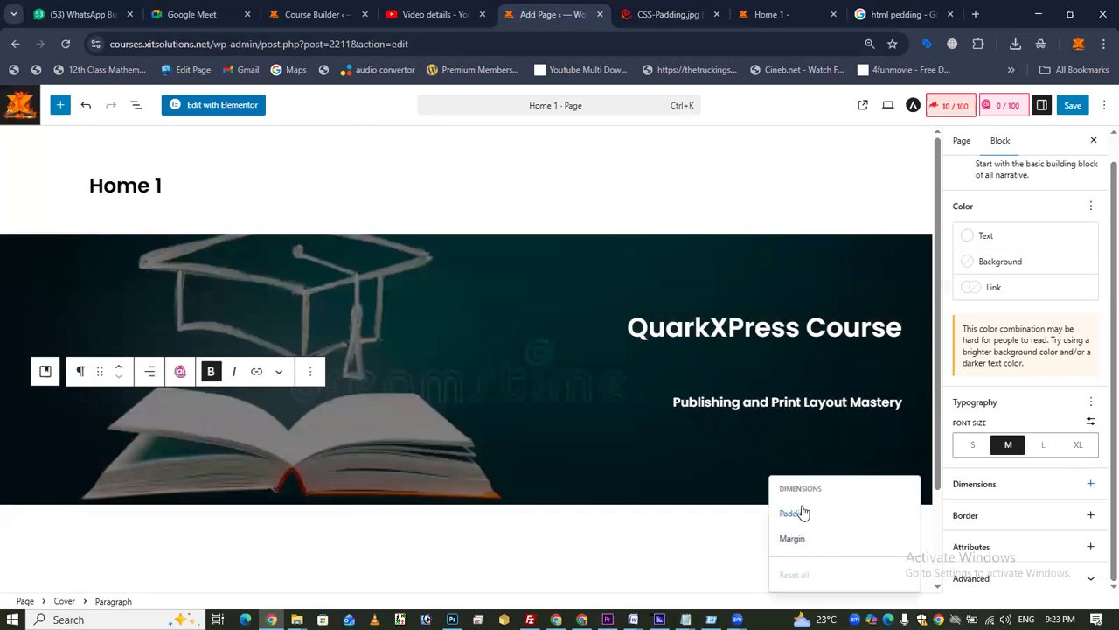
left_click(802, 545)
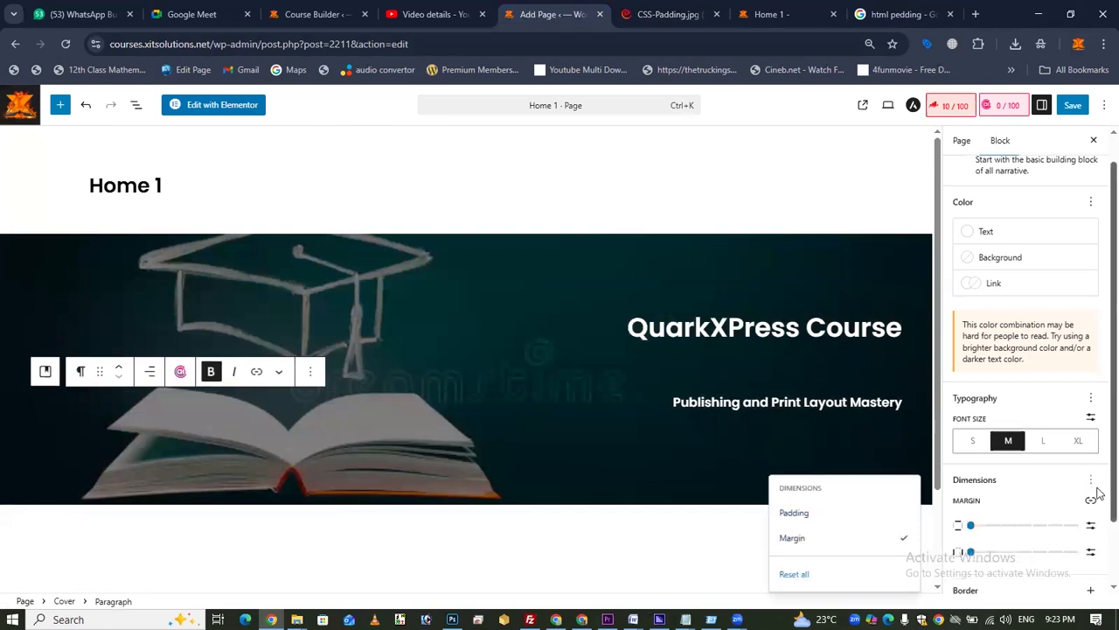
scroll(1093, 490, "down", 1)
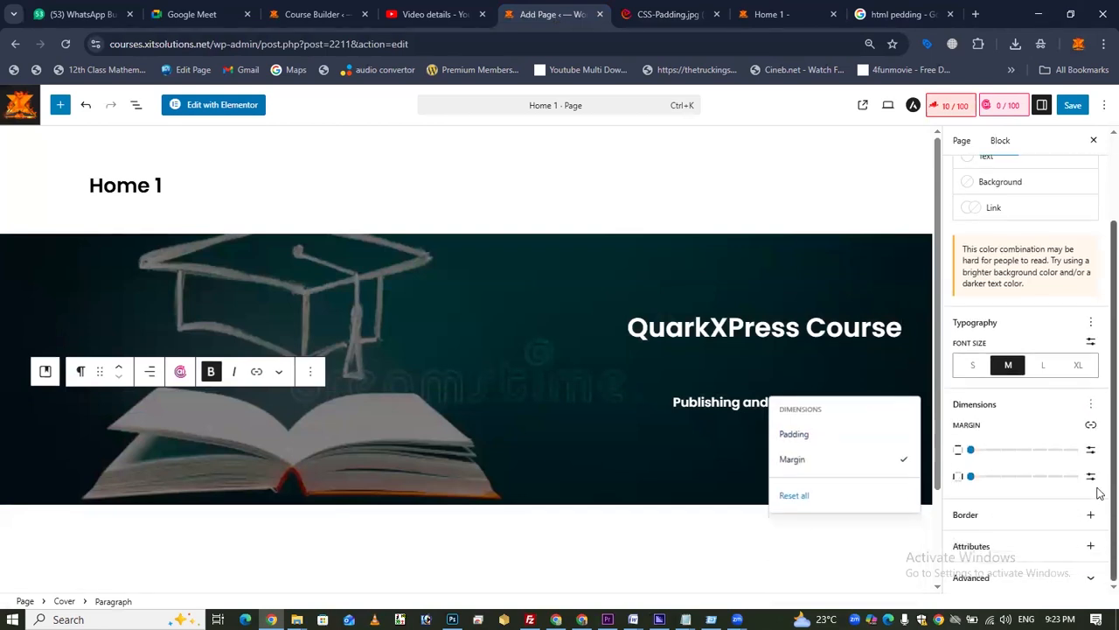
left_click(1091, 427)
scroll(1062, 459, "down", 1)
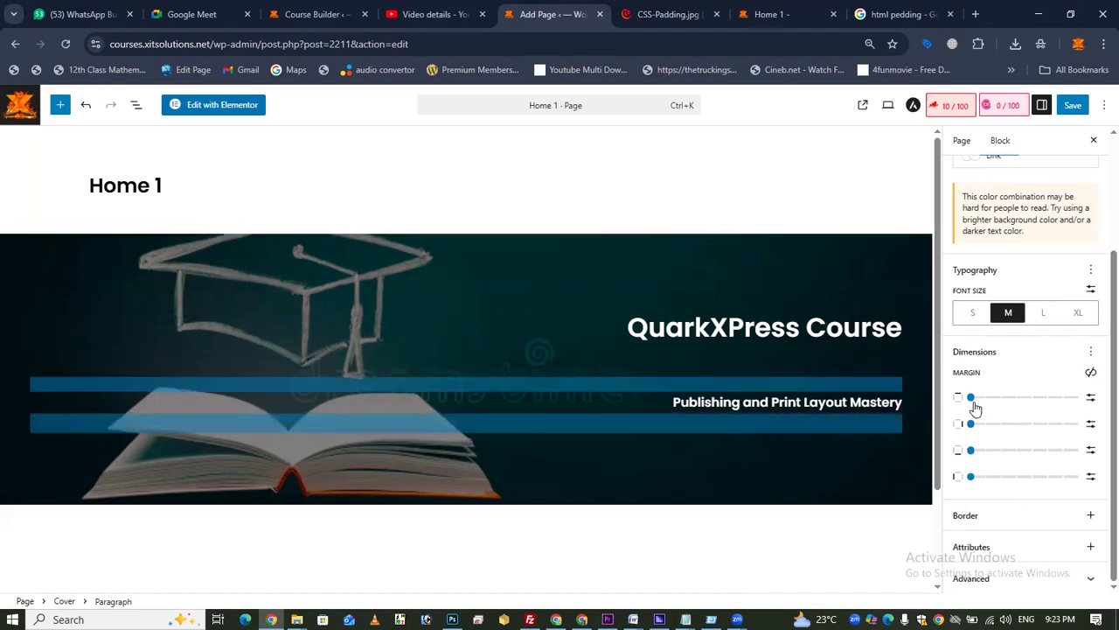
mouse_move(973, 400)
left_click_drag(974, 401, 1027, 412)
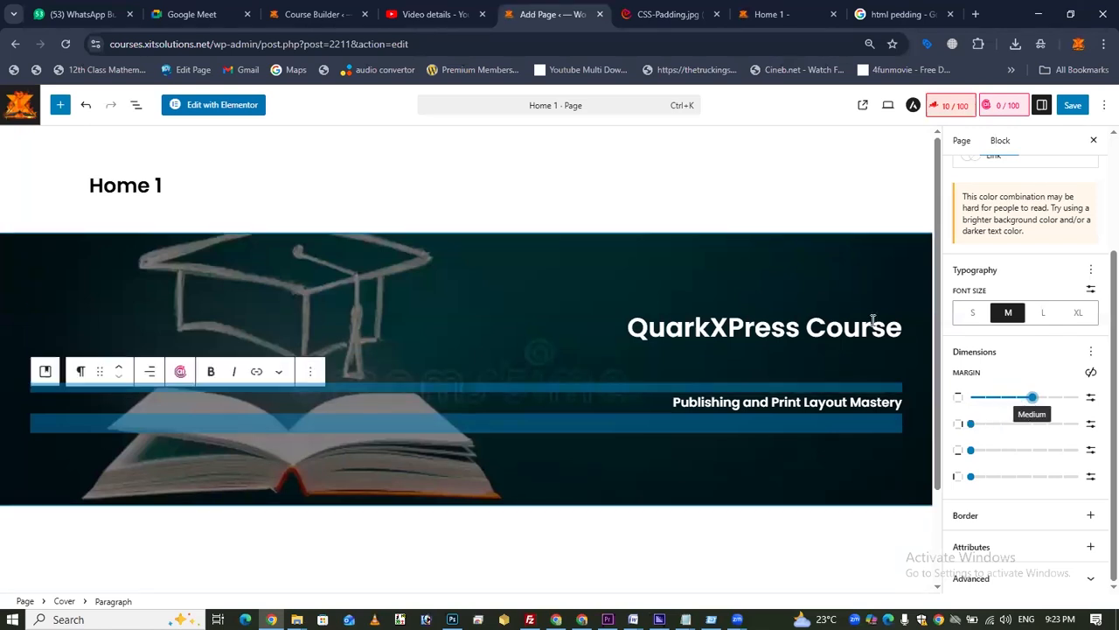
Add unlinked margins to the "QuarkXPress Course" title, set its bottom margin two notches below Medium, and save the page.
triple_click(873, 323)
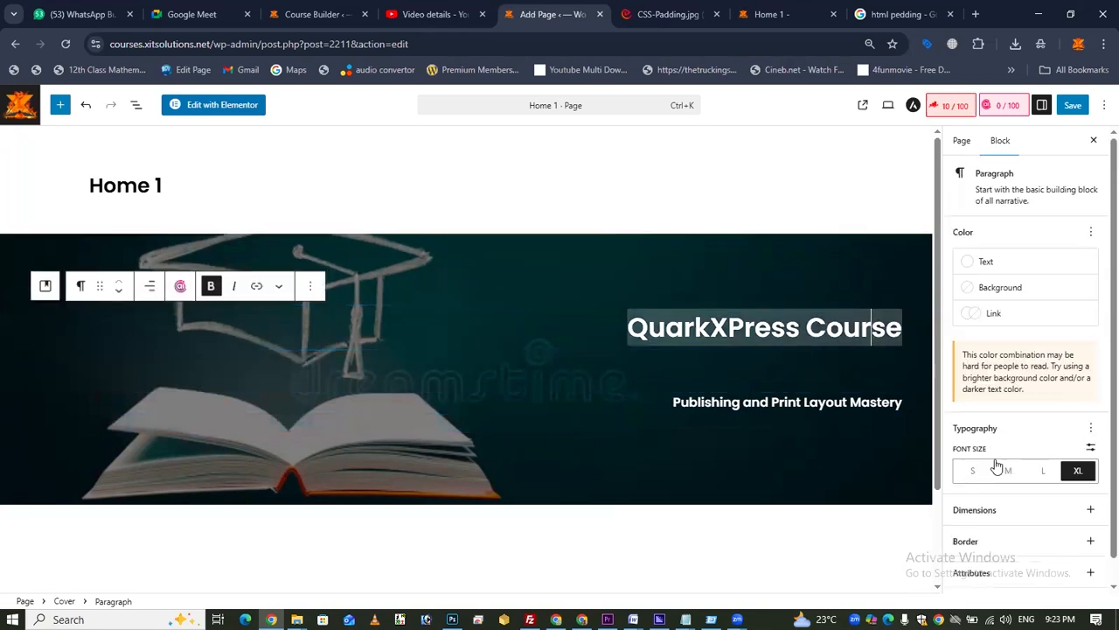
left_click(998, 513)
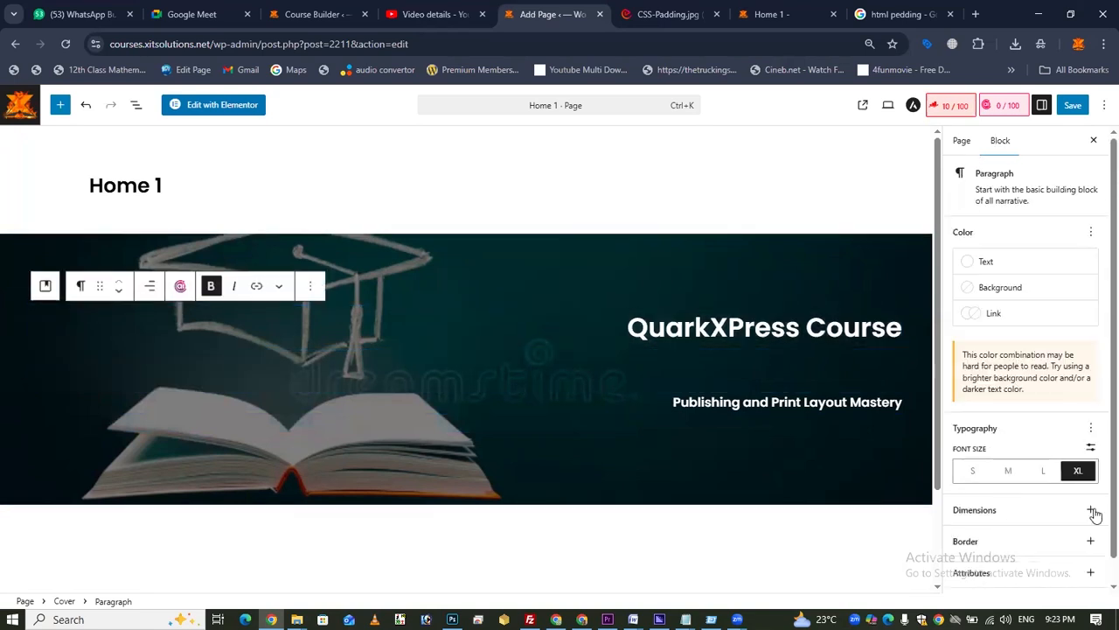
left_click(1092, 511)
left_click(794, 464)
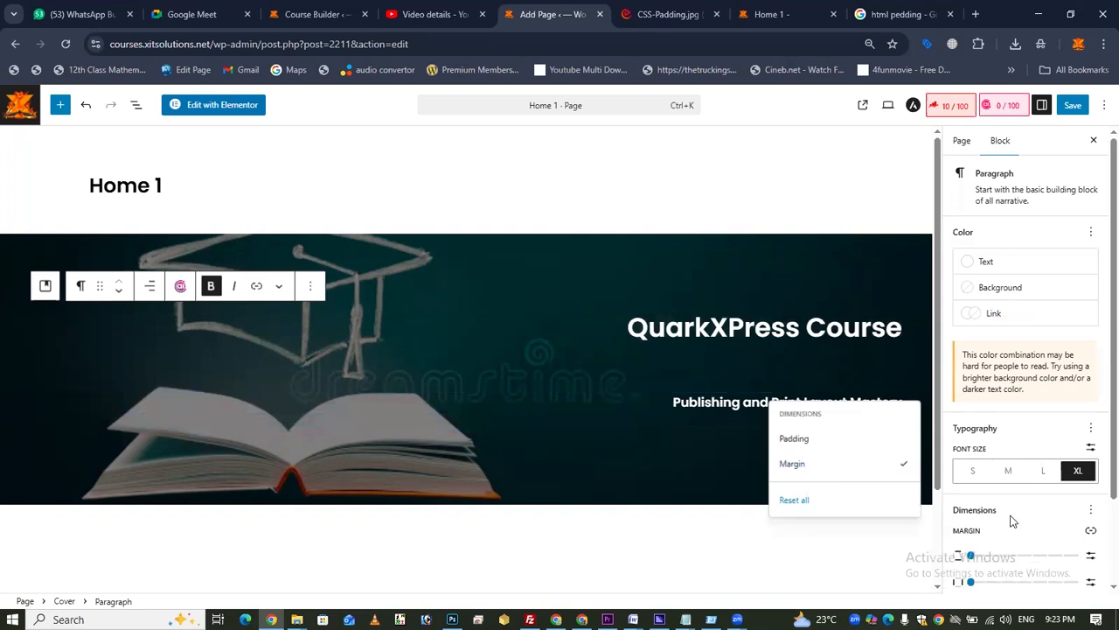
scroll(1014, 516, "down", 2)
left_click(1091, 426)
left_click(1092, 427)
left_click_drag(973, 456, 1029, 455)
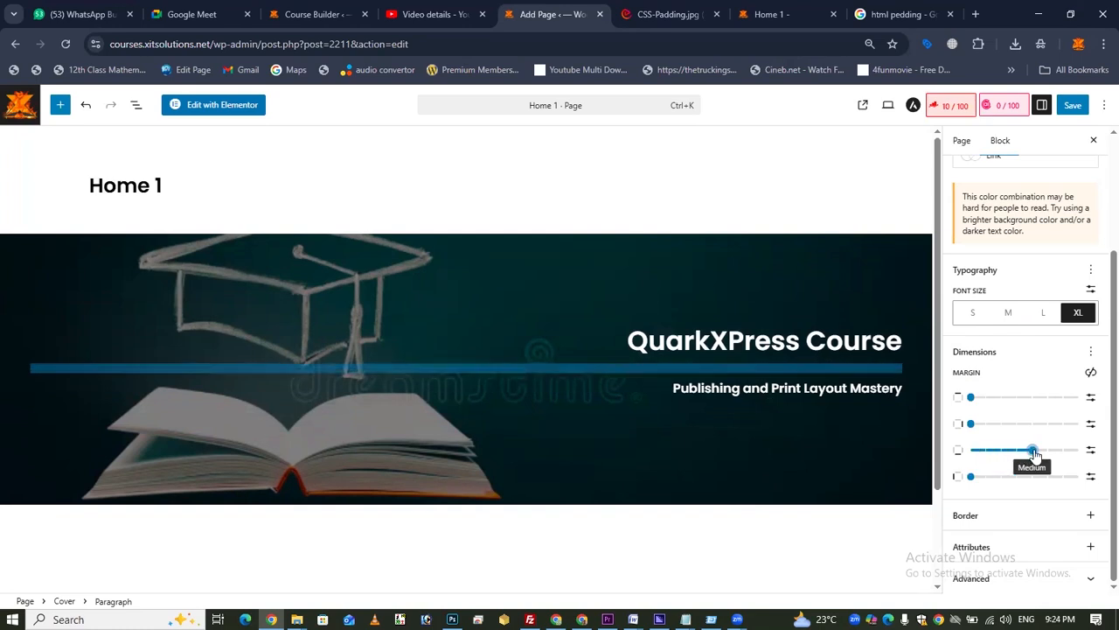
left_click_drag(1033, 452, 1001, 454)
left_click(1072, 105)
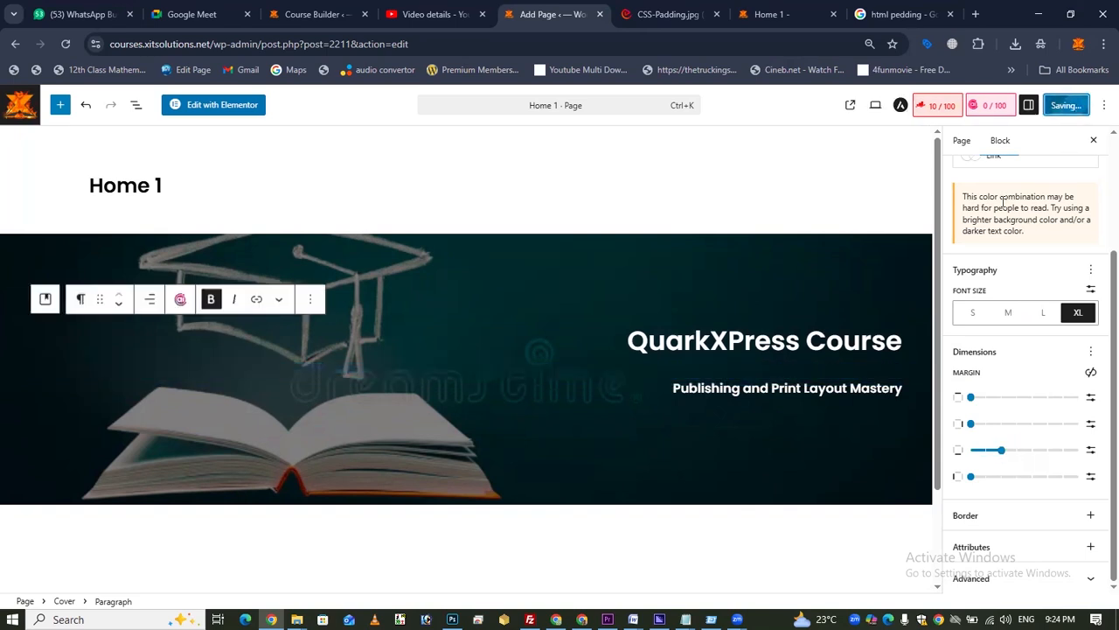
Check the title and subtitle spacing in the Cover on the live Home 1 page.
left_click(780, 21)
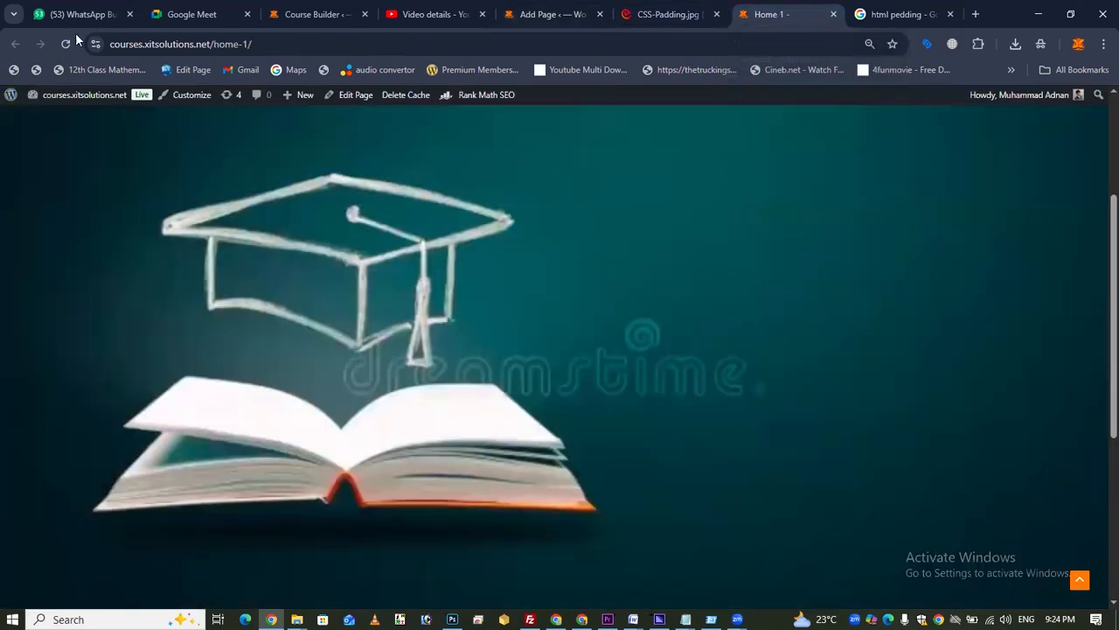
scroll(952, 381, "down", 3)
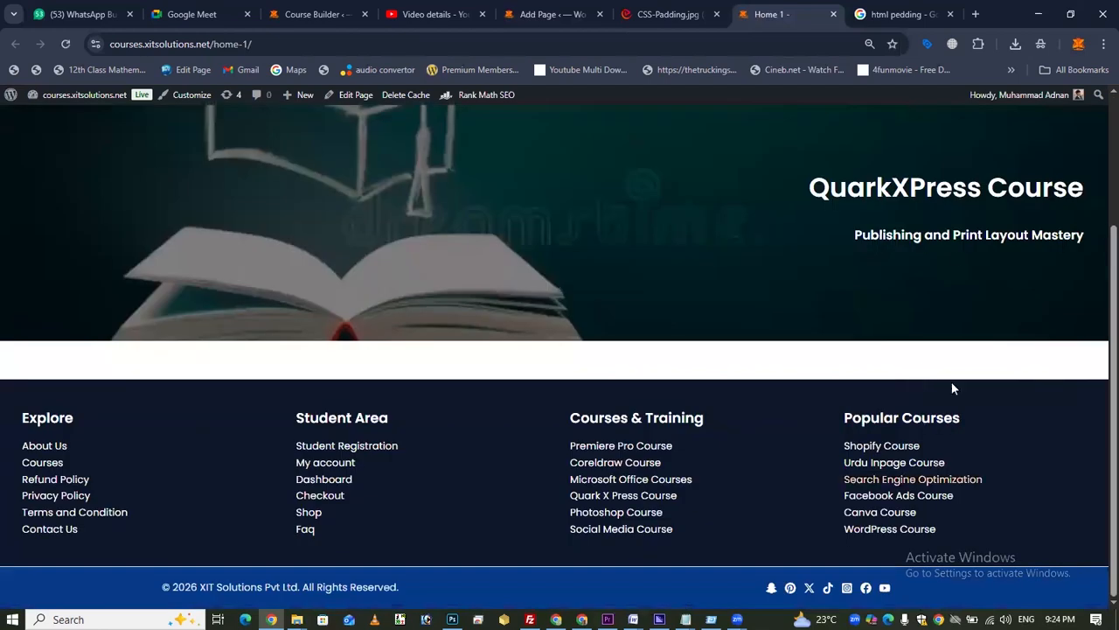
scroll(994, 333, "up", 2)
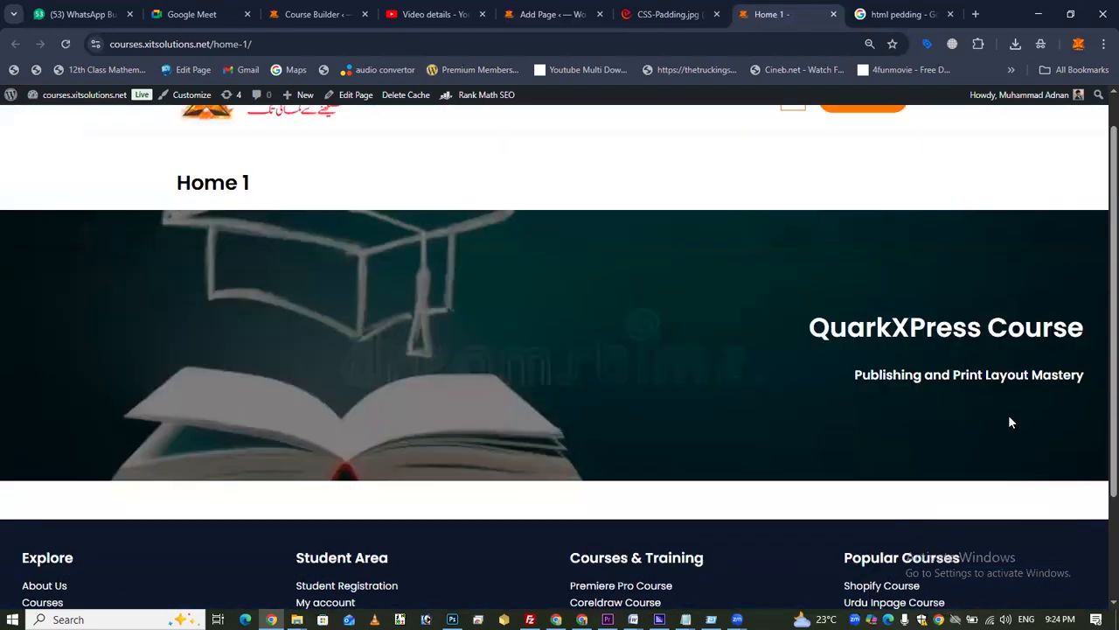
Return to the editor and insert a Buttons block below the subtitle inside the Cover.
left_click(559, 14)
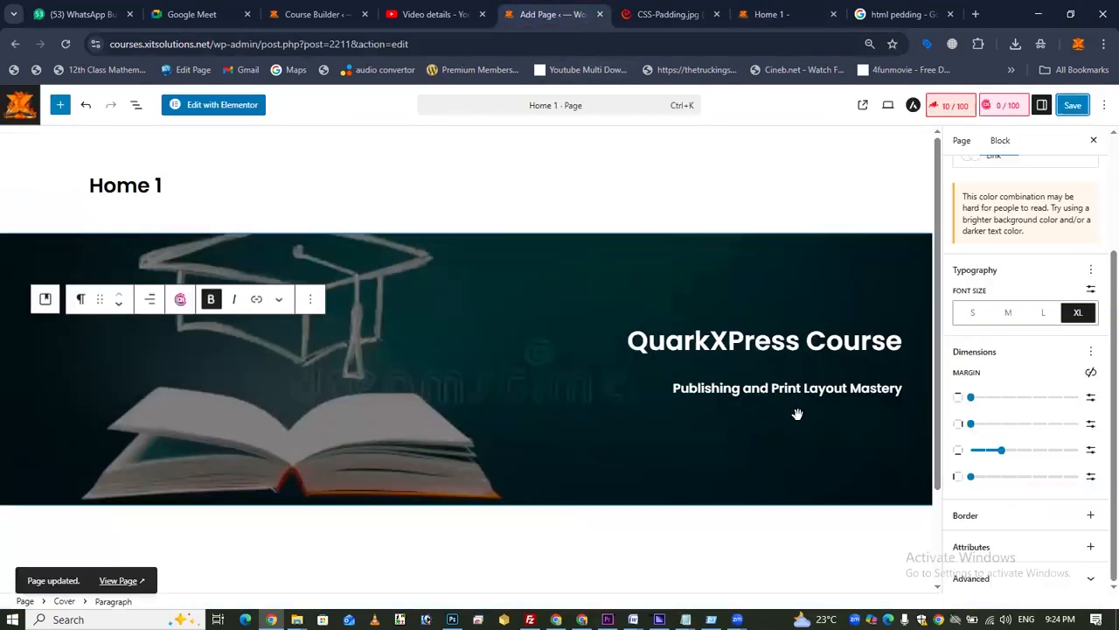
triple_click(855, 382)
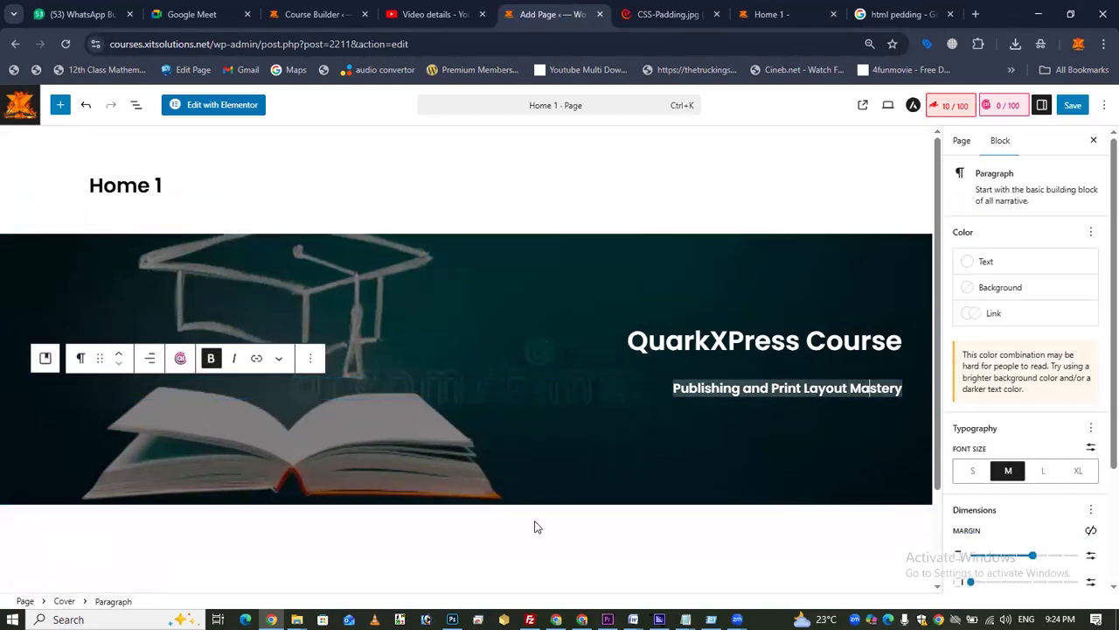
left_click(853, 530)
triple_click(874, 385)
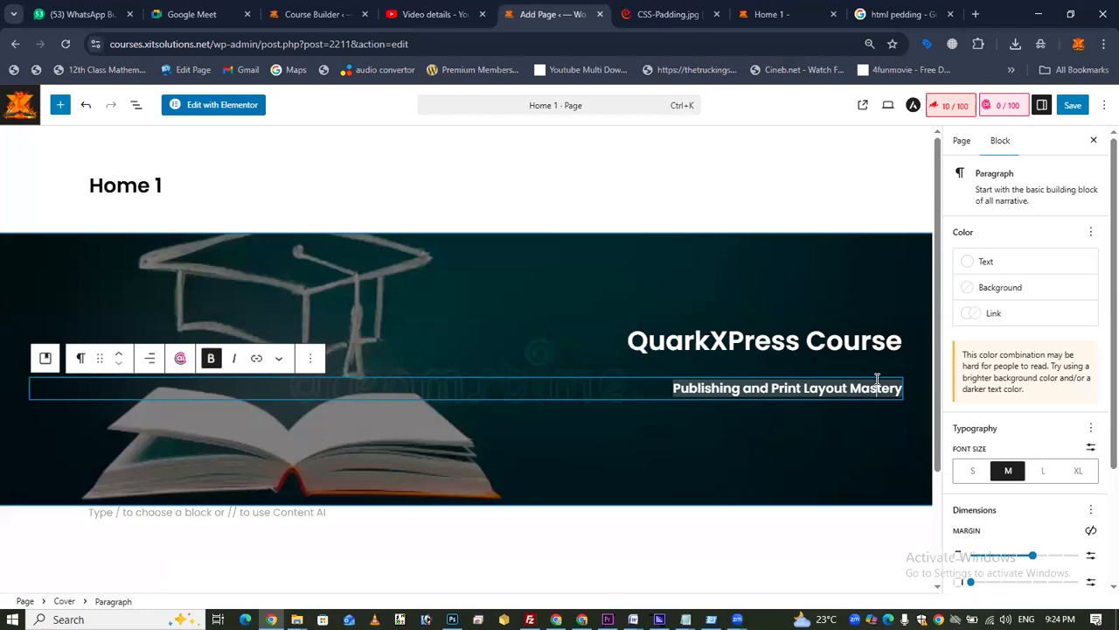
left_click(847, 411)
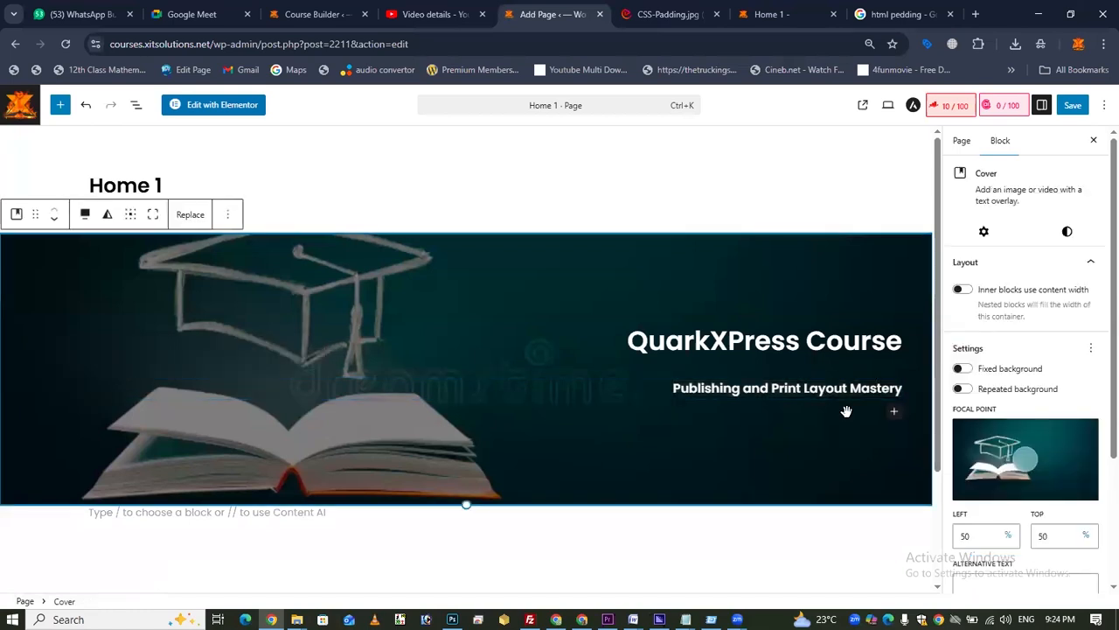
left_click(894, 412)
type("butt")
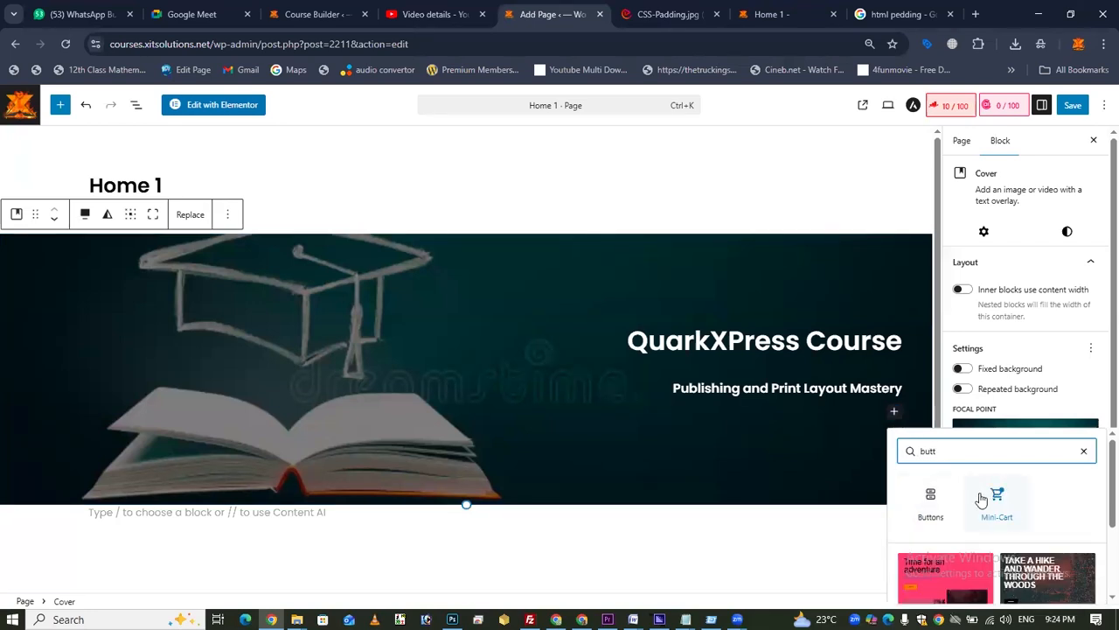
left_click(930, 500)
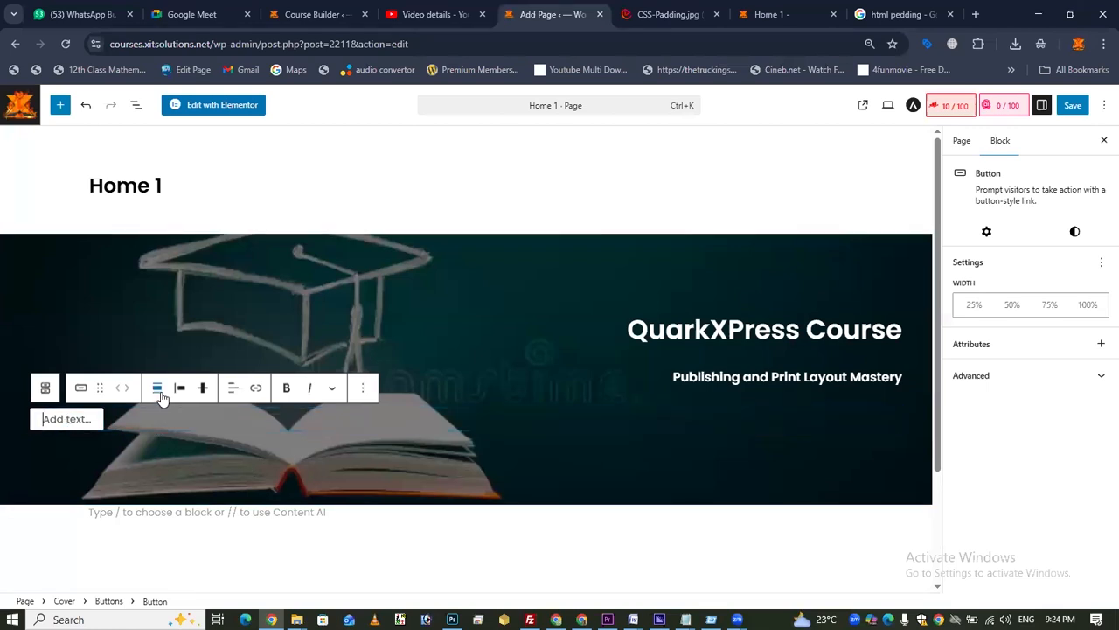
Align the new button's text right and justify the Buttons block's items right.
left_click(233, 387)
left_click(293, 478)
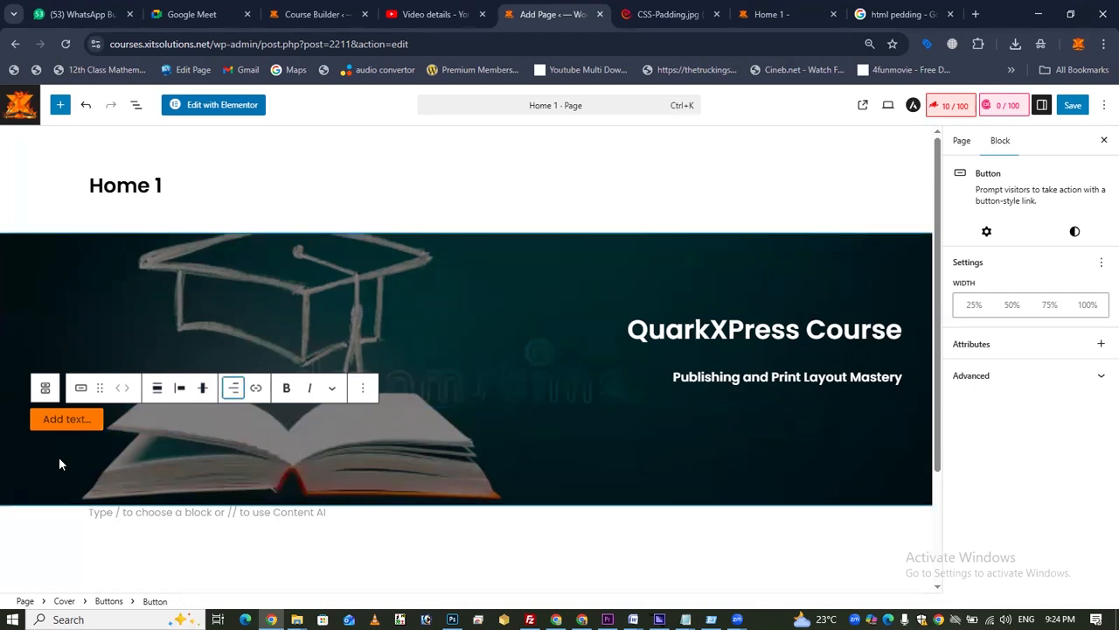
left_click(159, 390)
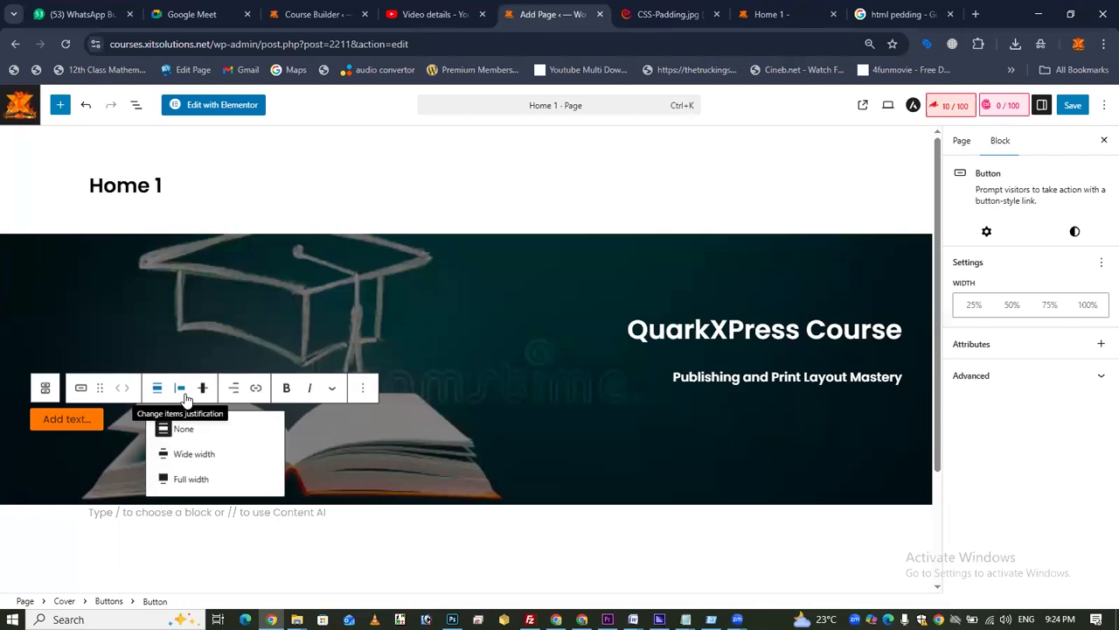
left_click(182, 390)
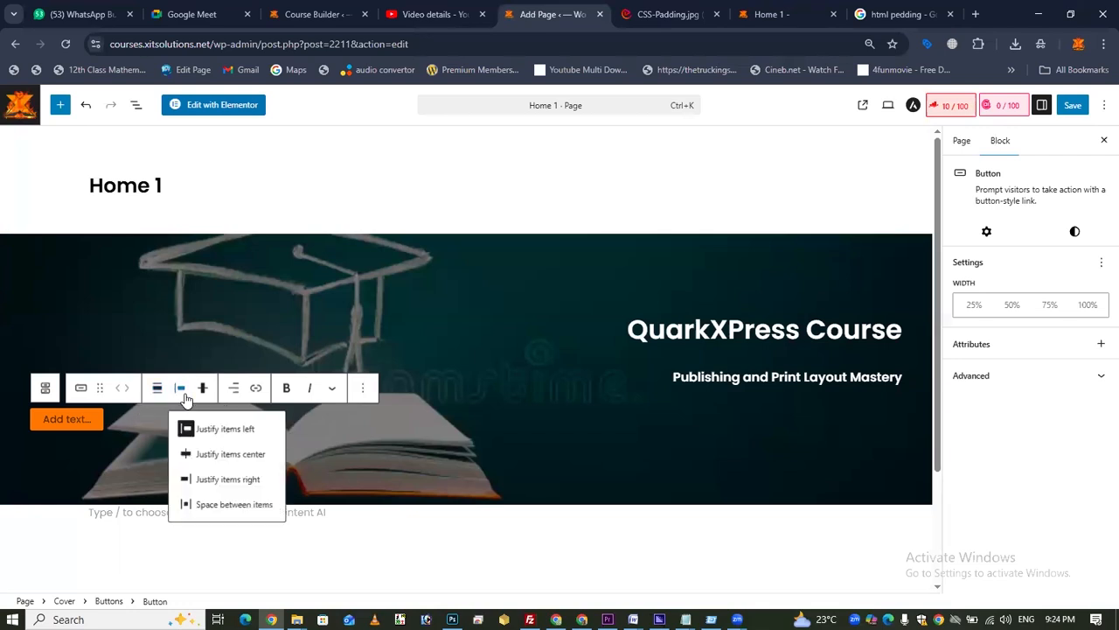
left_click(229, 480)
Label the button "Contact Us" and expand its advanced settings.
left_click(854, 418)
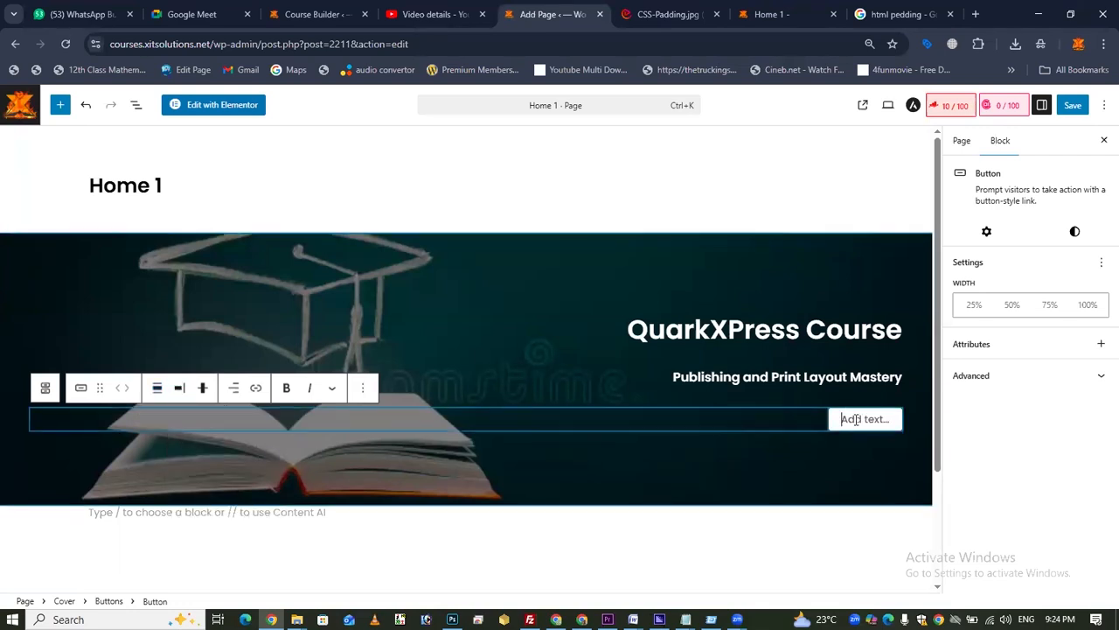
type("Contact us")
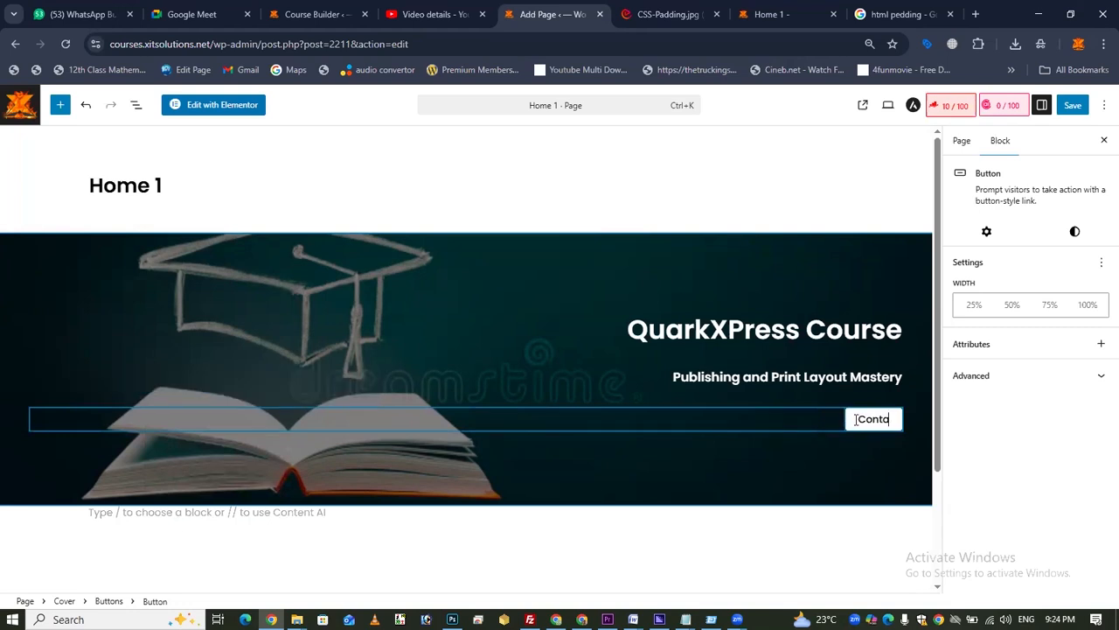
key("BackSpace")
key("BackSpace")
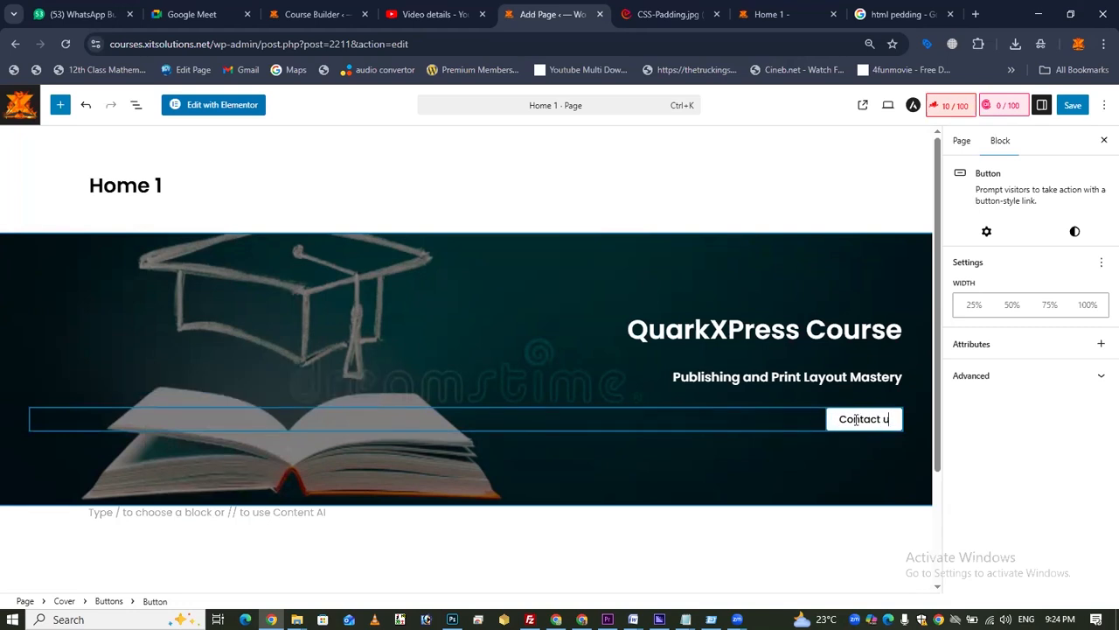
type("Us")
left_click(811, 545)
left_click(889, 421)
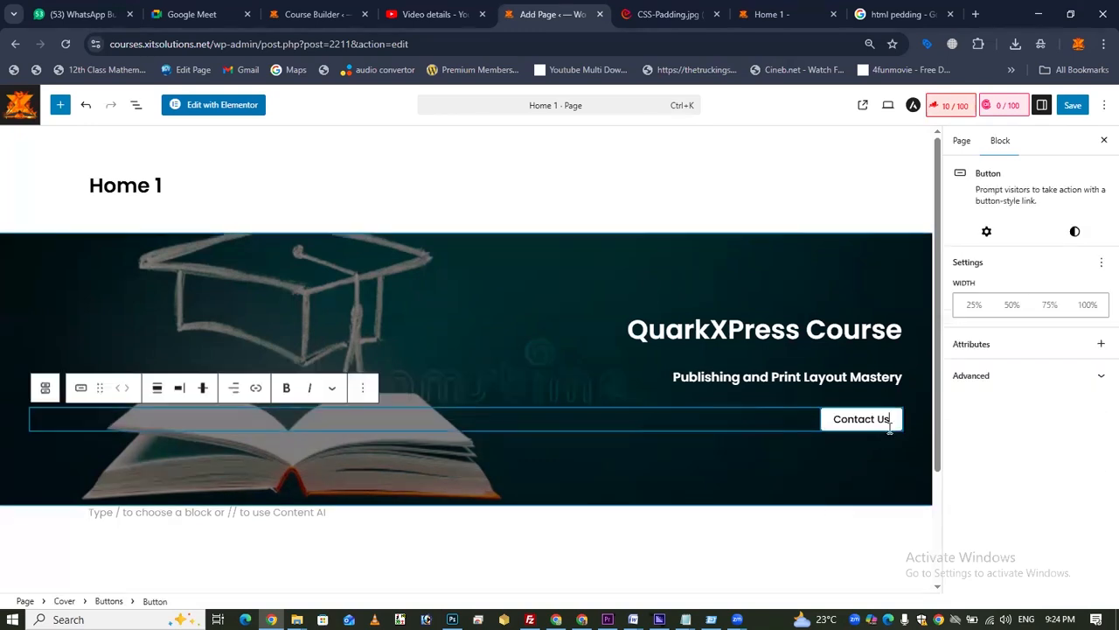
left_click(997, 380)
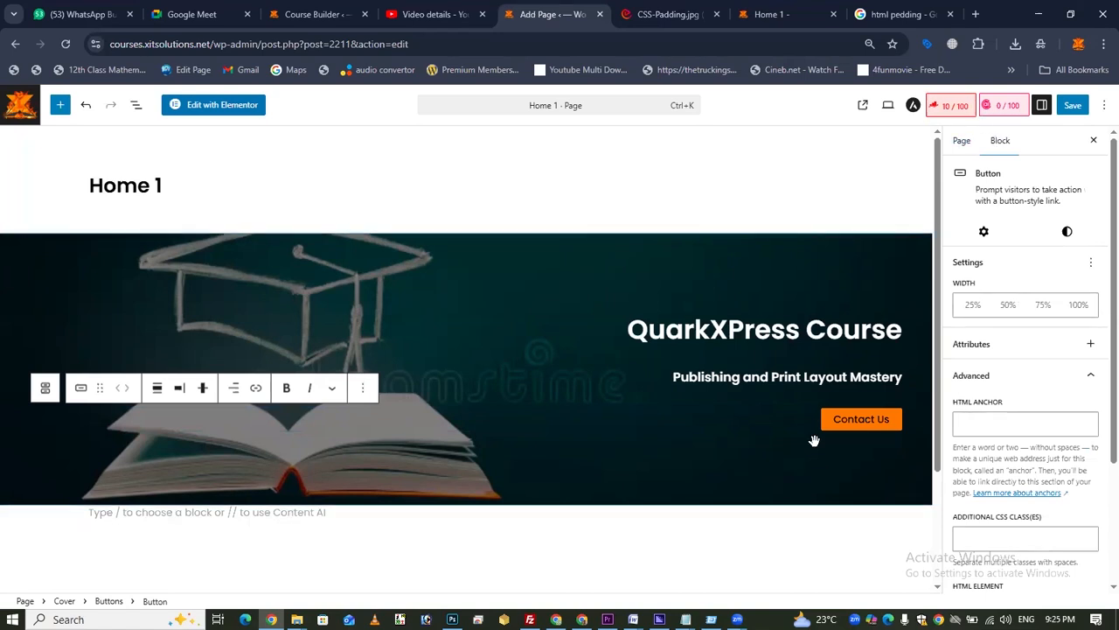
Open the site's Contact Us page in the live page's browser tab and copy its web address.
triple_click(880, 422)
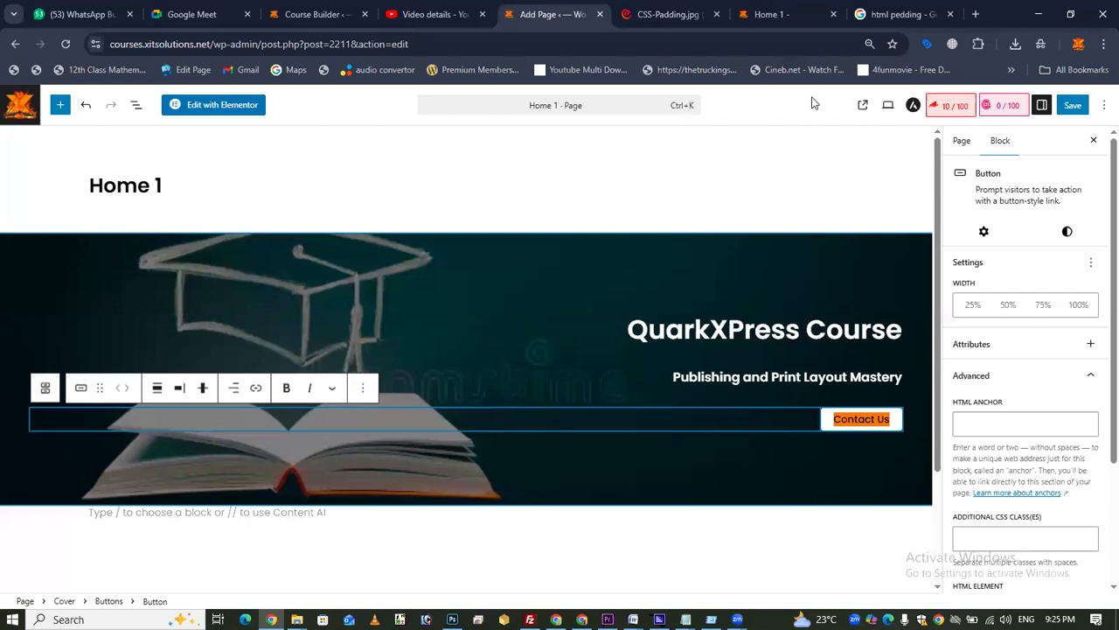
left_click(778, 20)
scroll(822, 180, "up", 1)
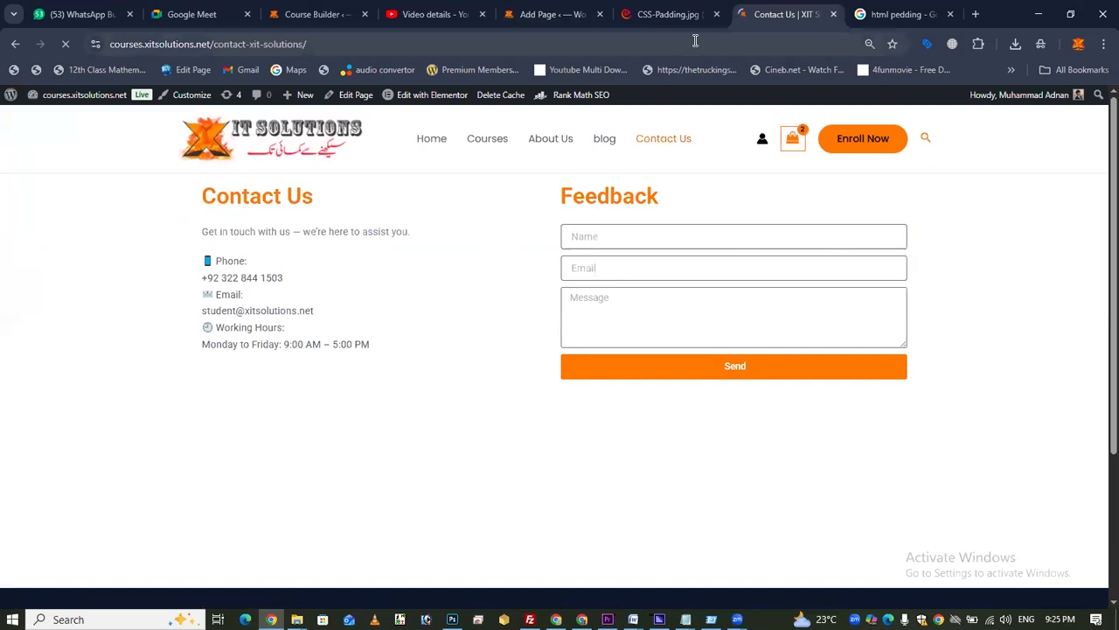
left_click(695, 40)
key("ctrl+x")
left_click(14, 318)
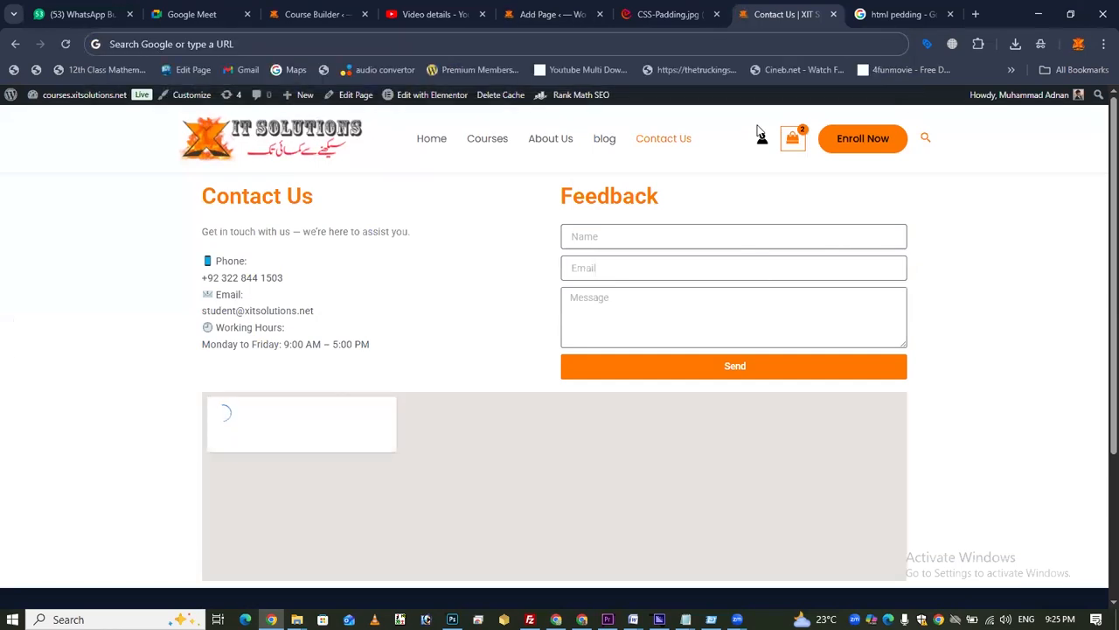
Return to the editor and link the "Contact Us" button to the copied contact page address.
left_click(548, 16)
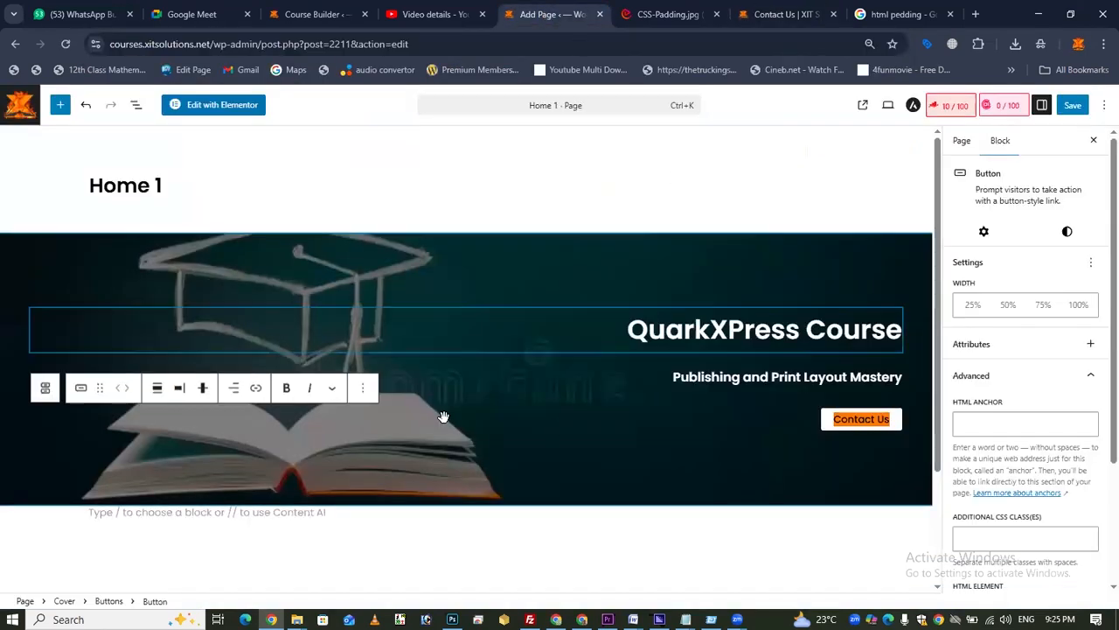
left_click(255, 389)
key("ctrl+v")
left_click(909, 454)
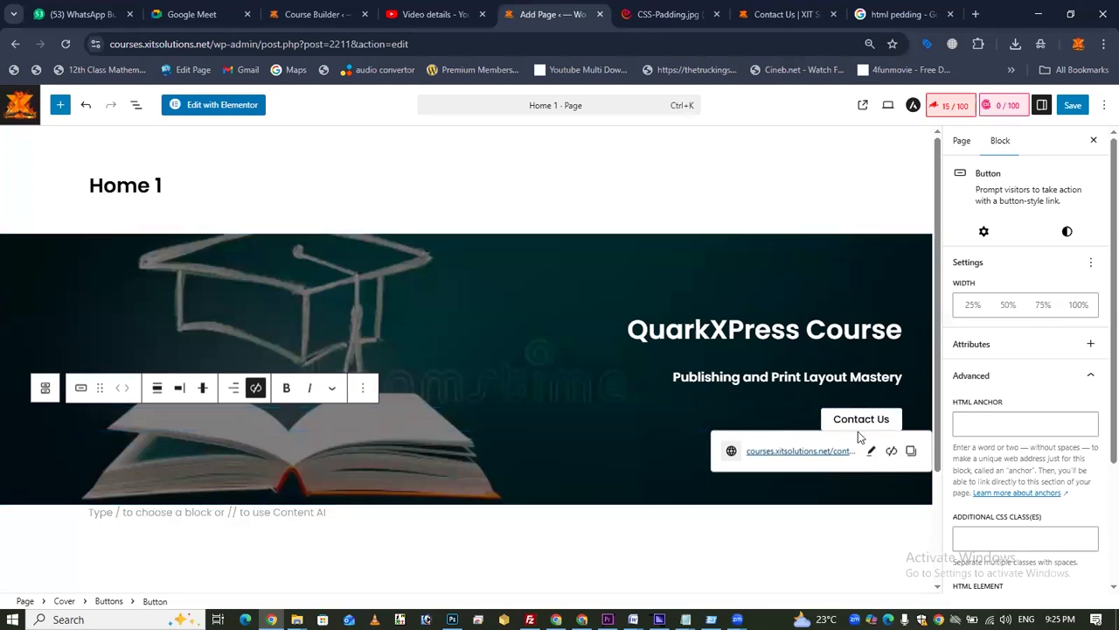
Save the page and check the "Contact Us" button on the live Home 1 page.
left_click(1074, 105)
left_click(787, 14)
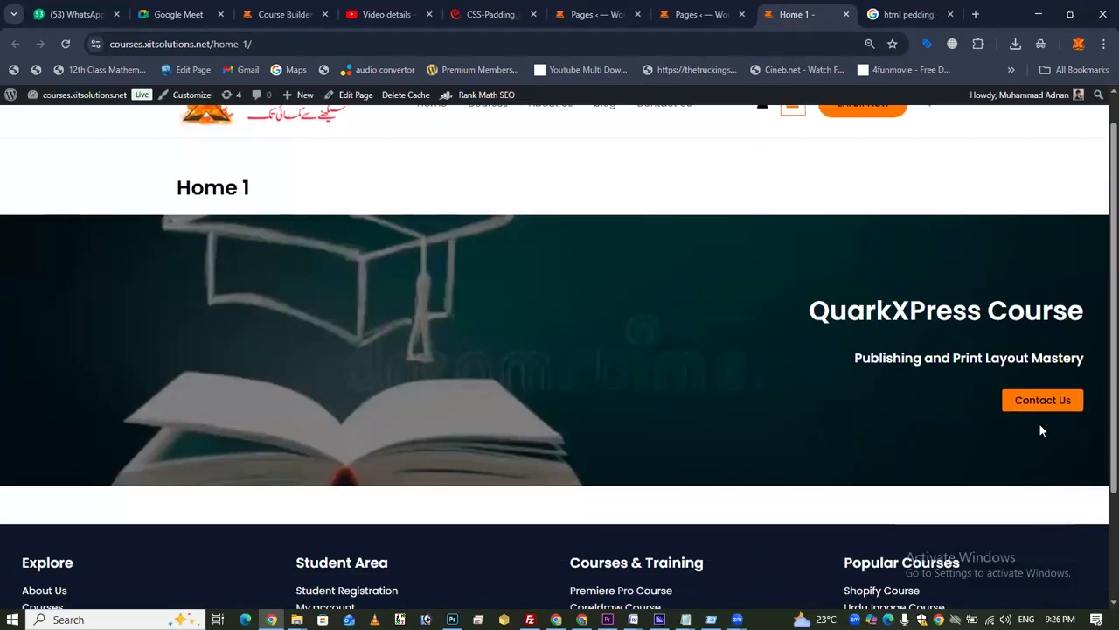
Test the "Contact Us" button's link on the live page and go back to the Home 1 page.
scroll(1041, 429, "down", 1)
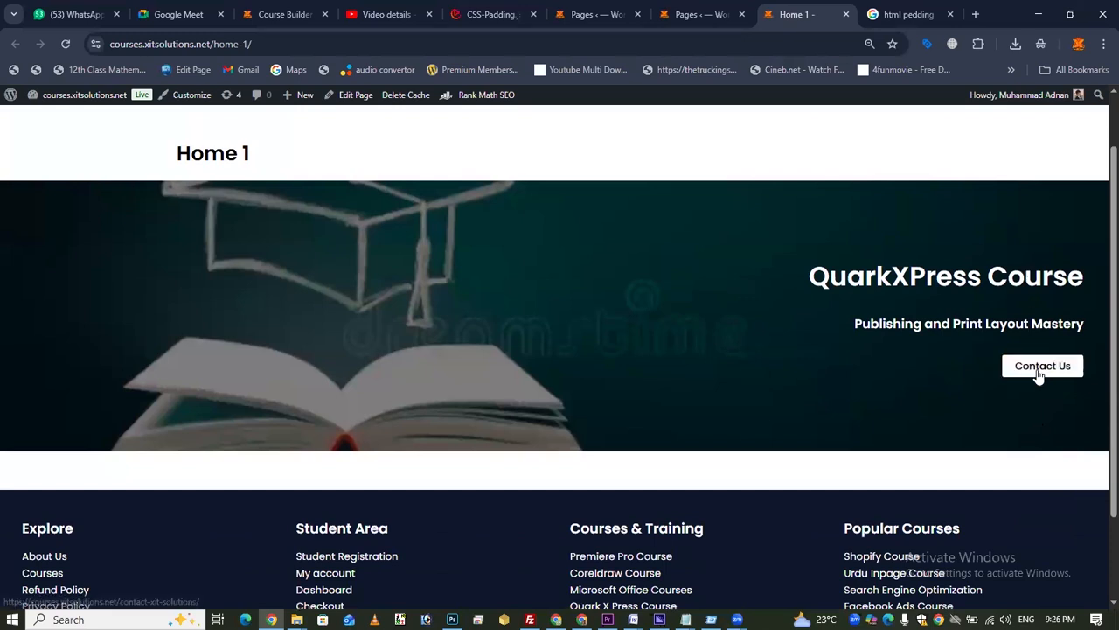
left_click(1040, 371)
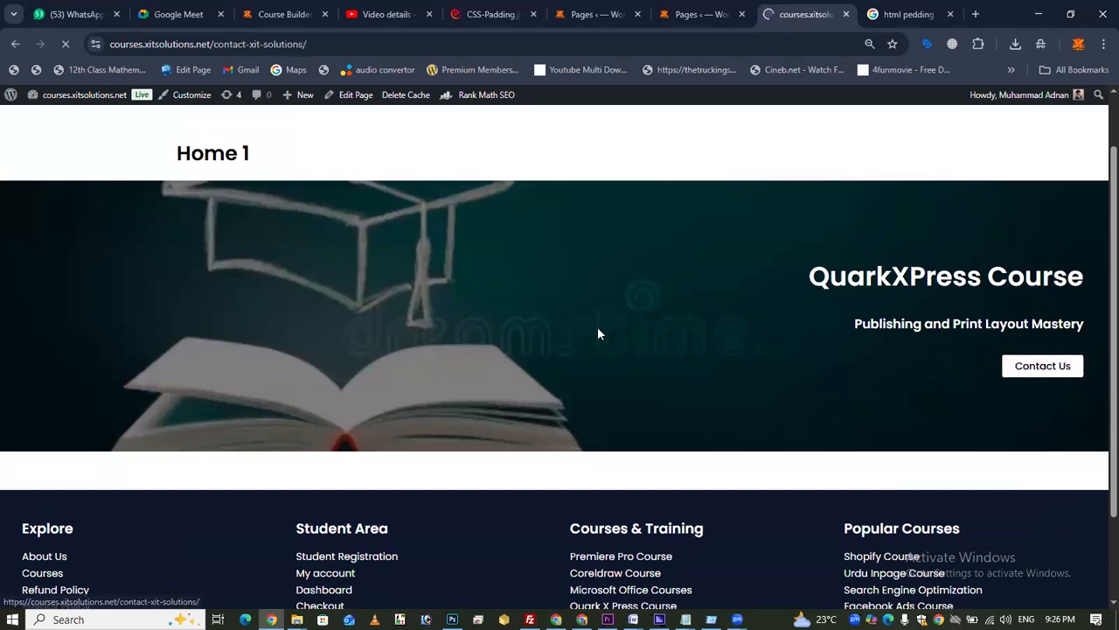
left_click(14, 44)
Close the duplicate pages-list browser tab and open Home 1 for editing from its live page.
left_click(672, 16)
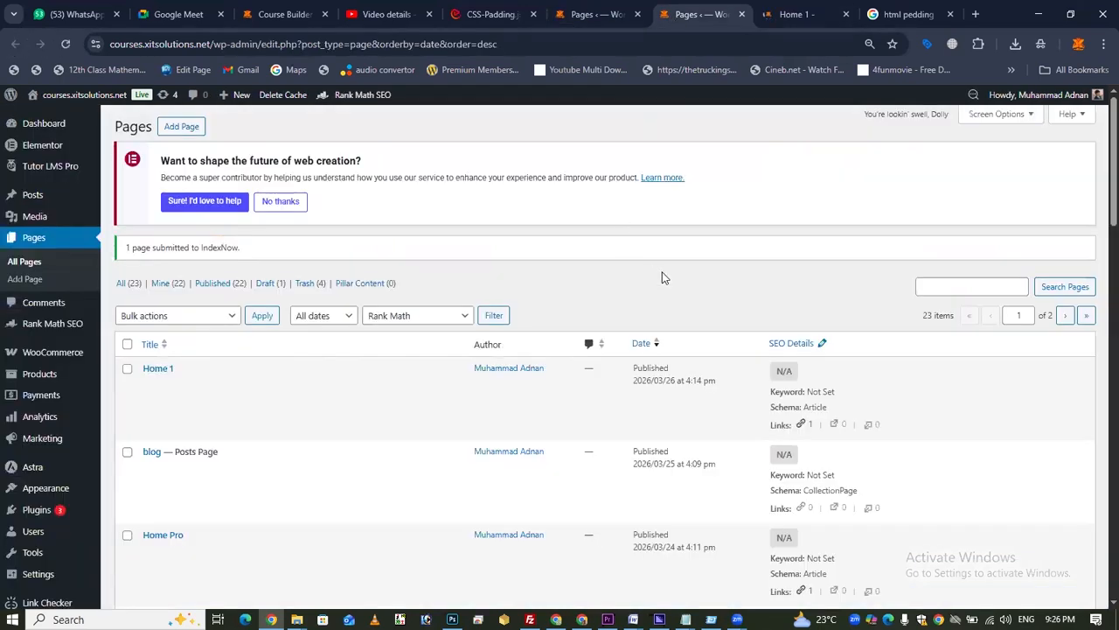
left_click(610, 15)
left_click(638, 14)
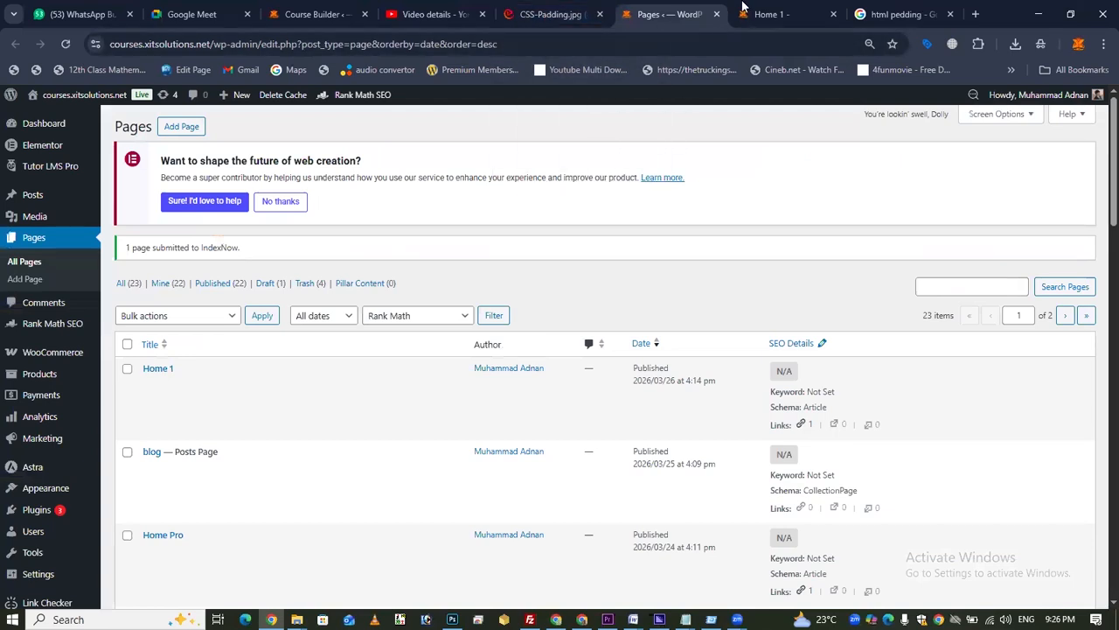
left_click(743, 7)
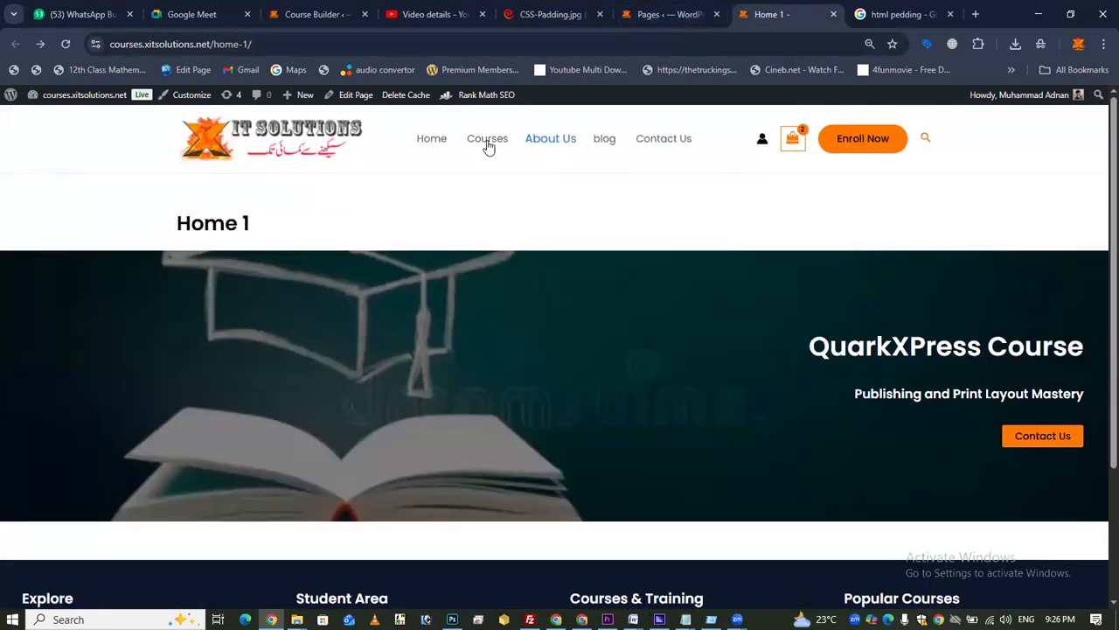
left_click(353, 95)
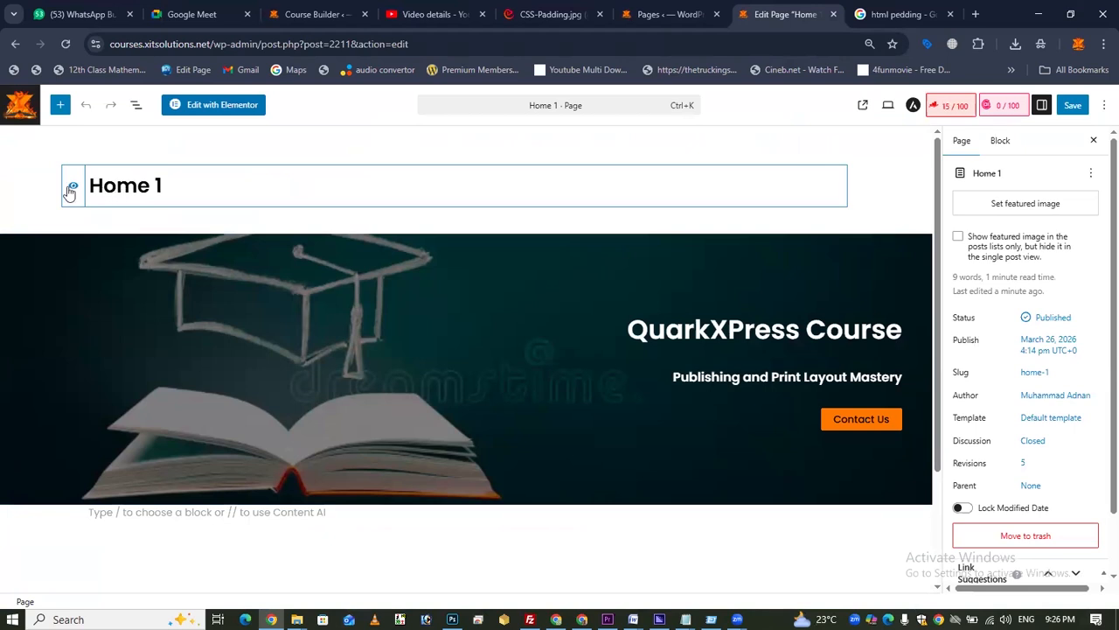
Hide the "Home 1" page title, save the page and view it live.
left_click(70, 190)
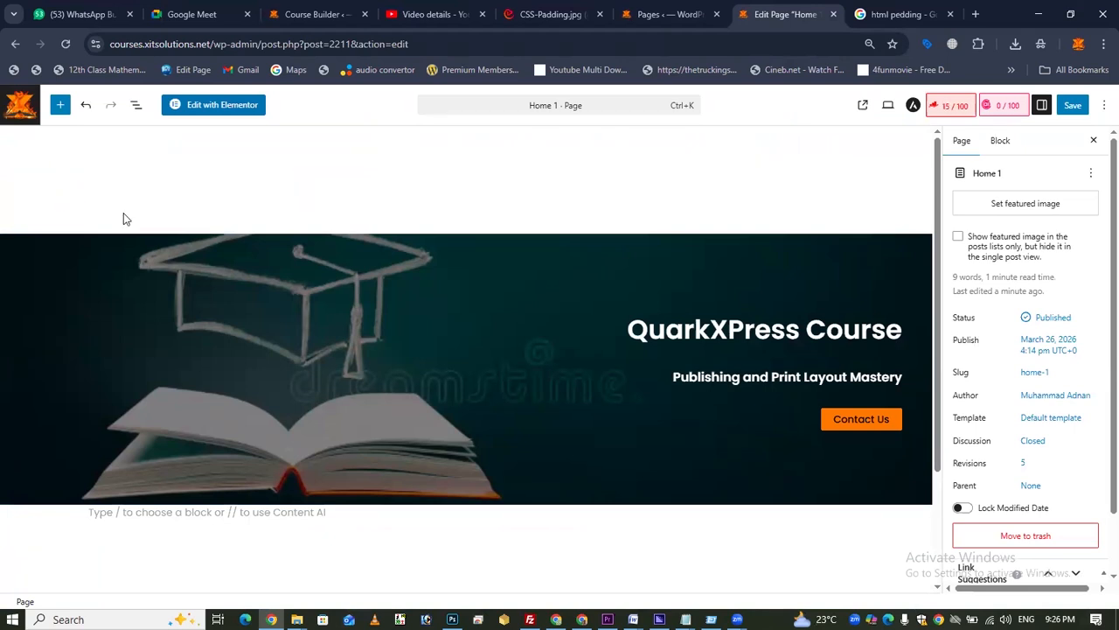
left_click(1073, 105)
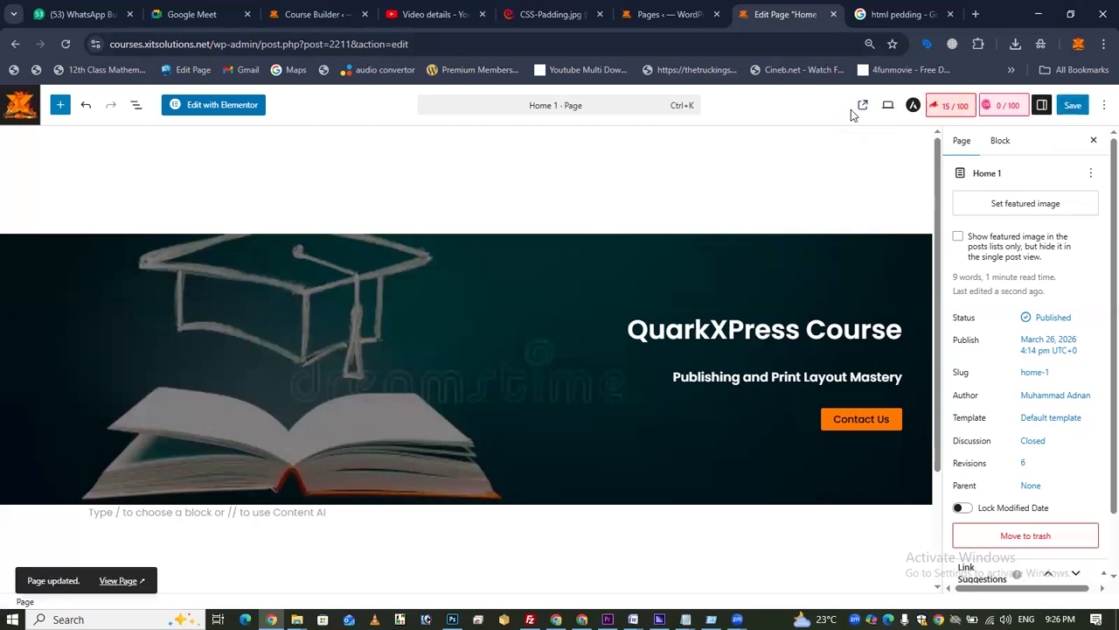
left_click(861, 106)
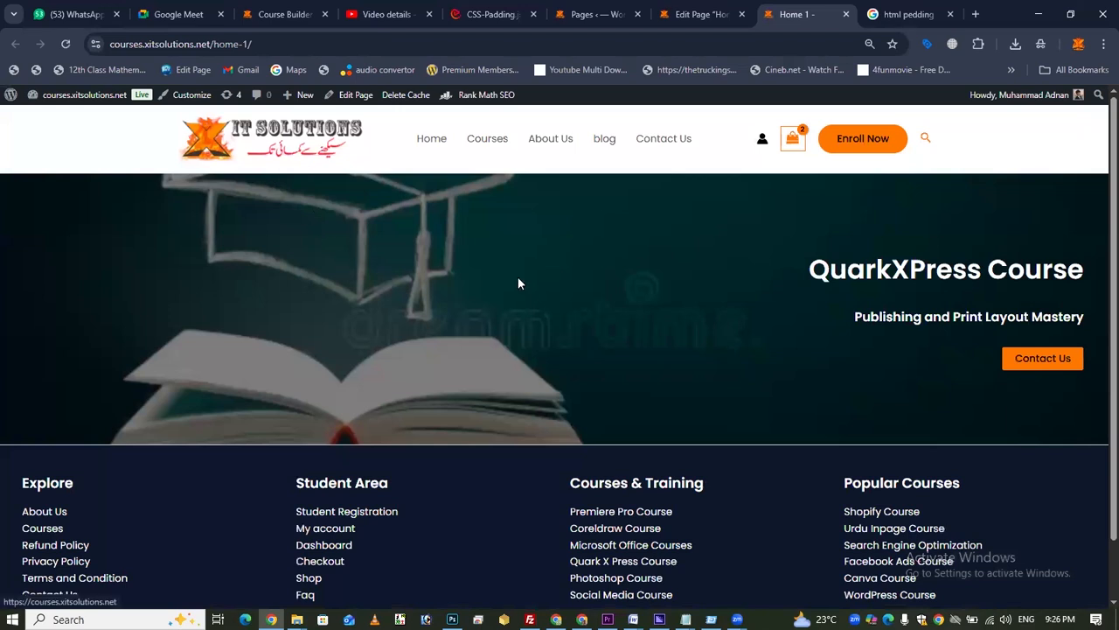
Return to the page editor and open the full block library from the empty paragraph below the Cover.
left_click(684, 19)
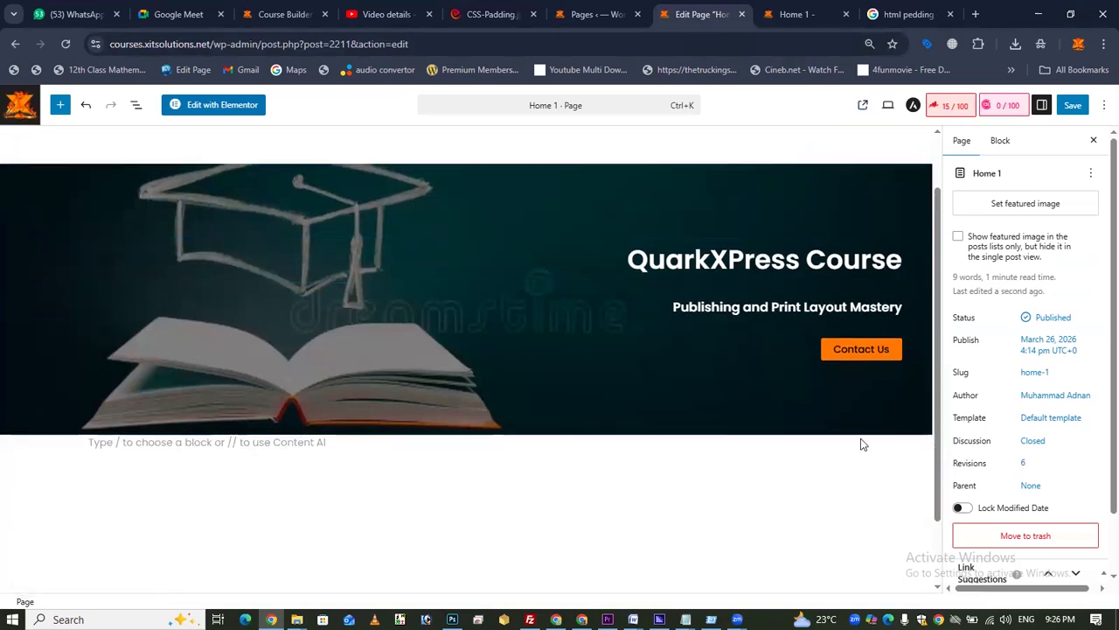
left_click(425, 443)
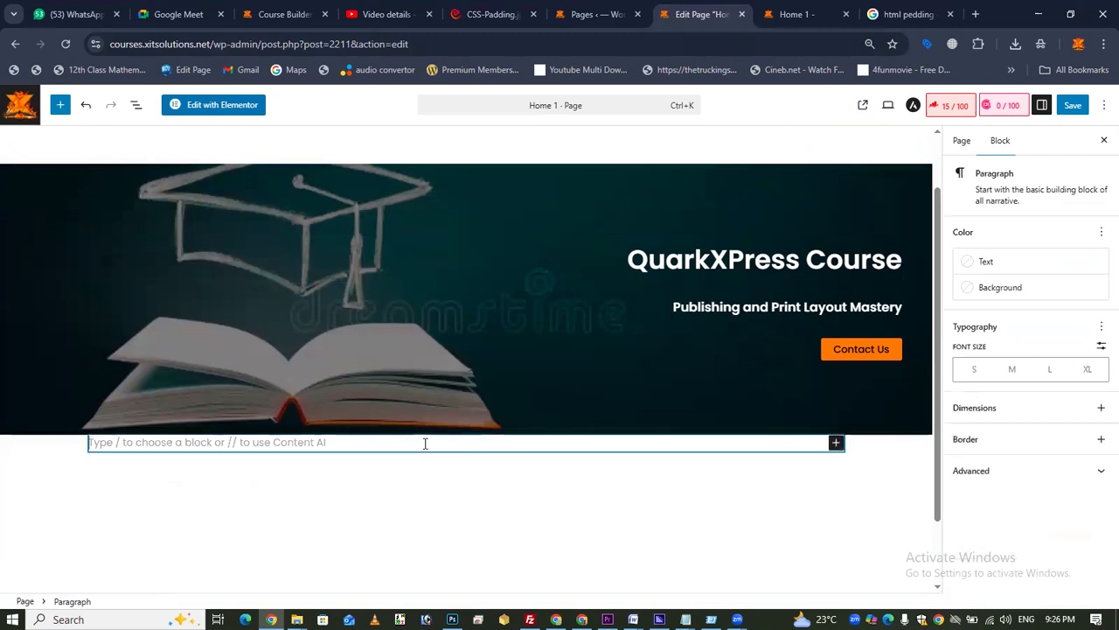
left_click(836, 444)
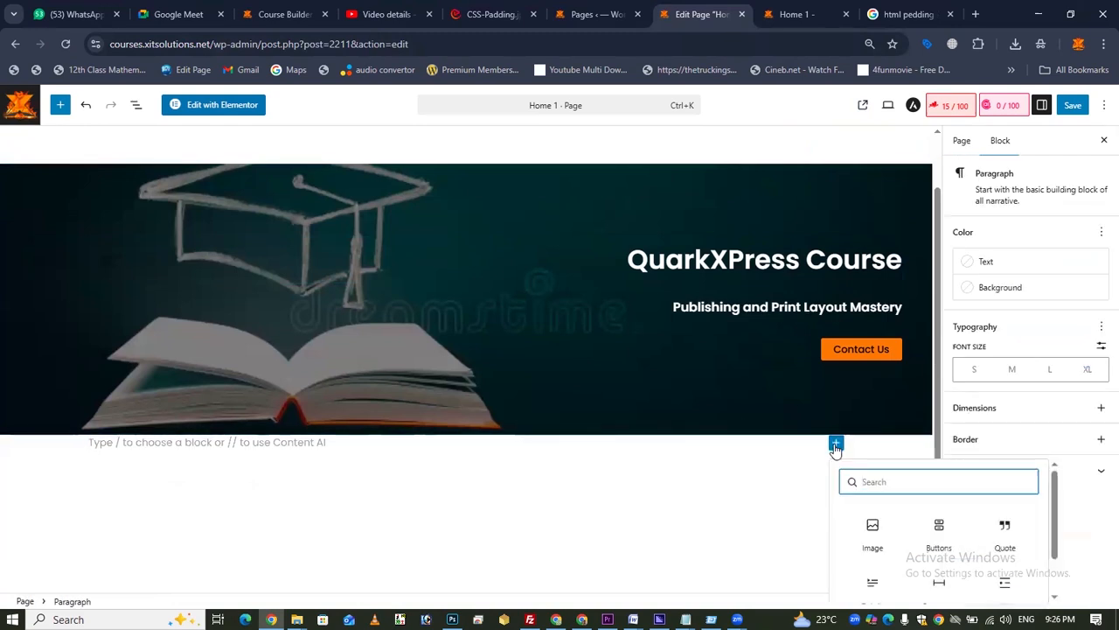
scroll(887, 499, "down", 1)
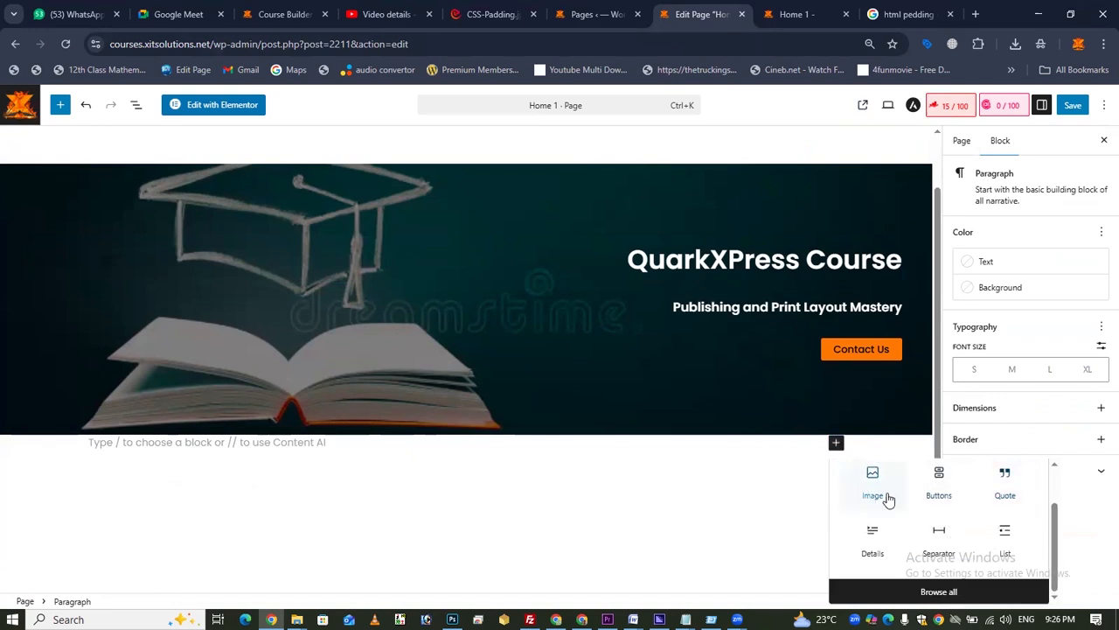
left_click(929, 602)
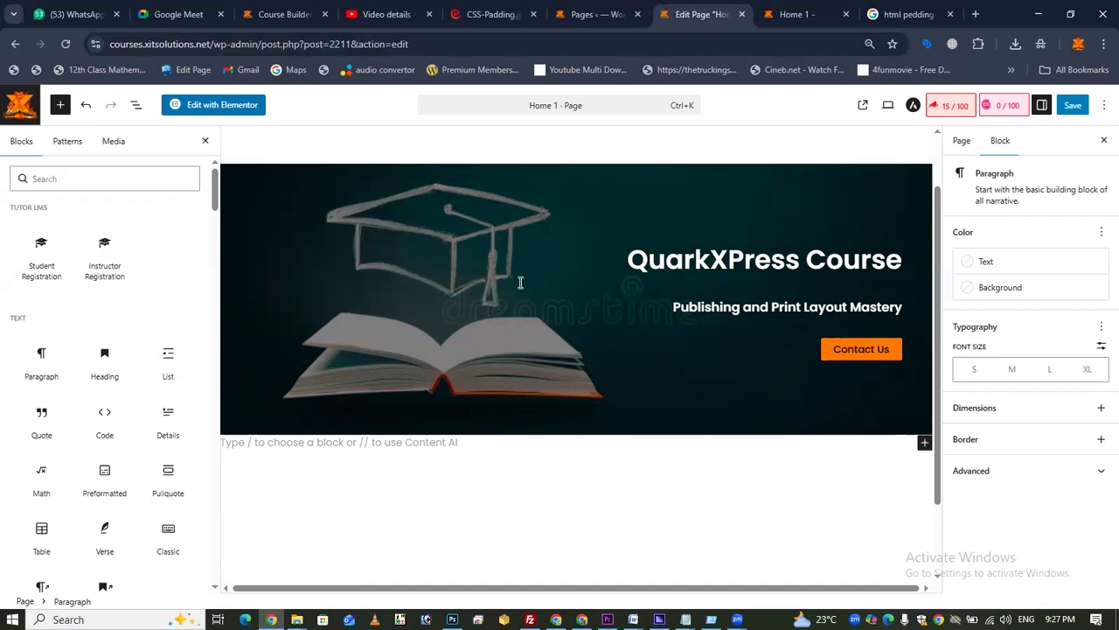
Switch to the Quark X Press Course document in Word, try bullets on the "Skills Covered" list and remove them.
key("alt+Tab")
left_click(349, 212)
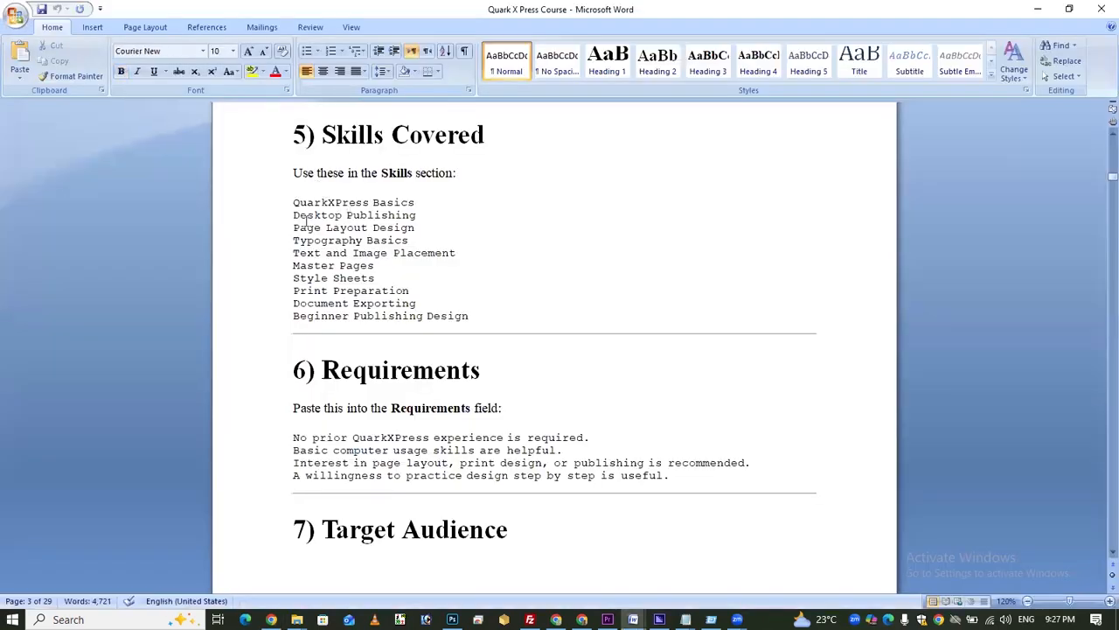
left_click_drag(291, 202, 481, 315)
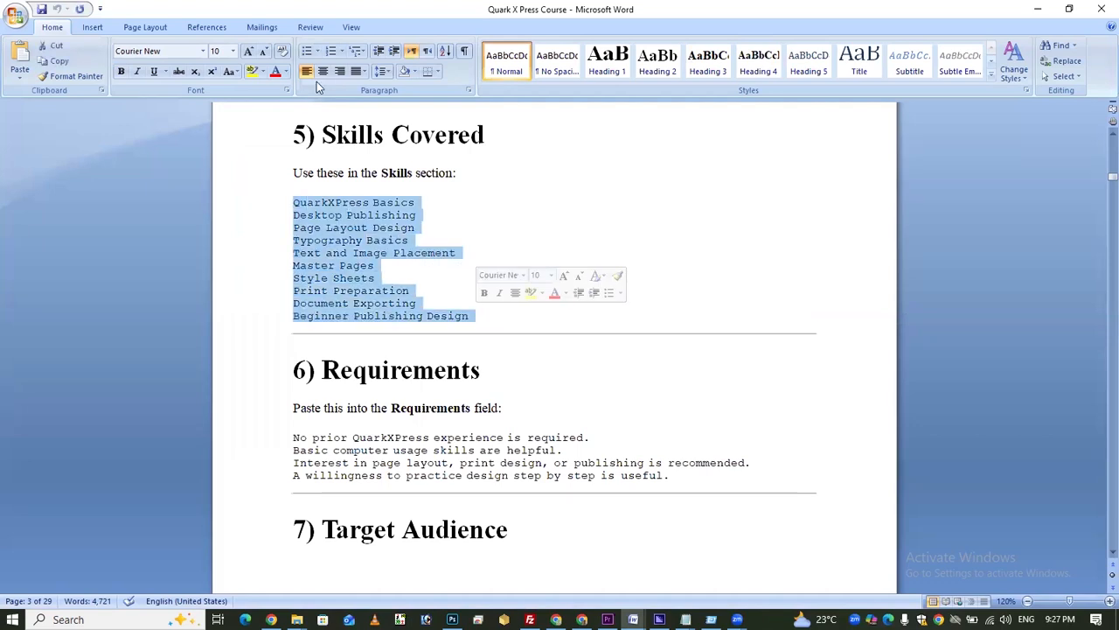
left_click(306, 51)
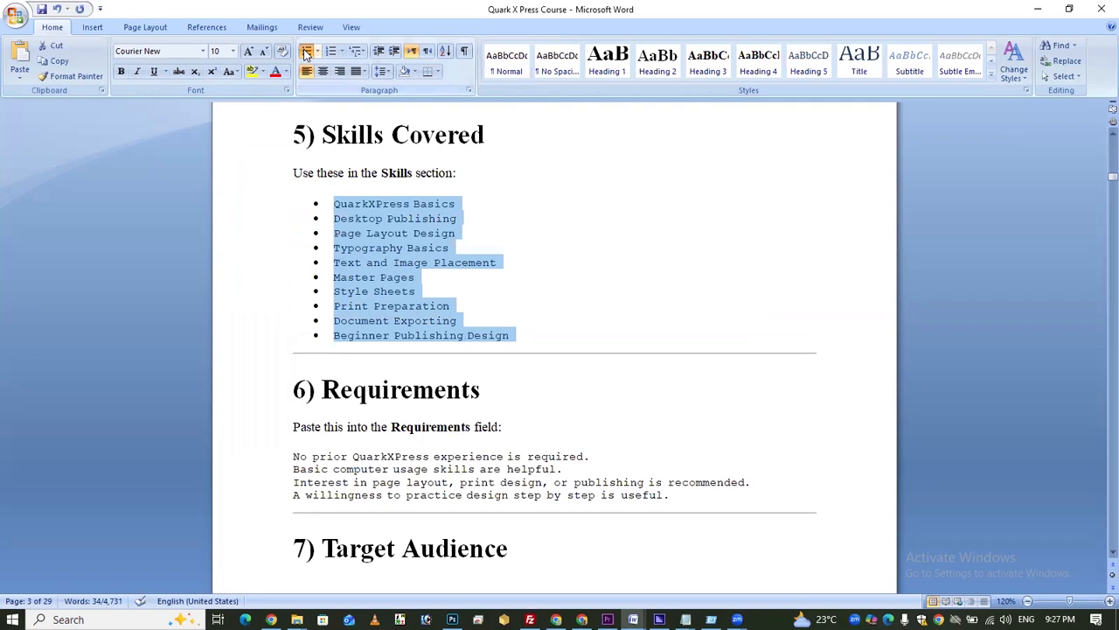
left_click(306, 51)
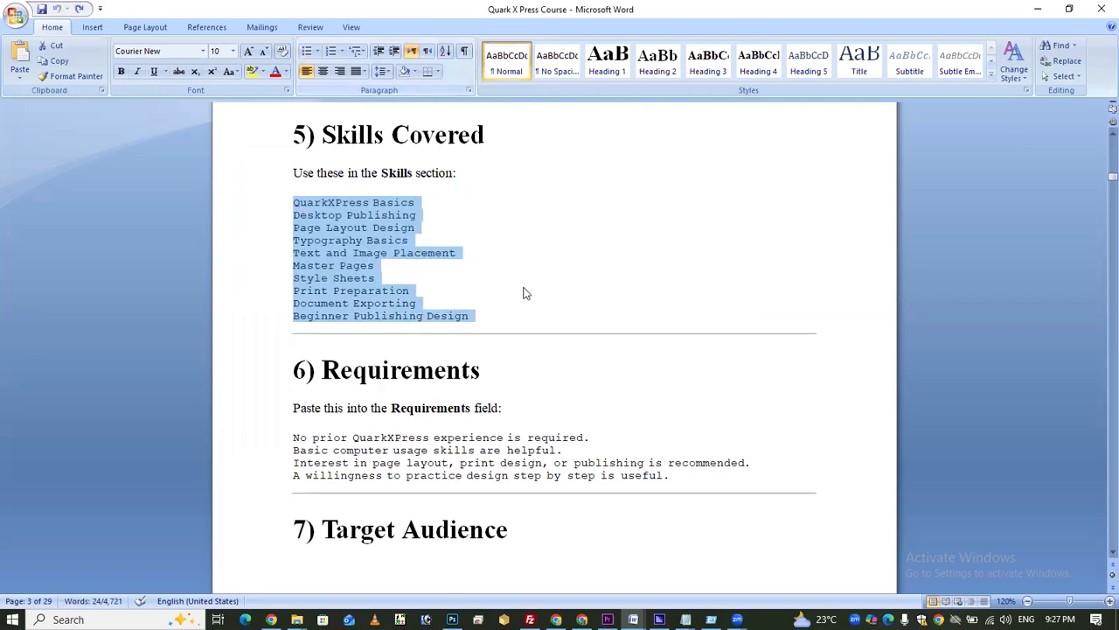
Return to the editor and replace the "Skills Covered" paragraph below the Cover with a Heading block containing the same text.
key("alt+Tab")
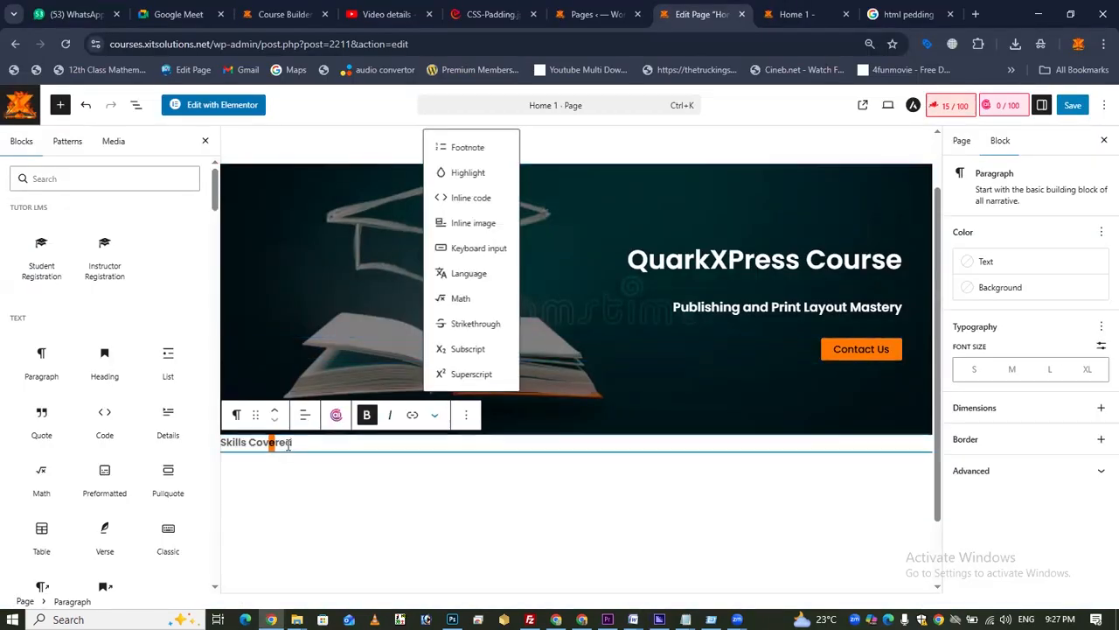
triple_click(288, 444)
key("ctrl+c")
key("BackSpace")
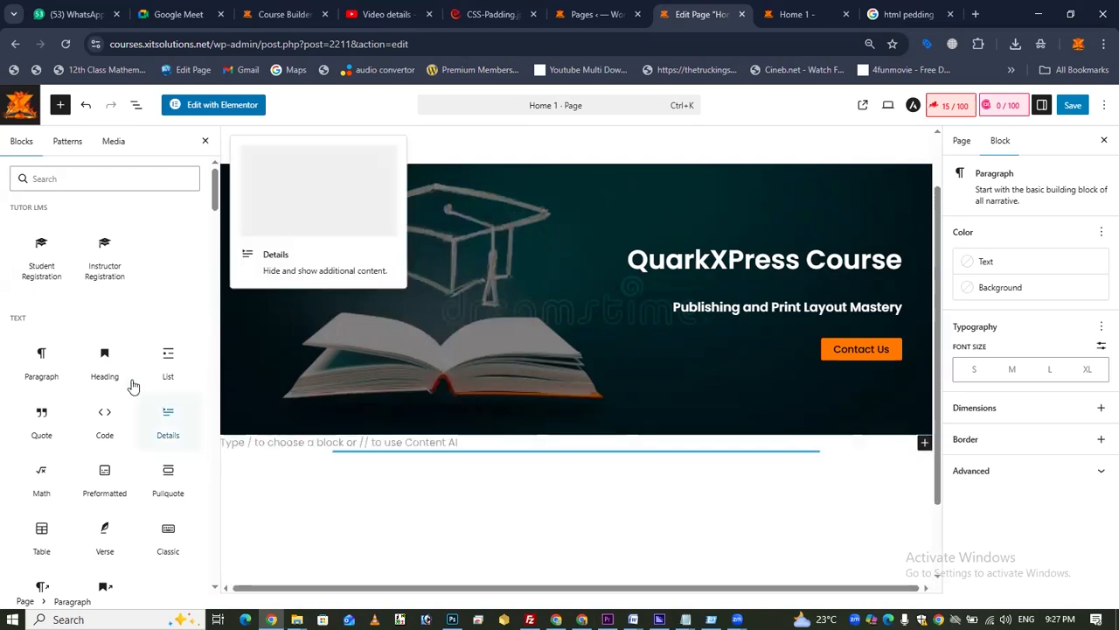
left_click_drag(104, 363, 306, 445)
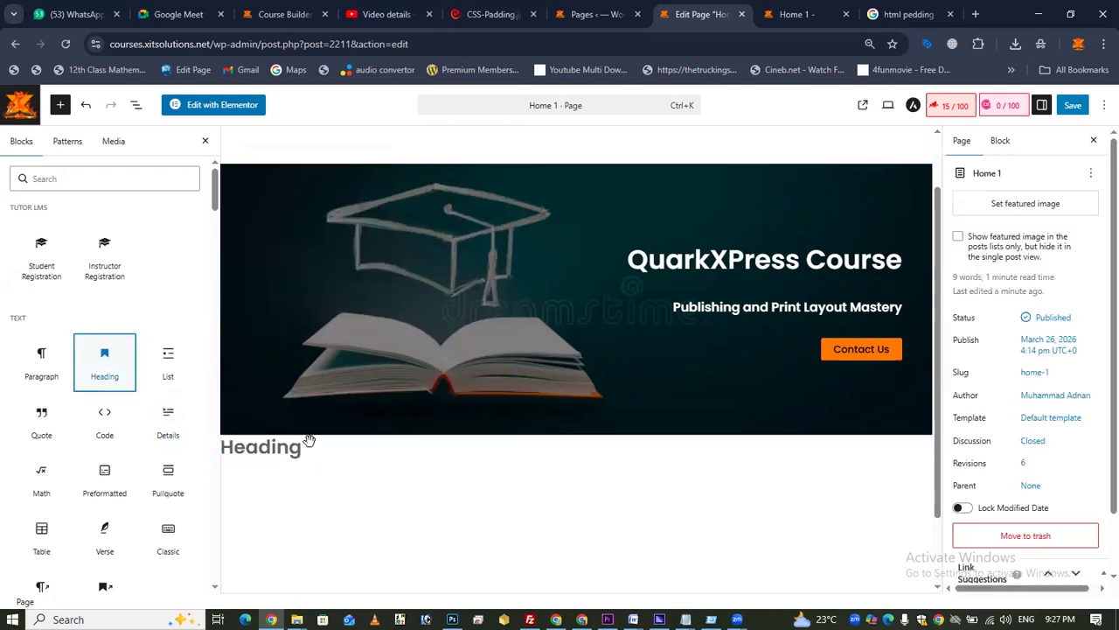
left_click(249, 450)
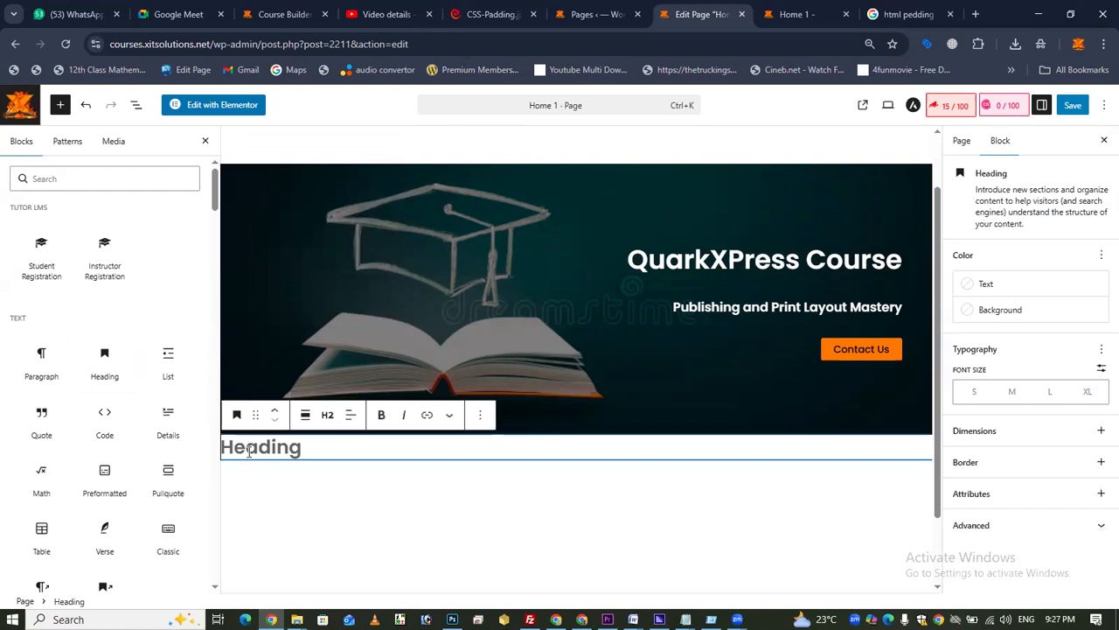
key("ctrl+v")
Try different heading levels on "Skills Covered" and set it to Heading 1.
left_click(328, 414)
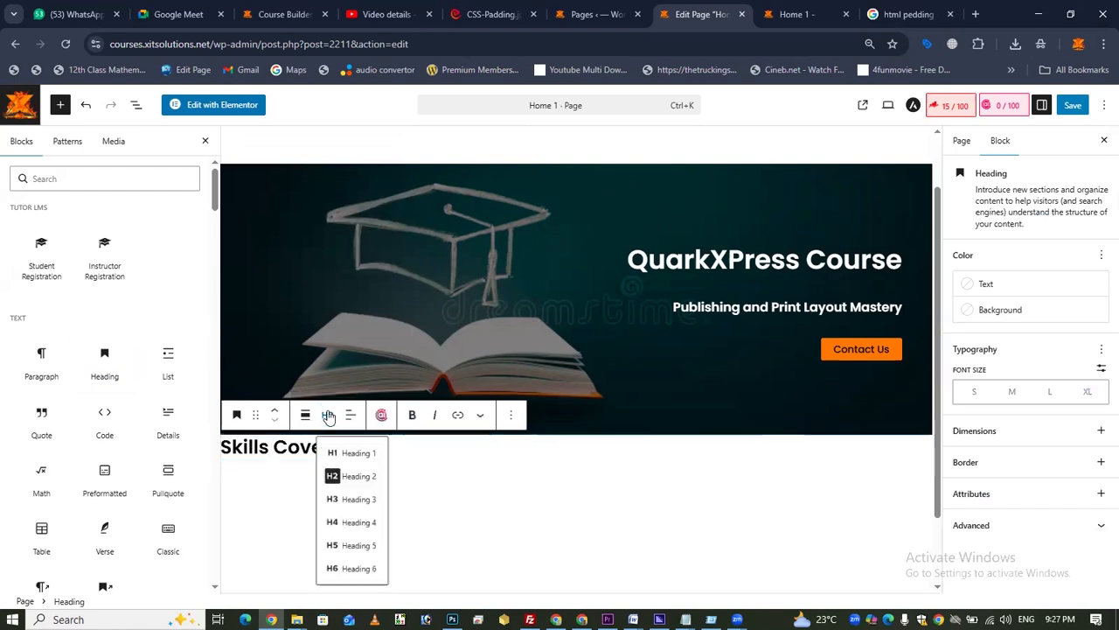
left_click(335, 455)
left_click(328, 414)
left_click(339, 504)
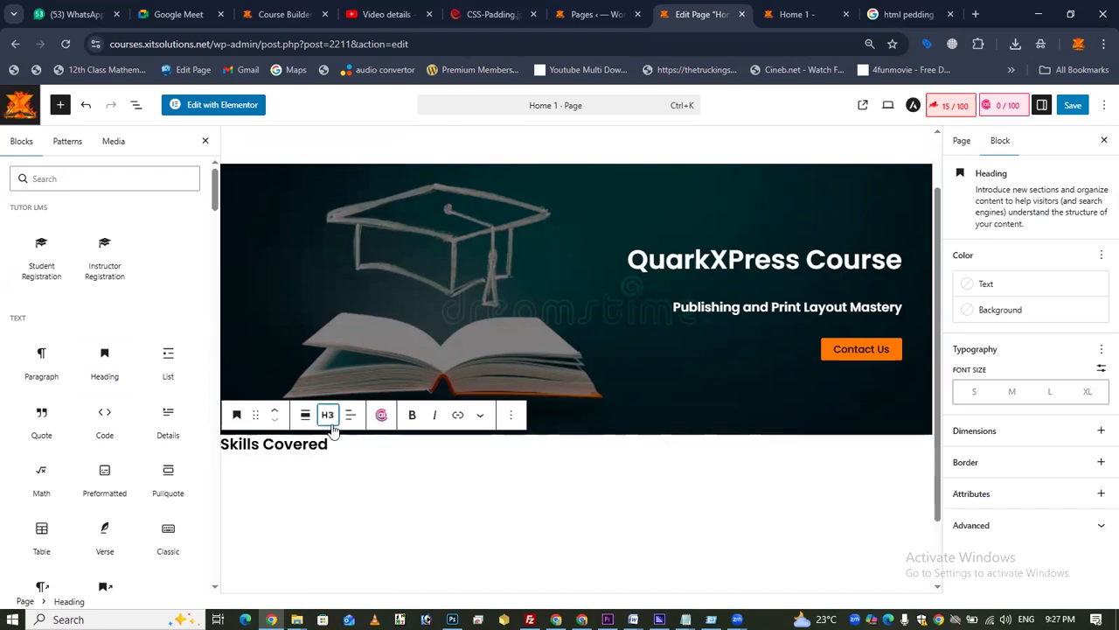
left_click(328, 415)
left_click(333, 481)
left_click(328, 415)
left_click(349, 456)
left_click(387, 455)
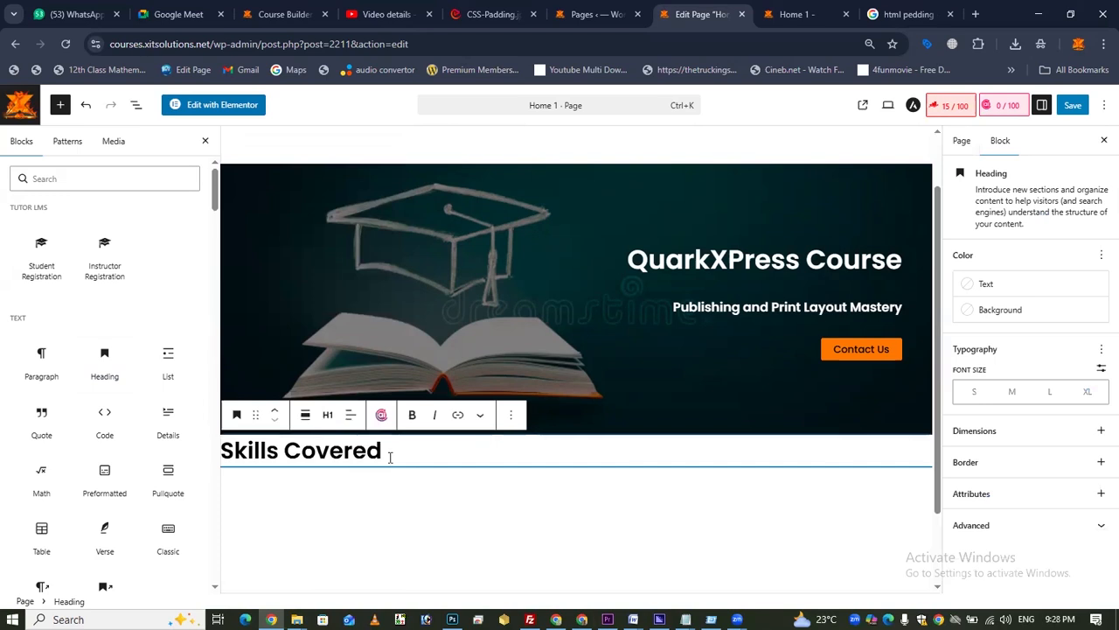
Add a Paragraph block below the "Skills Covered" heading and select the skills list in the Word document.
left_click_drag(27, 351, 376, 472)
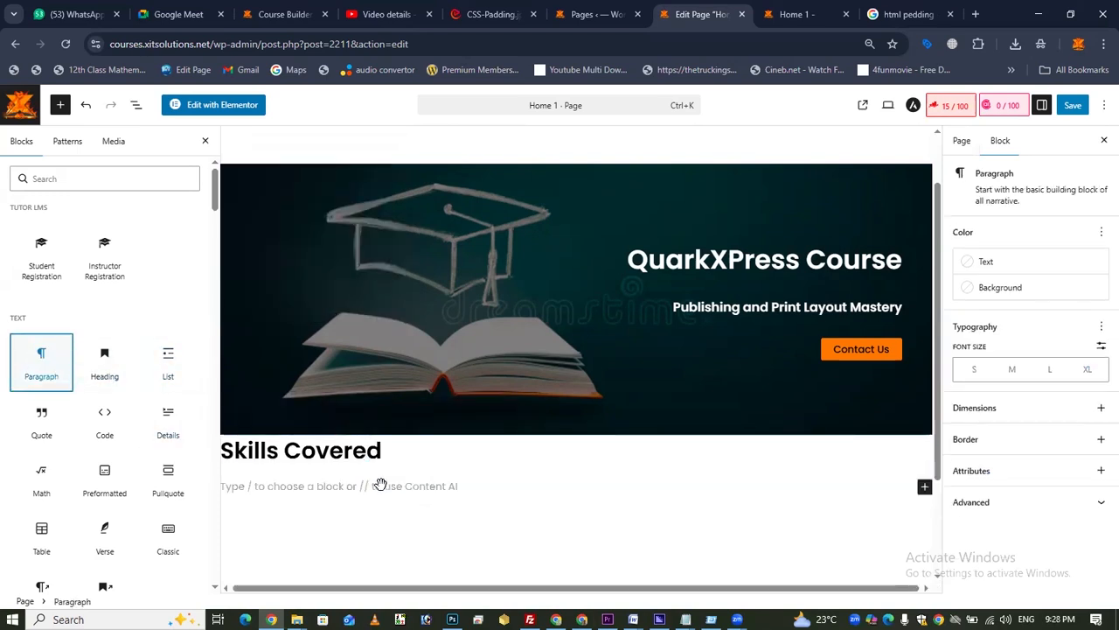
key("alt+Tab")
left_click_drag(506, 313, 297, 210)
key("alt+Tab")
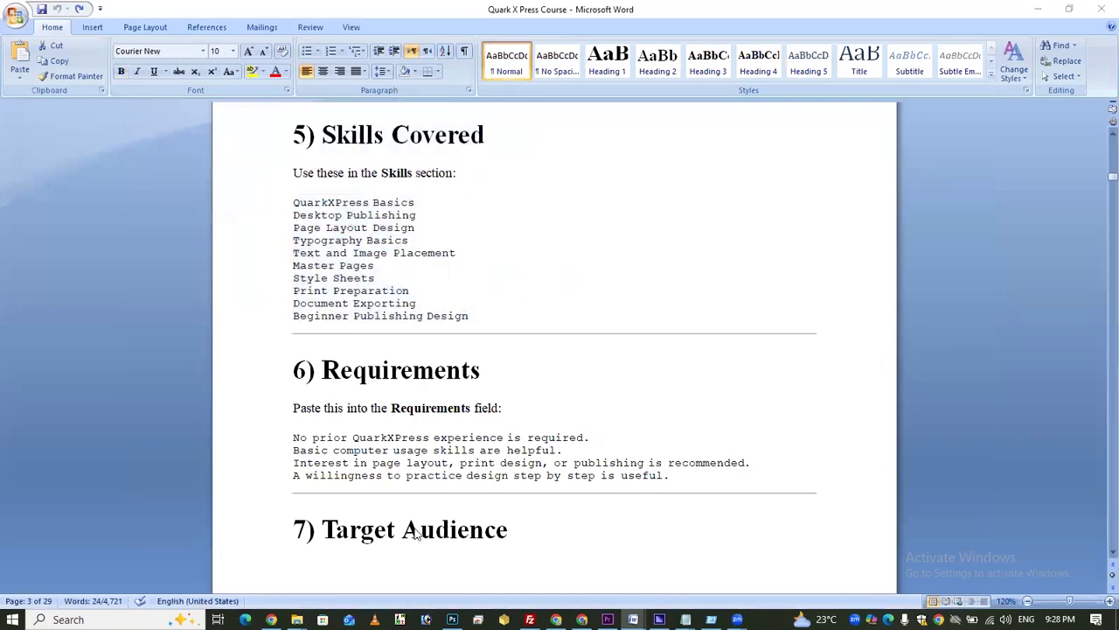
left_click(343, 487)
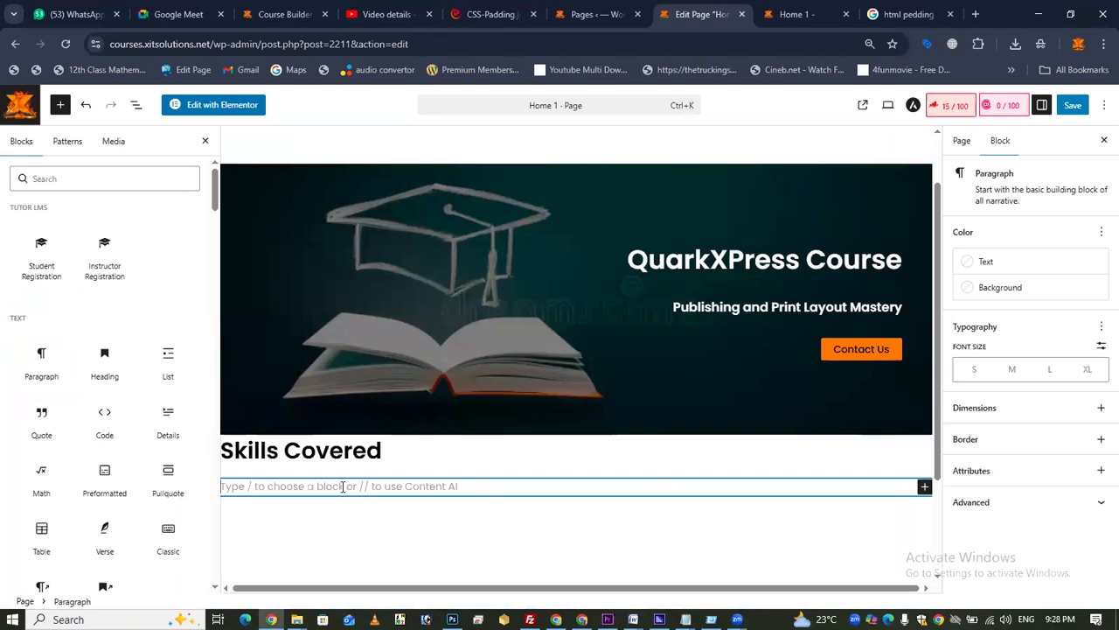
Copy all the lines listed under "What You'll Learn" in the Word document.
key("alt+Tab")
scroll(555, 433, "down", 2)
scroll(560, 420, "up", 6)
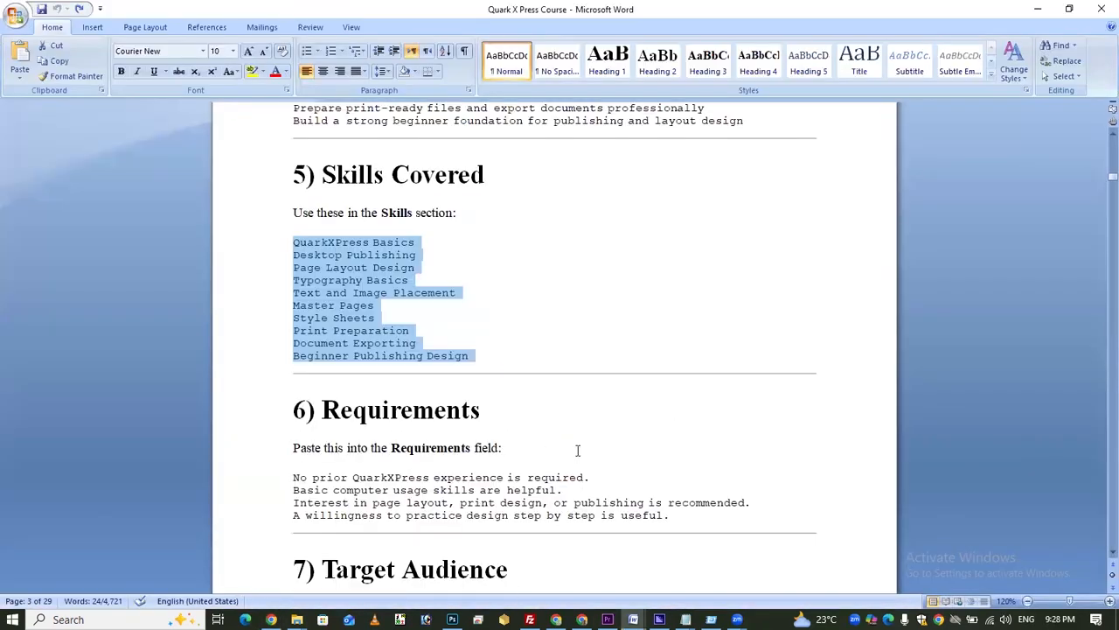
left_click_drag(574, 243, 691, 225)
left_click(435, 254)
left_click_drag(294, 191, 759, 281)
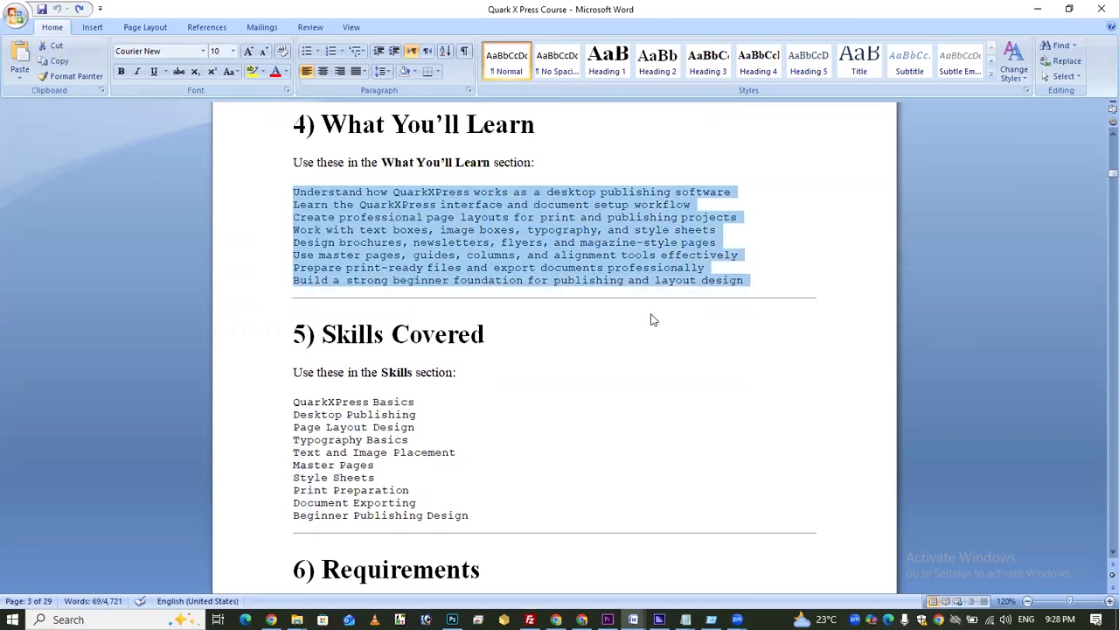
Return to the editor and paste the copied "What You'll Learn" lines as paragraphs below the "Skills Covered" heading.
key("alt+Tab")
left_click_drag(39, 359, 402, 329)
left_click(354, 358)
key("ctrl+v")
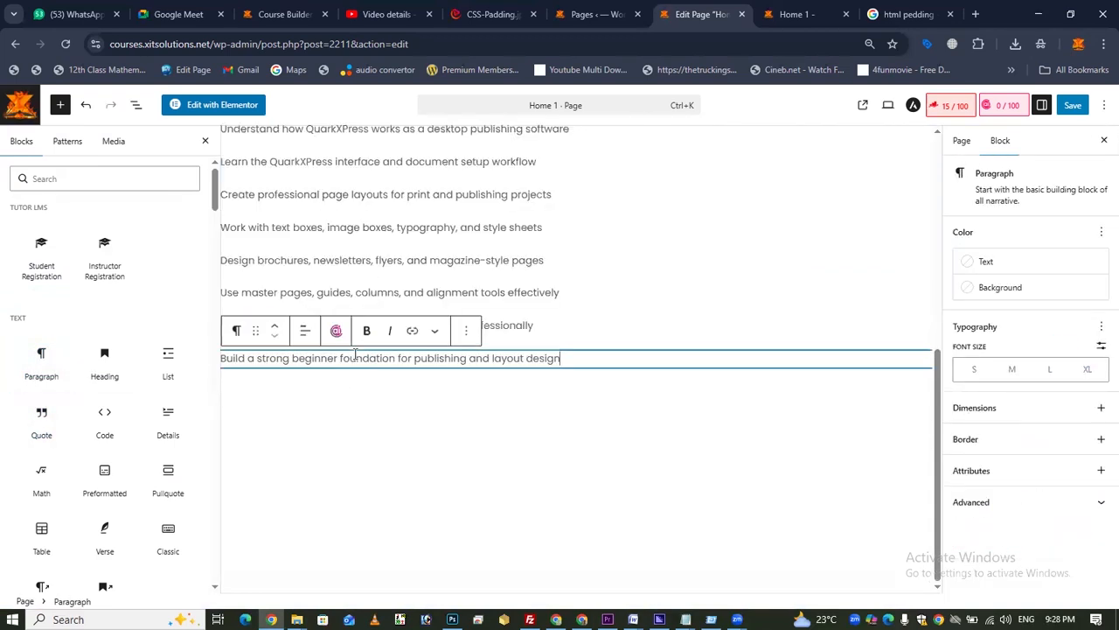
Join the pasted course lines below the "Skills Covered" heading into a single continuous paragraph, keeping spaces between the sentences.
scroll(612, 324, "up", 3)
left_click(594, 335)
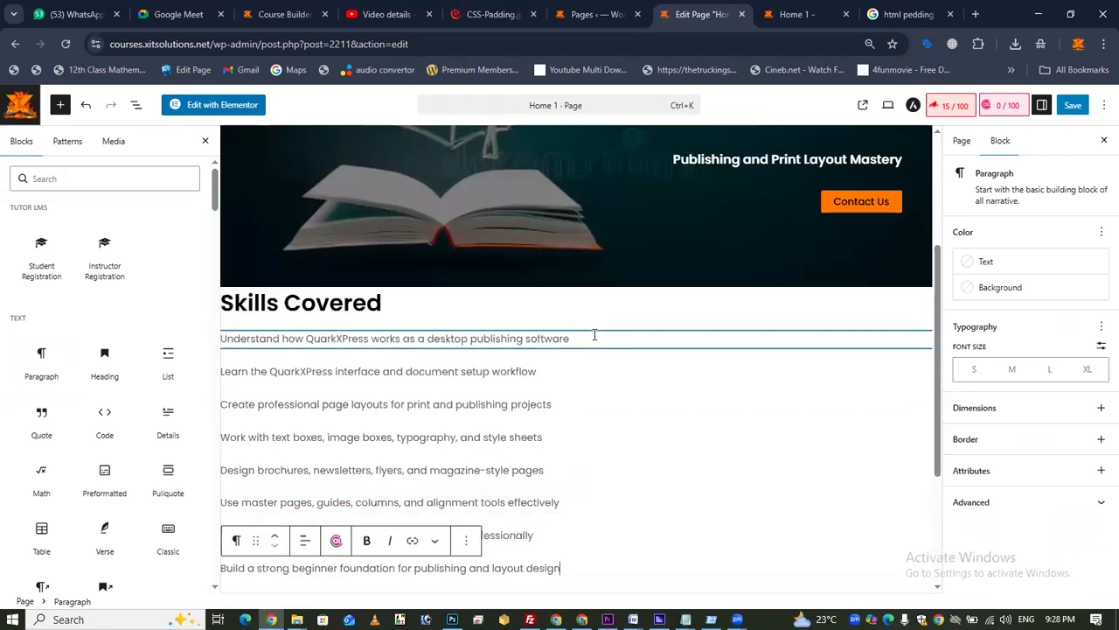
key("Delete")
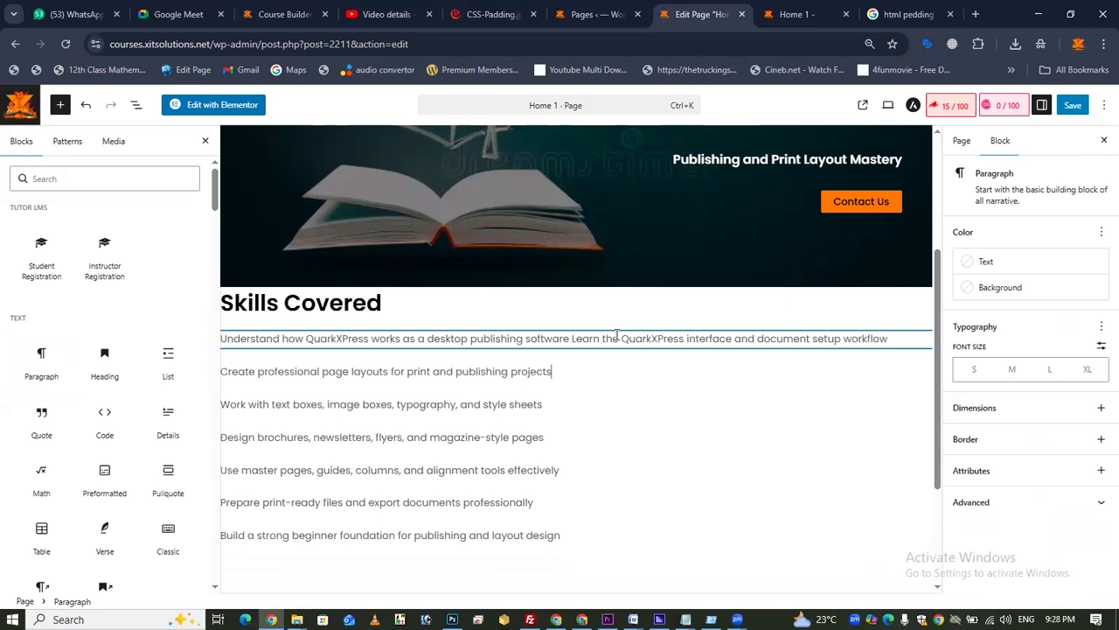
key("Delete")
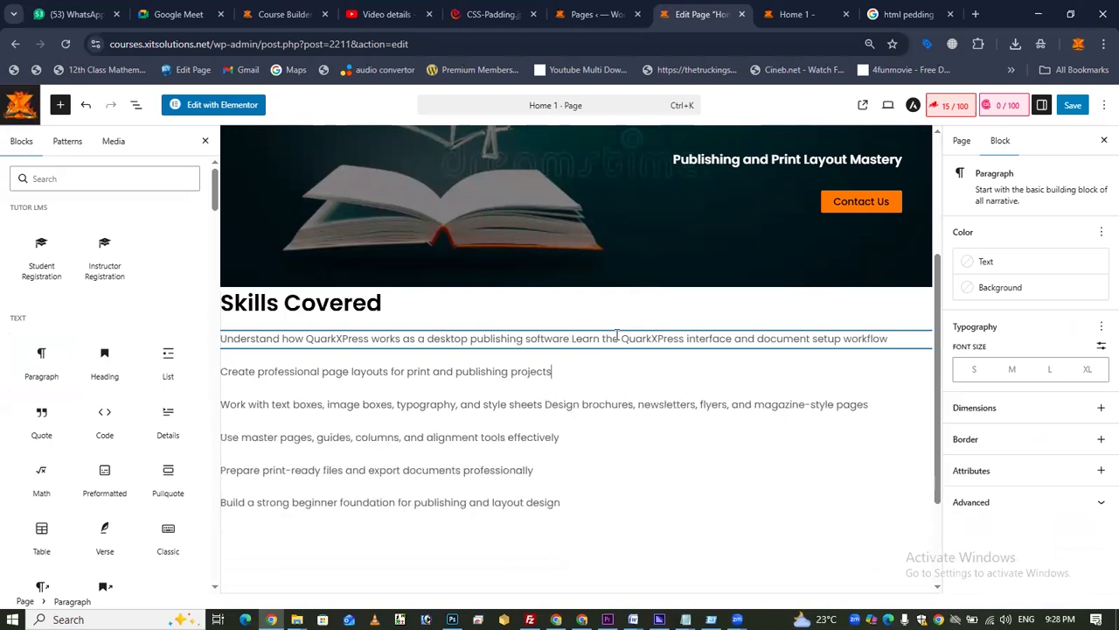
key("Delete")
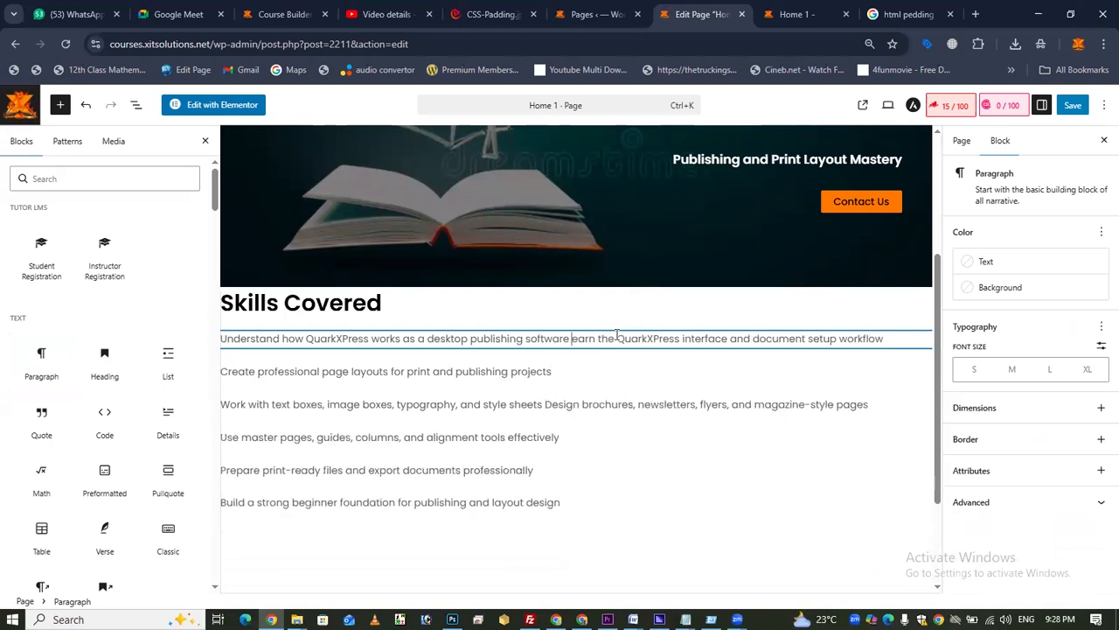
key("ctrl+z")
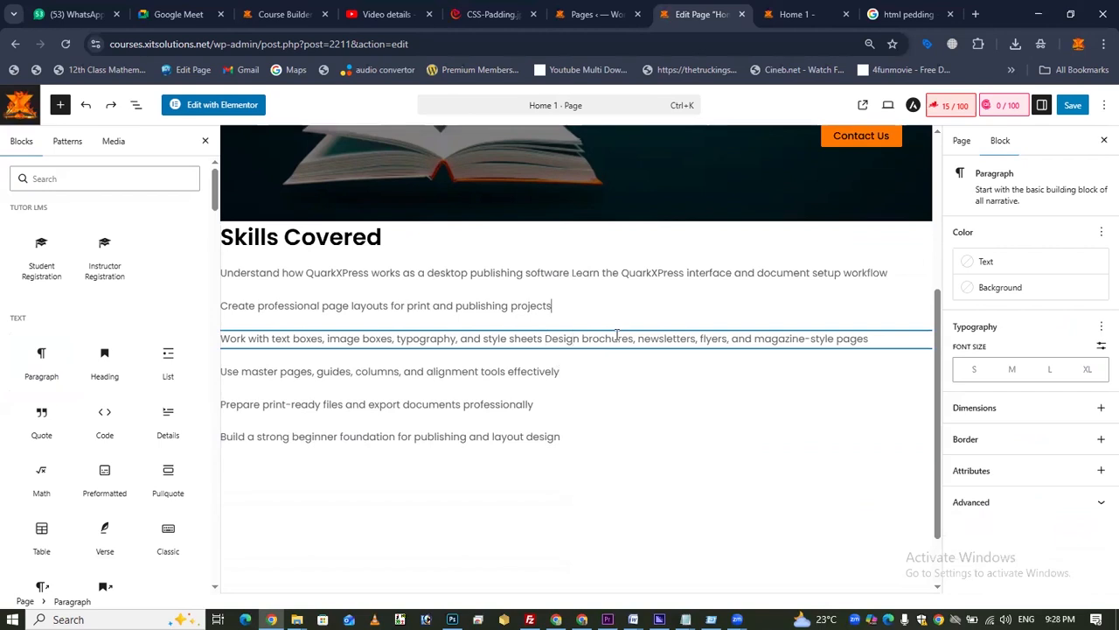
key("Delete")
key("Delete")
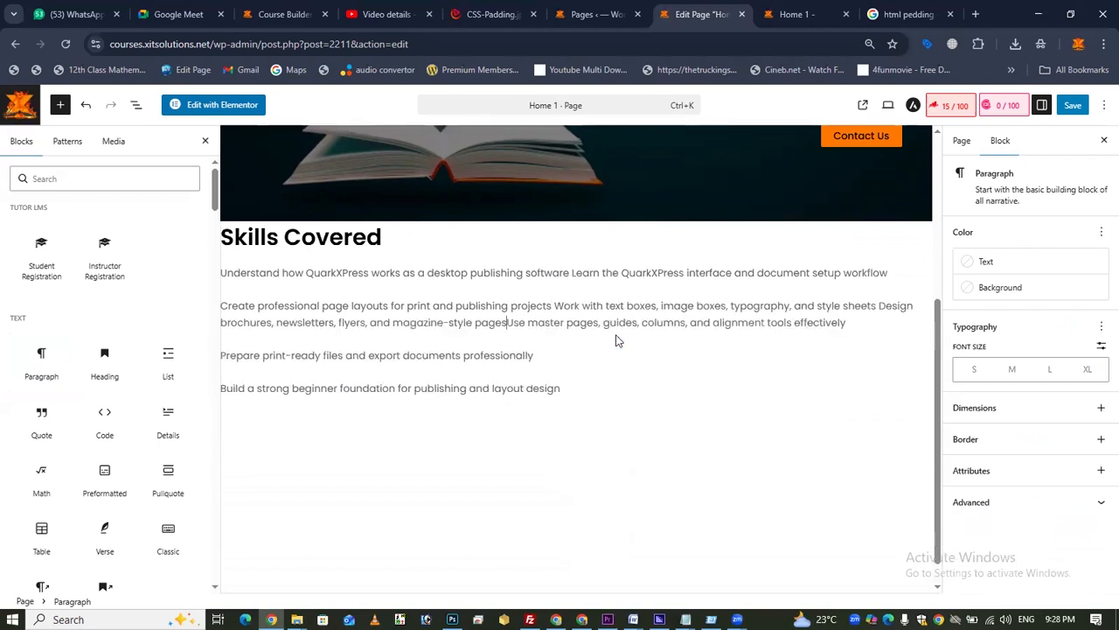
left_click(534, 355)
key("Delete")
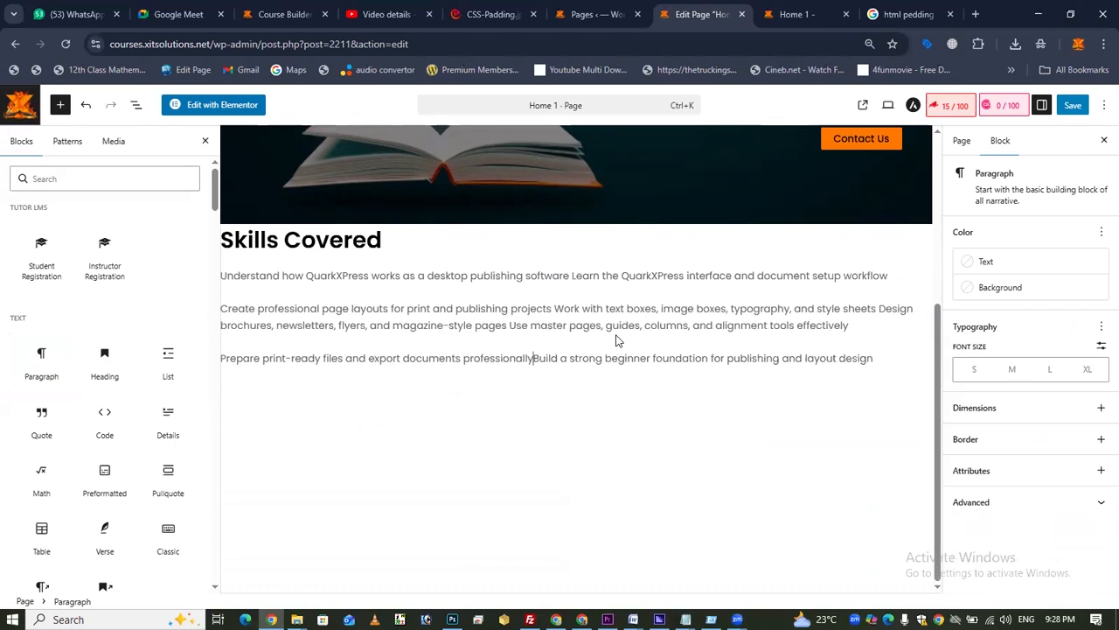
left_click(833, 323)
key("Delete")
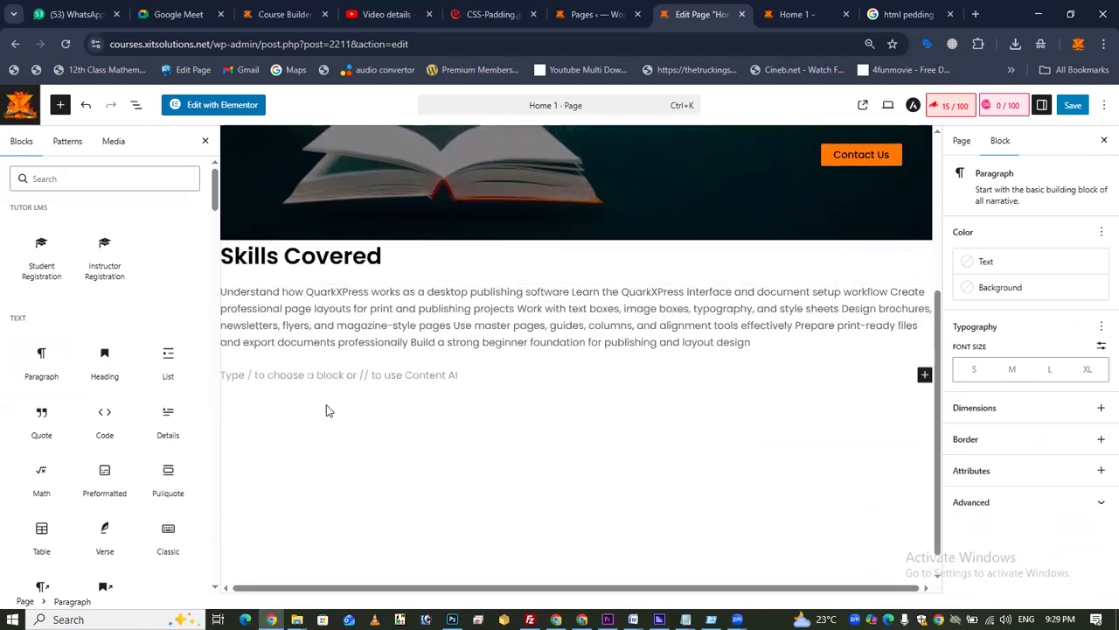
Add a List block below the course paragraph and copy the skills from "QuarkXPress Basics" to "Document Exporting" in the Word document.
left_click_drag(166, 359, 315, 374)
key("alt+Tab")
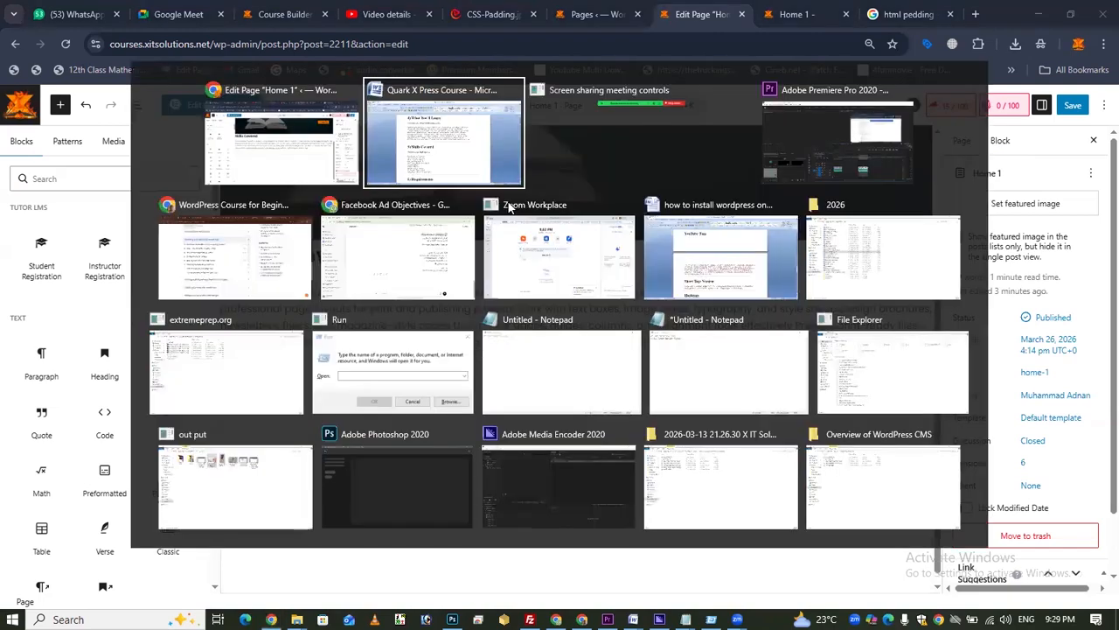
left_click_drag(494, 499, 304, 401)
key("ctrl+c")
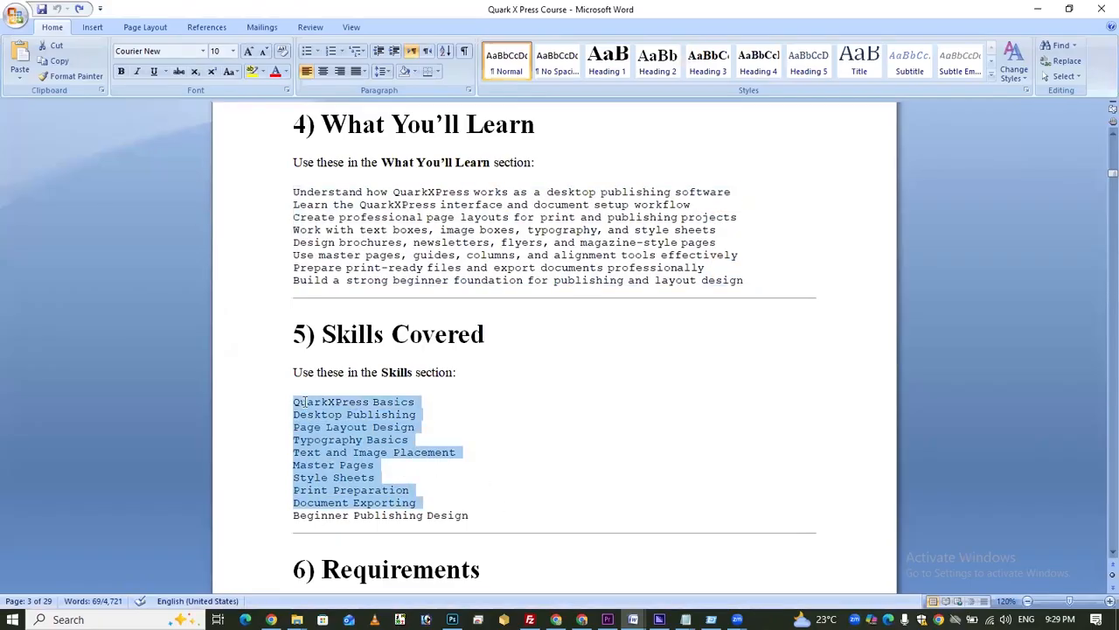
Return to the page editor and paste the copied skills as items of the new List block.
key("alt+Tab")
left_click(269, 383)
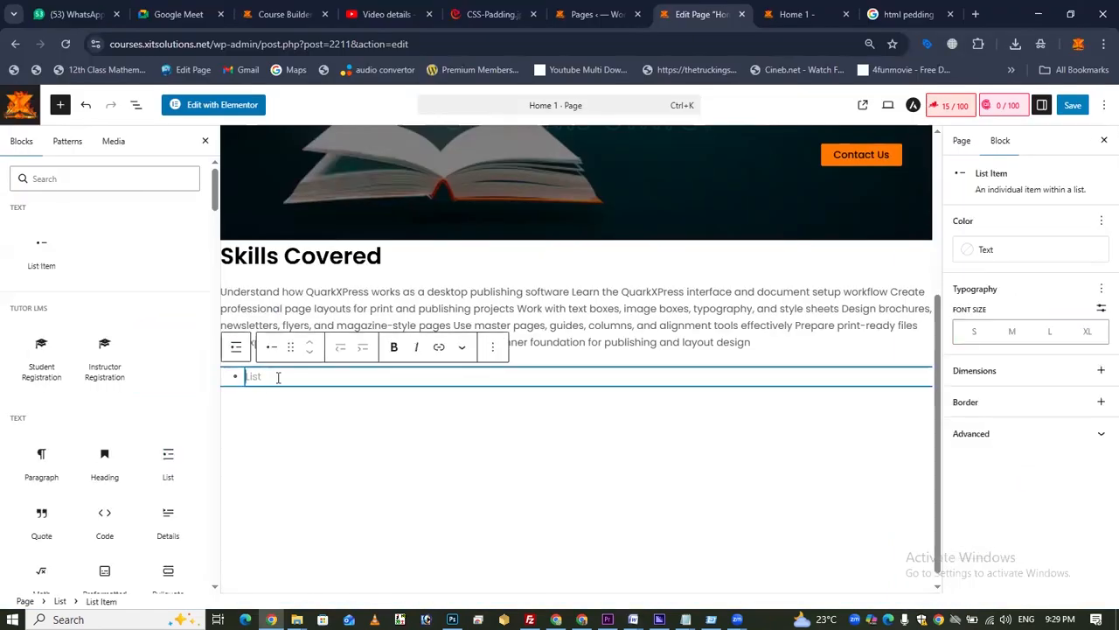
key("ctrl+v")
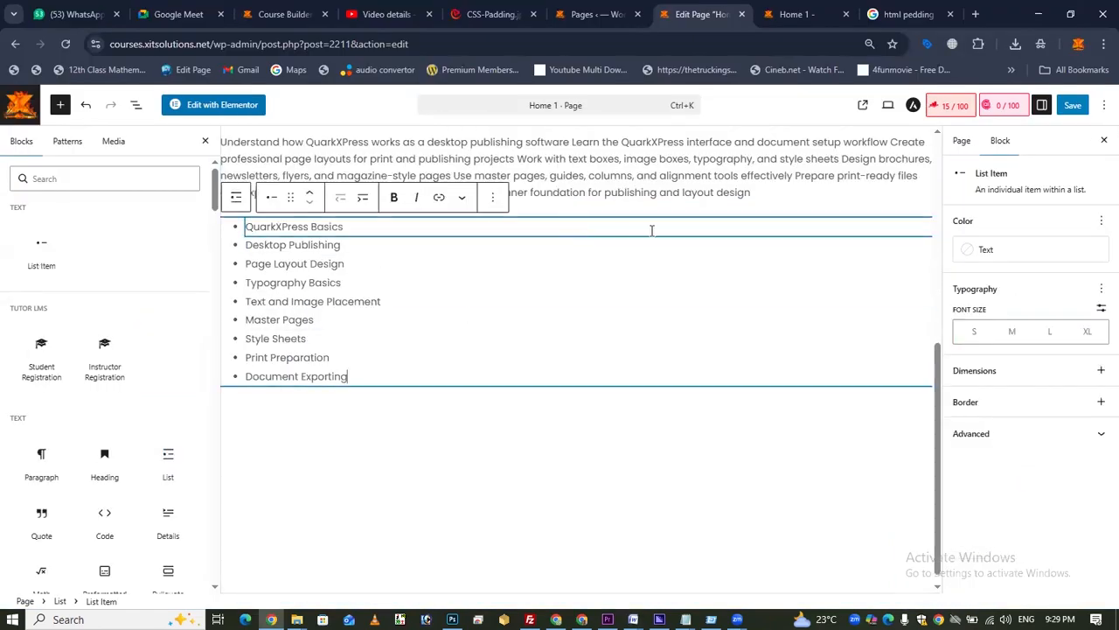
Insert an empty paragraph directly below the bulleted skills list.
scroll(525, 289, "up", 2)
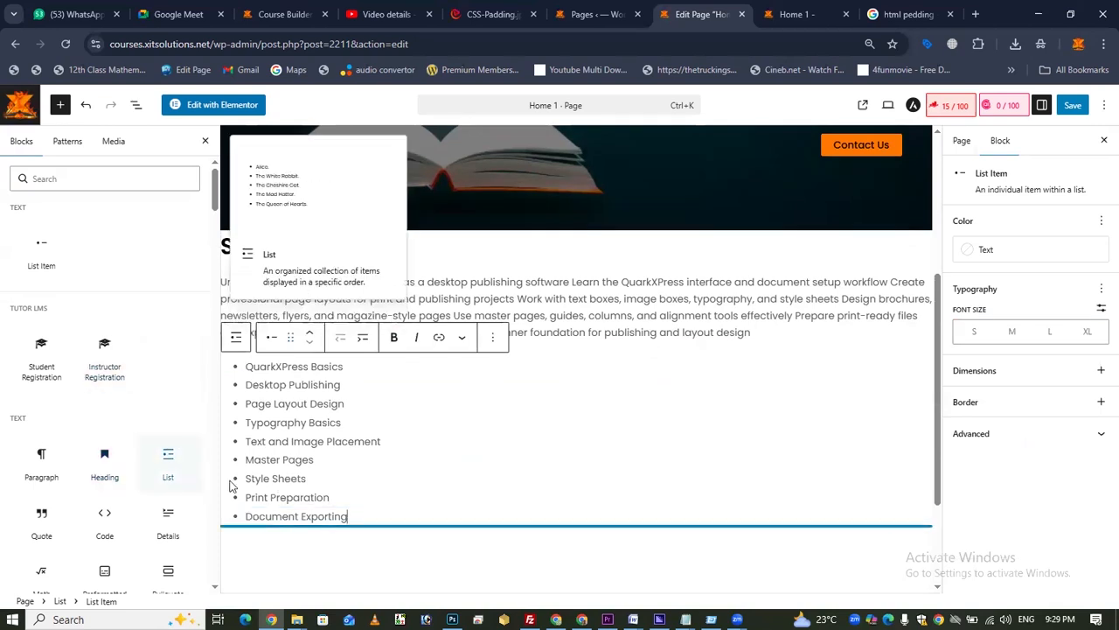
scroll(749, 354, "down", 2)
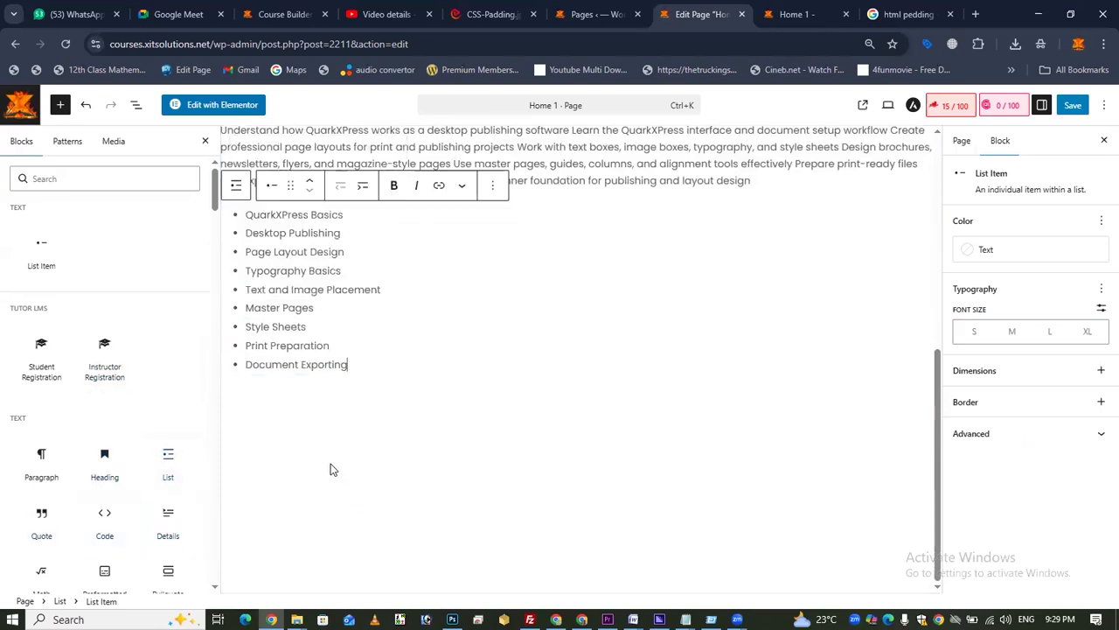
scroll(374, 465, "up", 2)
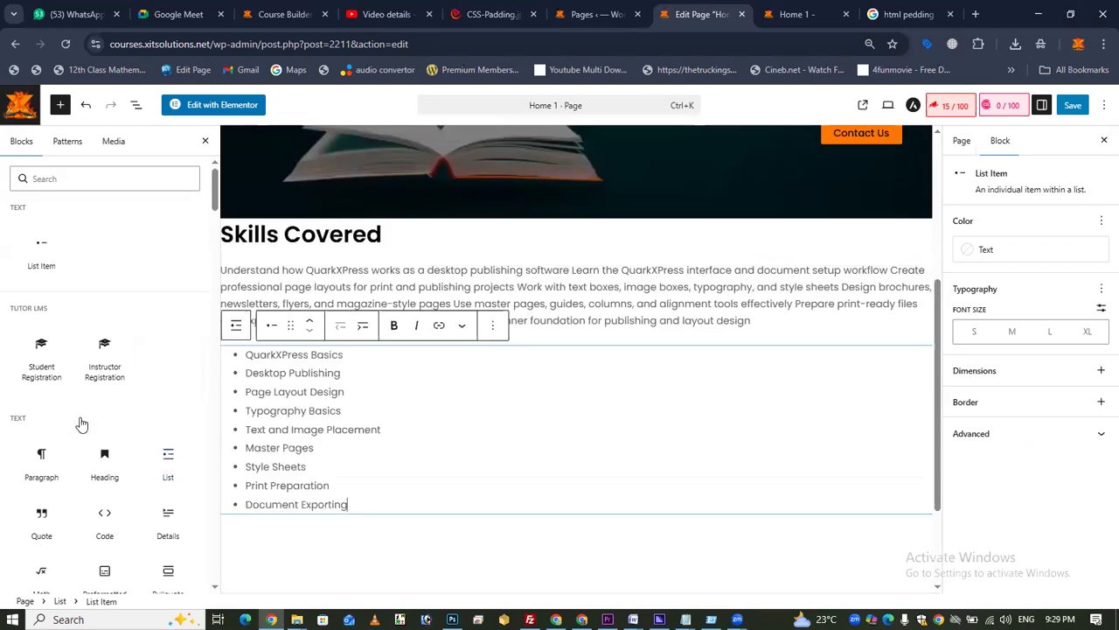
scroll(408, 478, "down", 1)
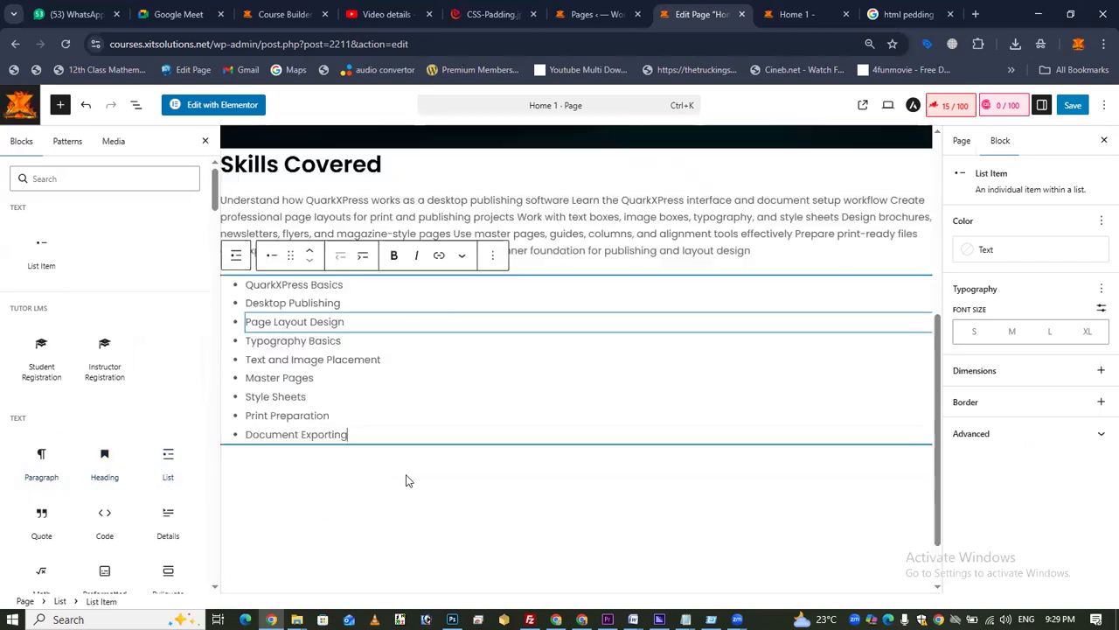
left_click(330, 482)
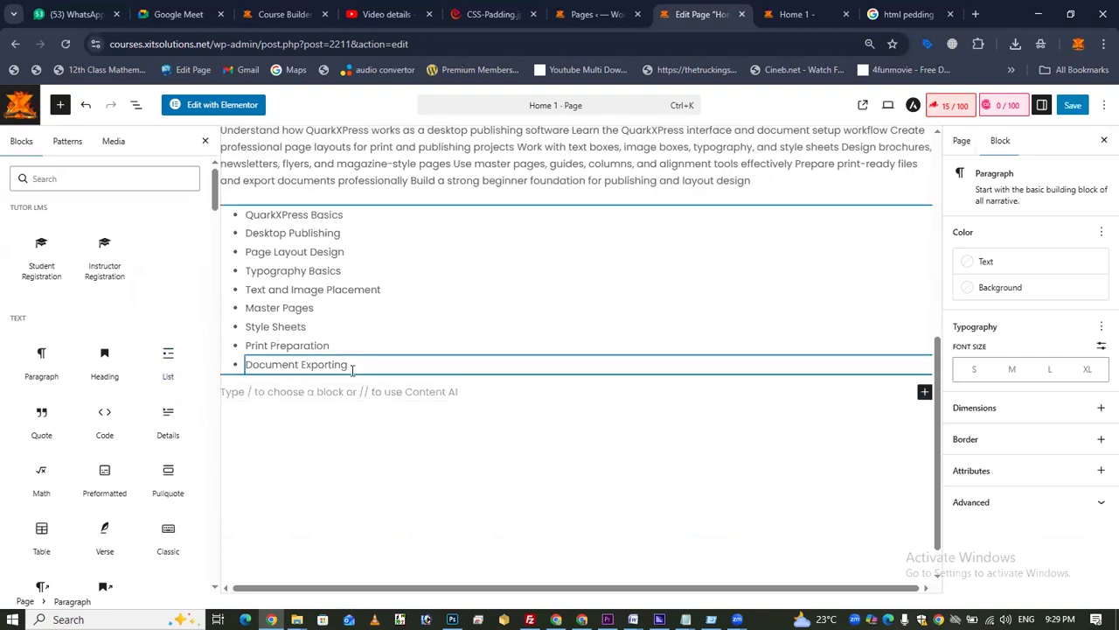
left_click(322, 392)
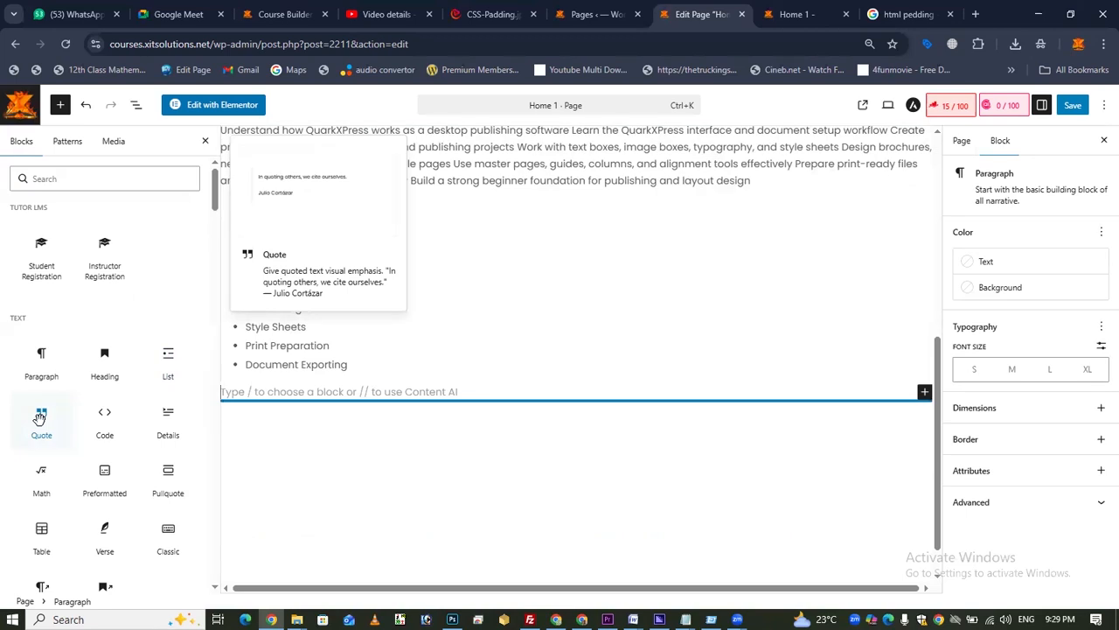
Search Google for "danw" in the "html pedding" browser tab and open the Dawn news website.
left_click(910, 14)
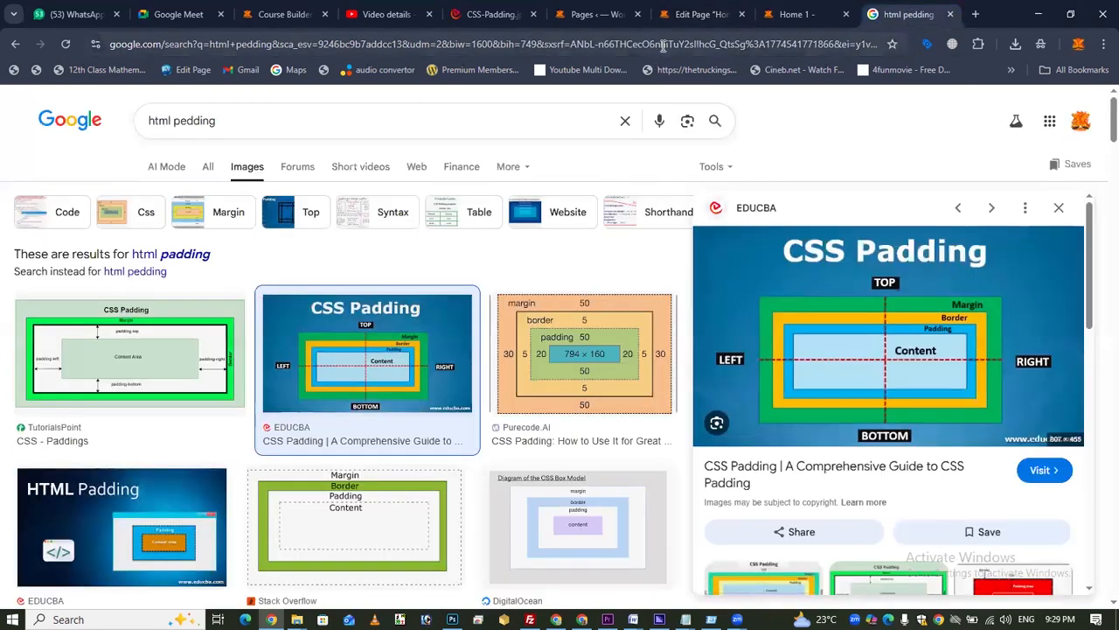
left_click(663, 46)
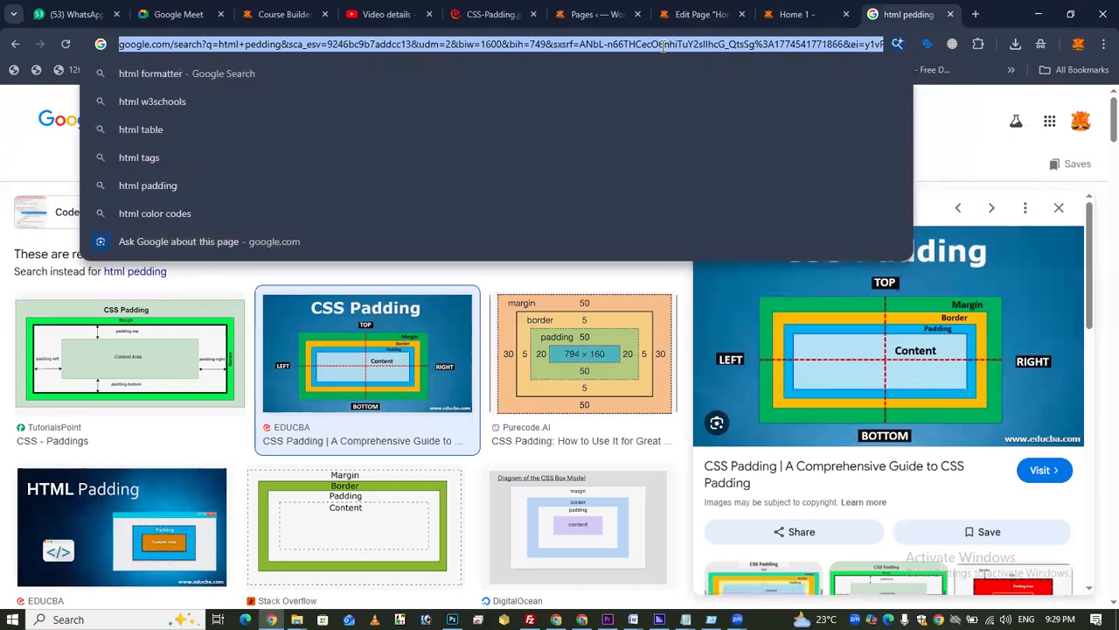
type("danw")
key("Return")
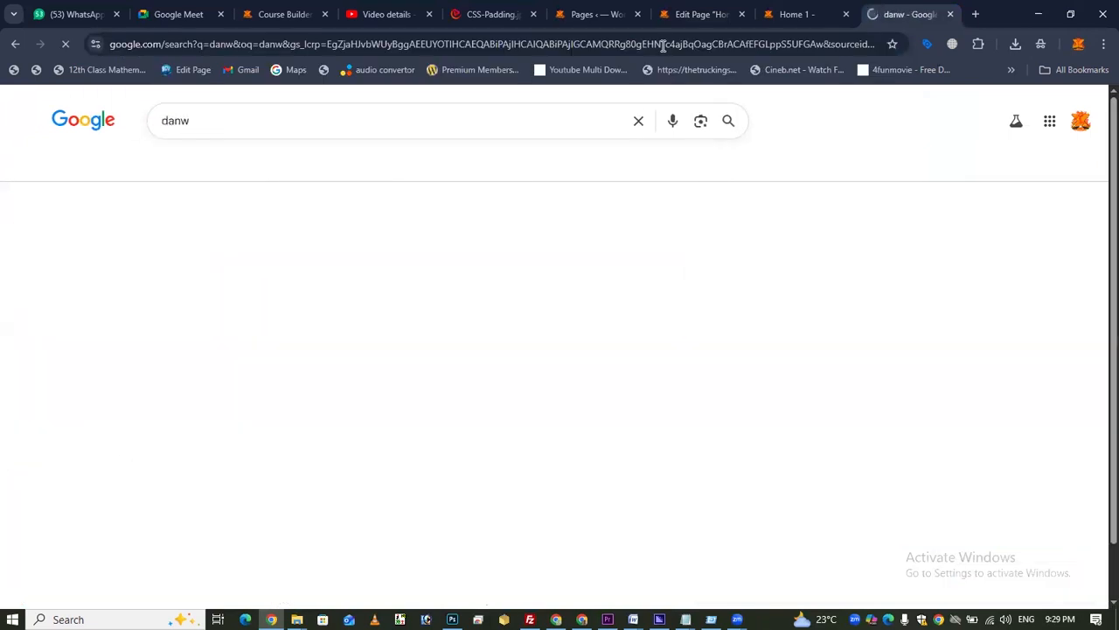
left_click(217, 337)
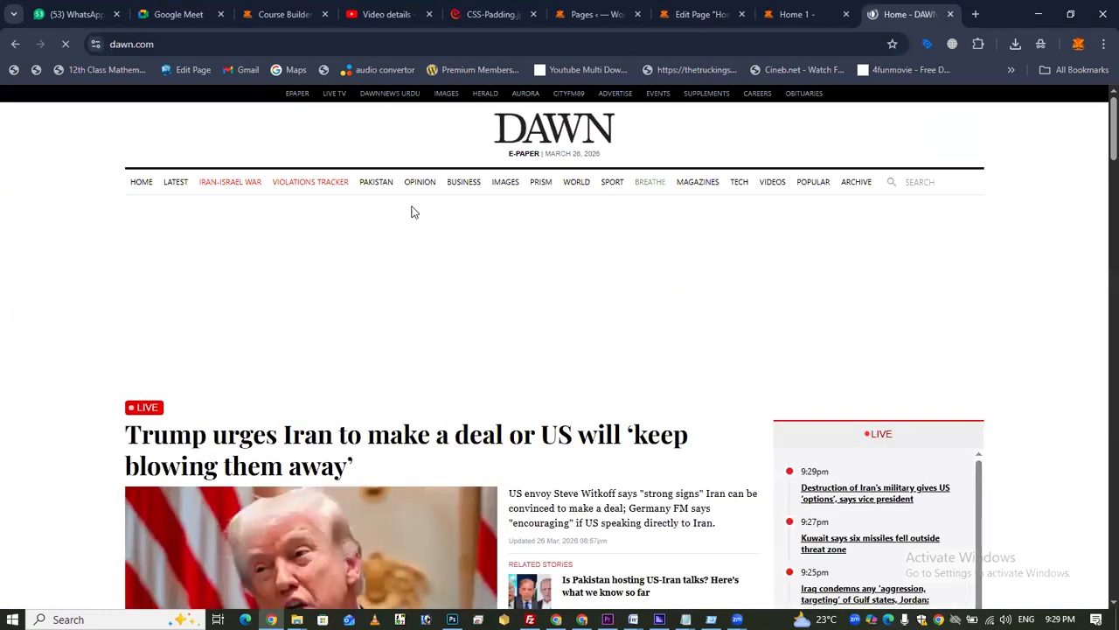
Open the article "War and climate resilience" from Dawn's Opinion section.
left_click(418, 185)
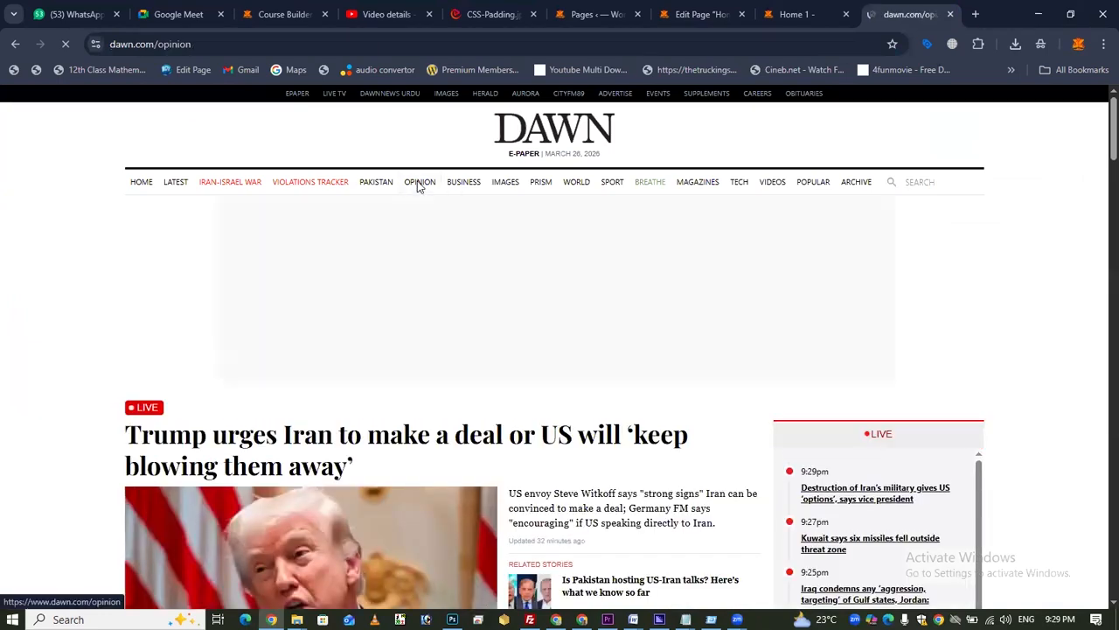
scroll(334, 444, "down", 3)
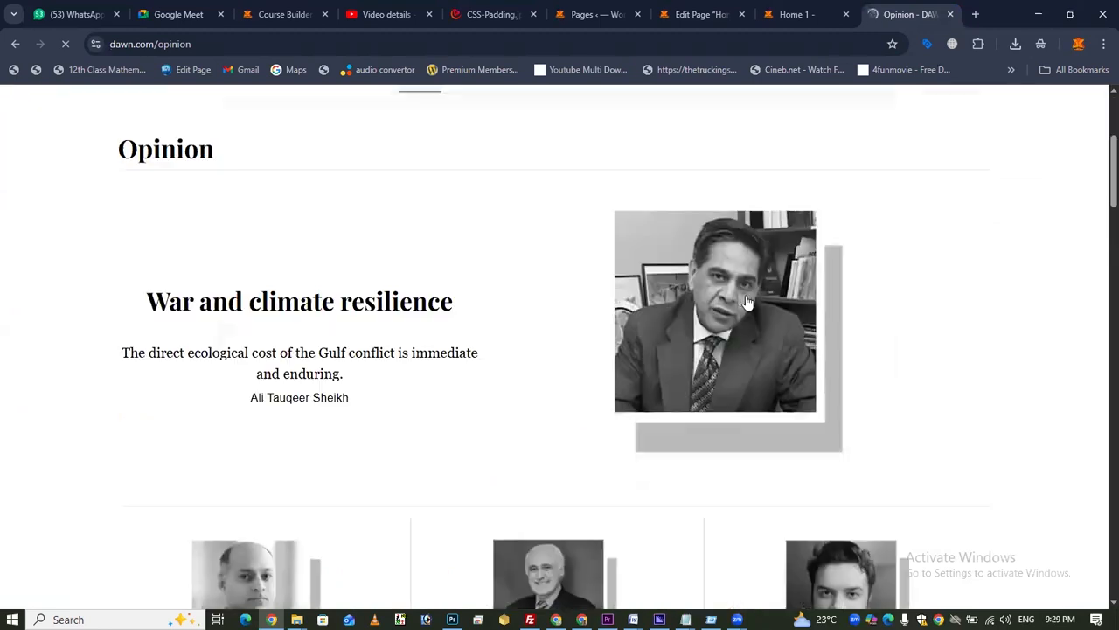
left_click(340, 304)
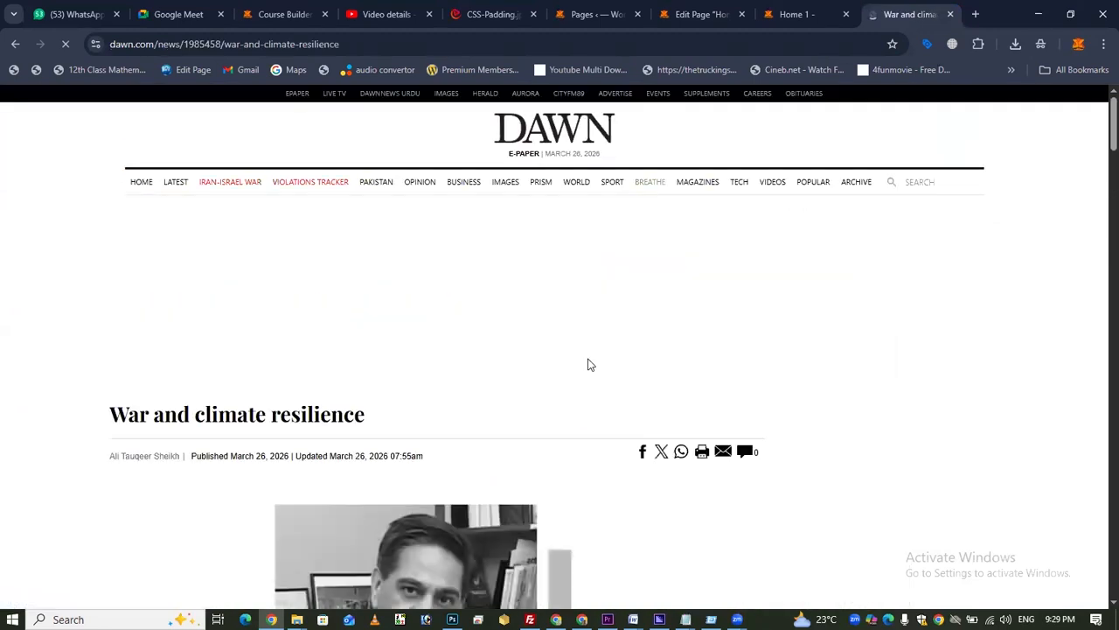
Copy the article's pull quote "The direct ecological cost of the Gulf conflict is immediate and enduring.".
scroll(592, 342, "down", 10)
scroll(463, 295, "down", 2)
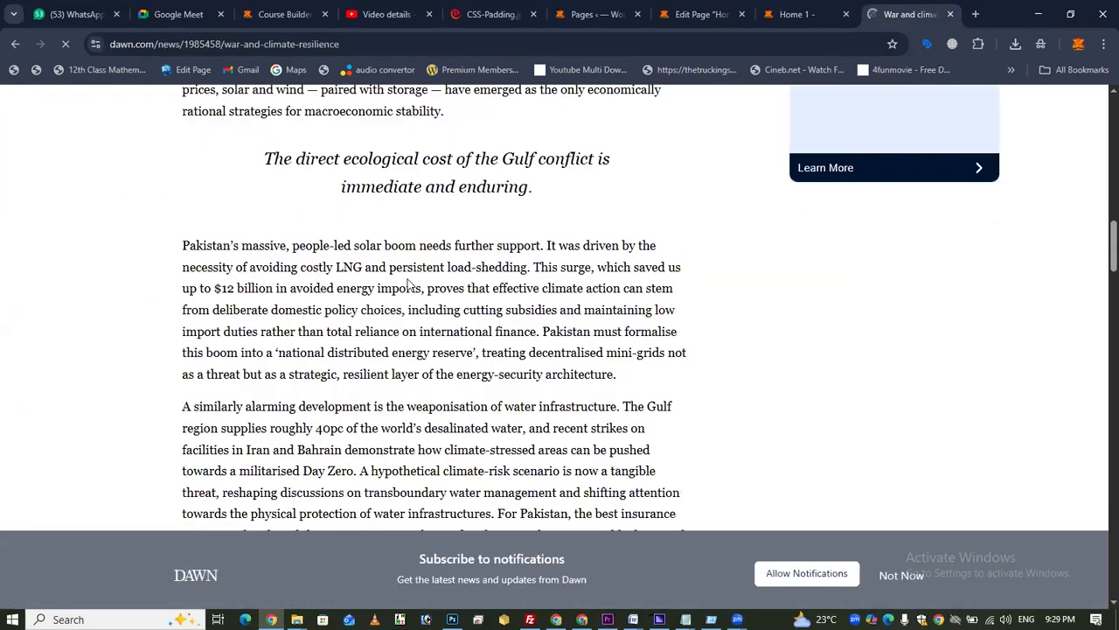
scroll(534, 254, "up", 1)
triple_click(537, 256)
key("ctrl+c")
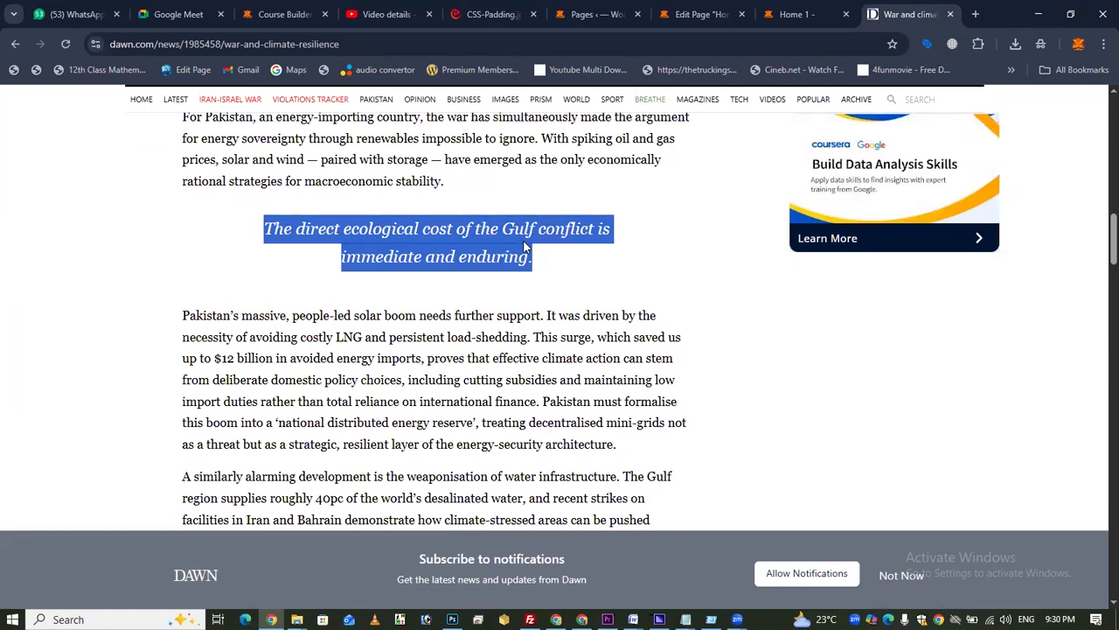
Return to the page editor, add a Quote block below the skills list and fill it with the pull quote copied from the Dawn article.
left_click(691, 17)
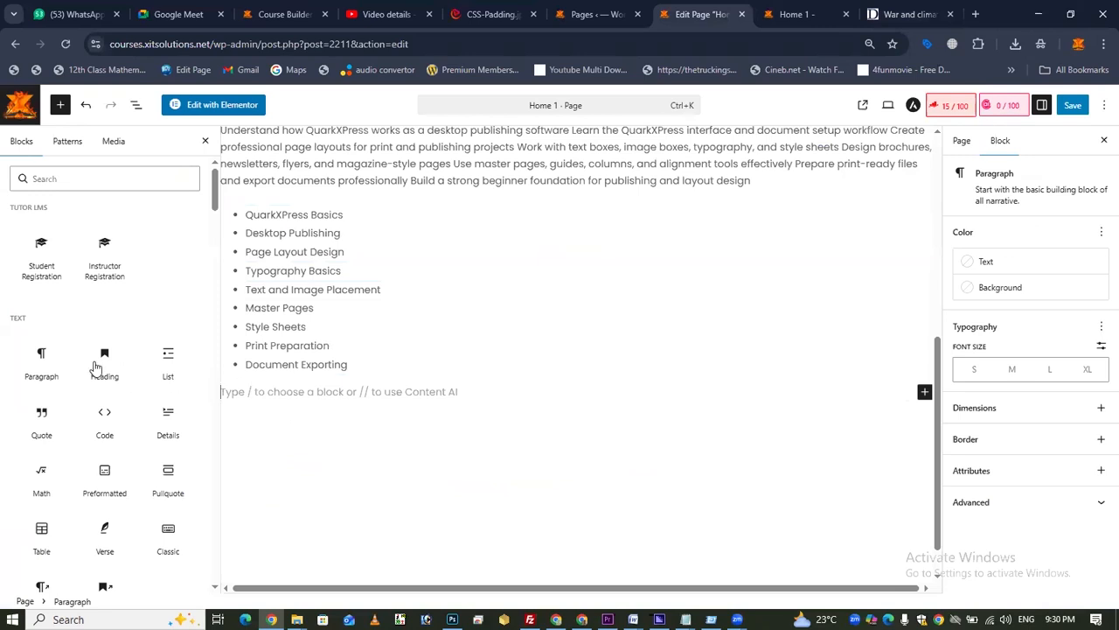
left_click_drag(41, 420, 615, 403)
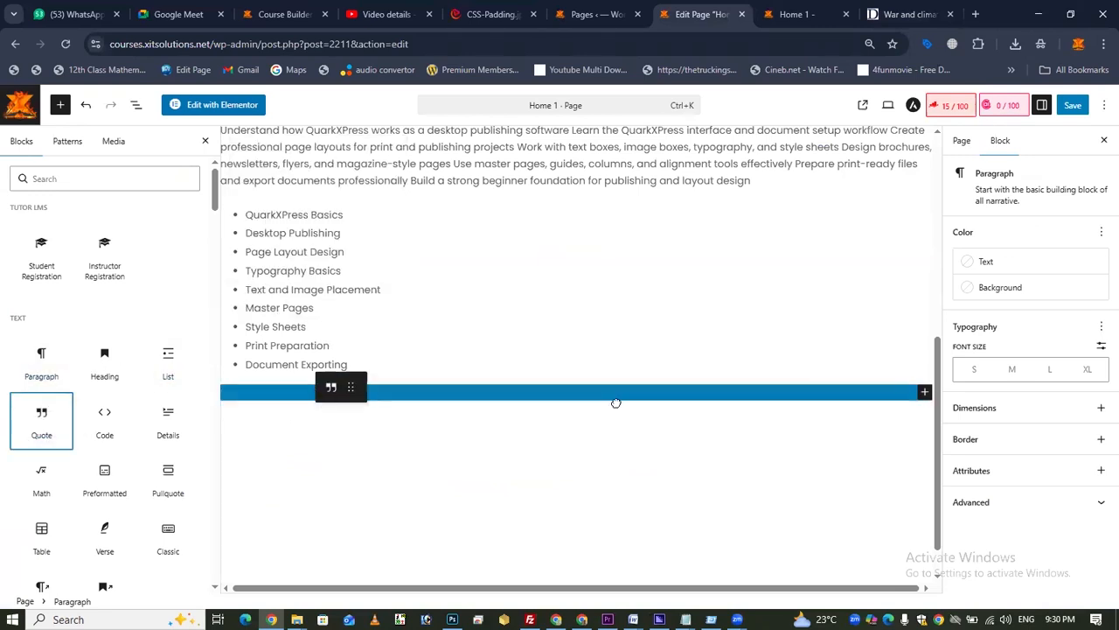
left_click(909, 24)
right_click(380, 241)
left_click(415, 257)
left_click(674, 18)
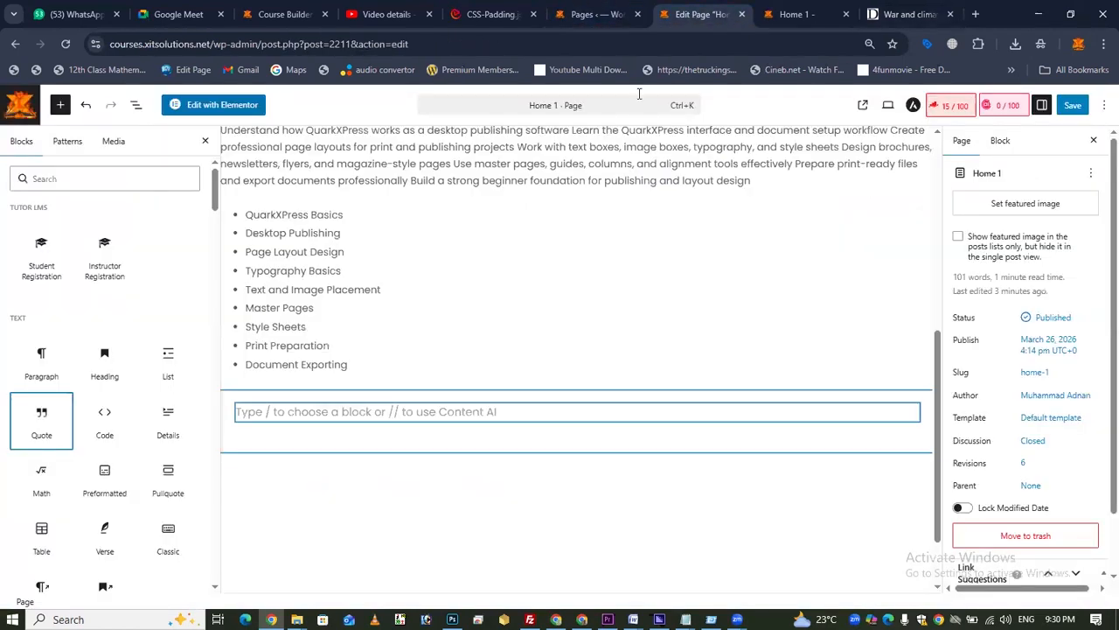
left_click(321, 418)
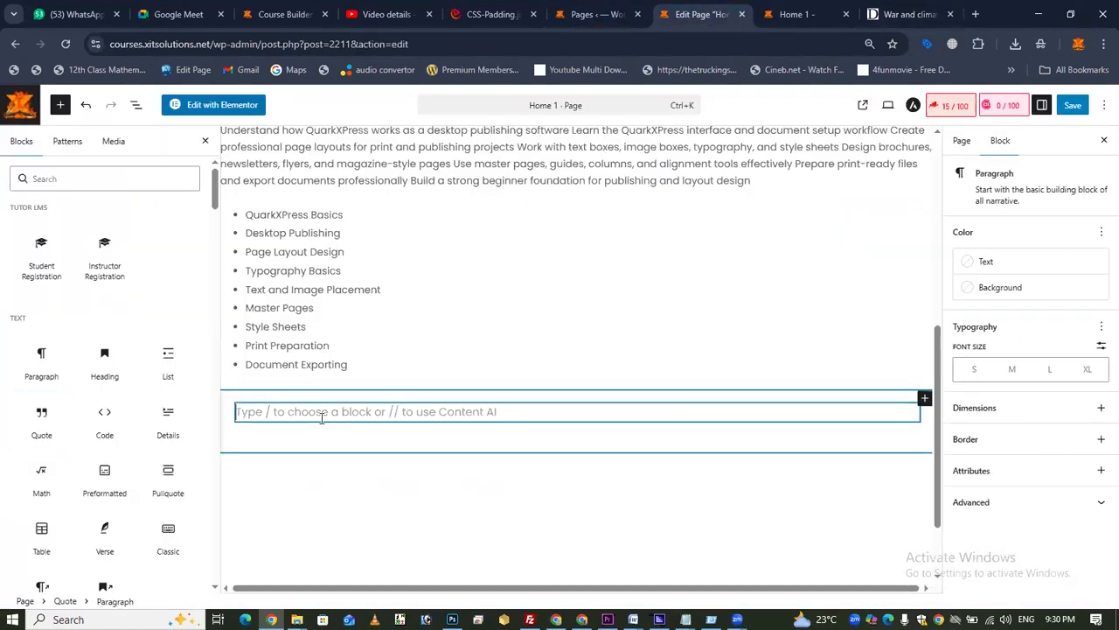
key("ctrl+v")
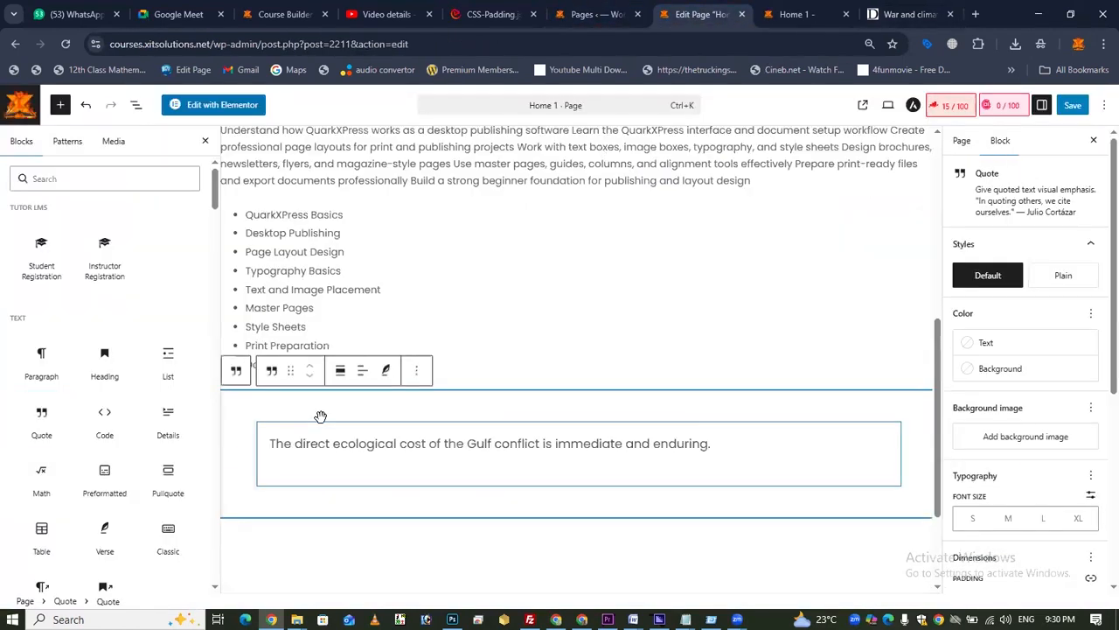
left_click(752, 446)
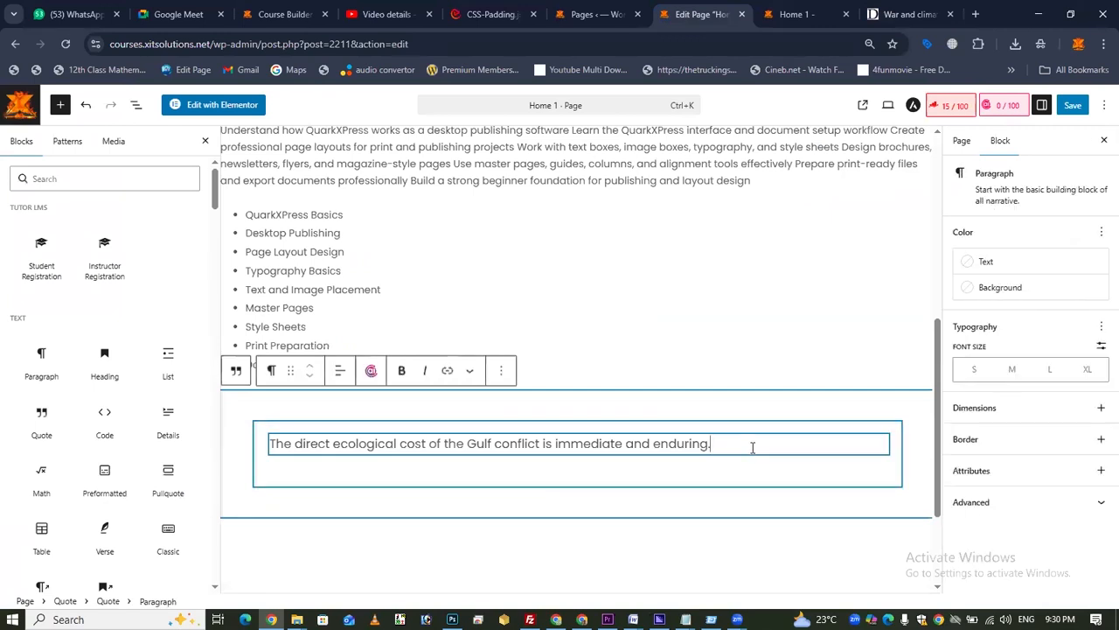
Save the page and reload the live "Home 1" page to check the new content.
left_click(1071, 107)
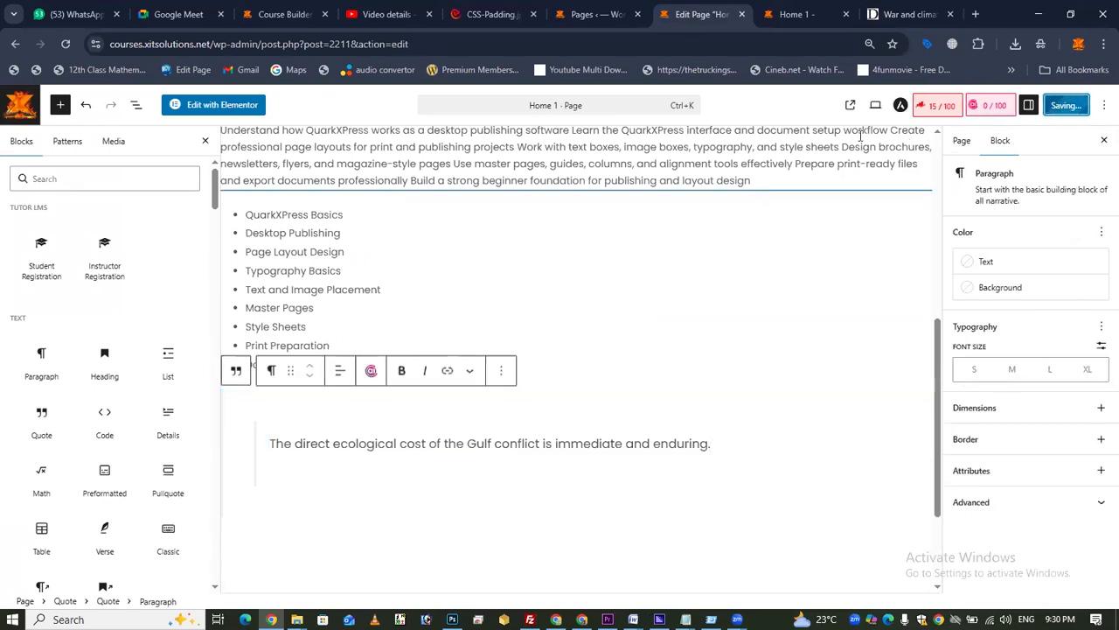
left_click(796, 14)
left_click(69, 44)
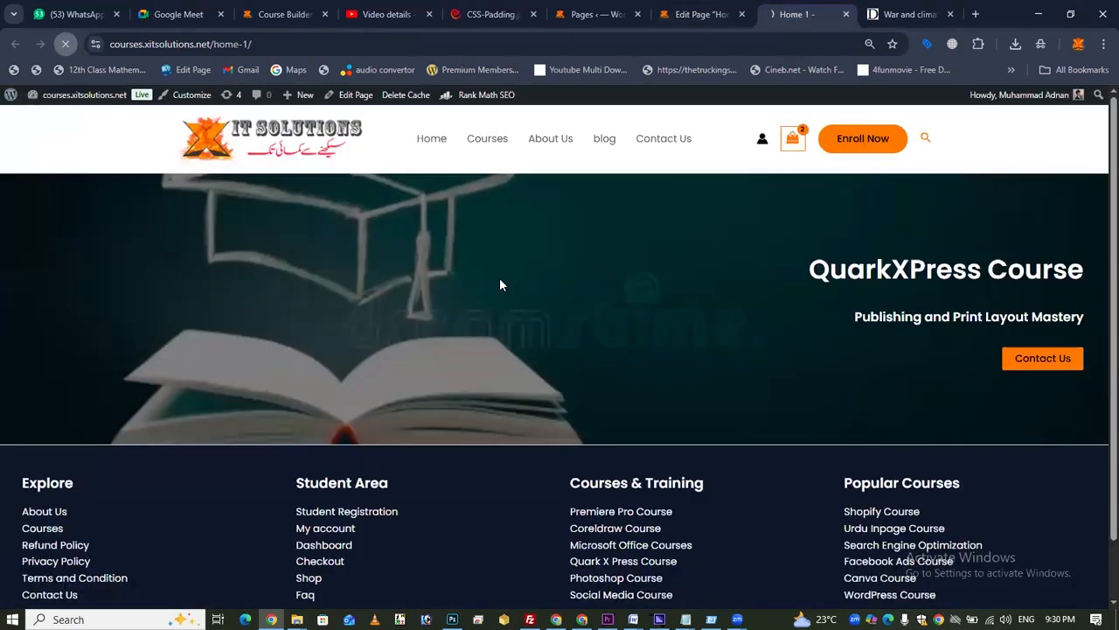
Review the "Skills Covered" section, the skills list and the quote on the live "Home 1" page.
scroll(483, 267, "down", 2)
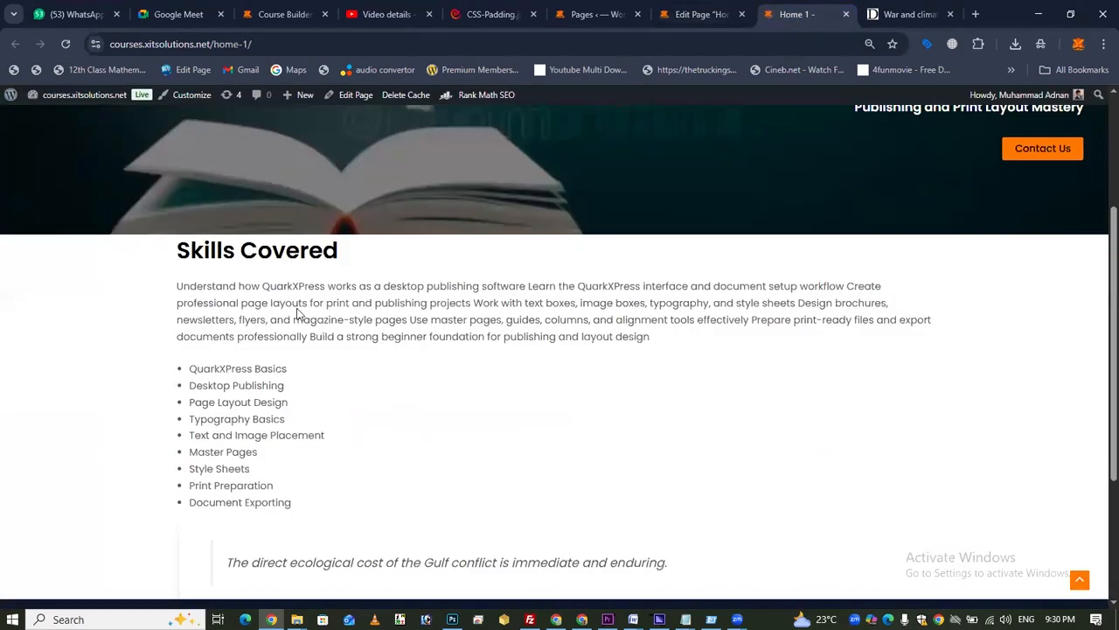
scroll(297, 312, "down", 2)
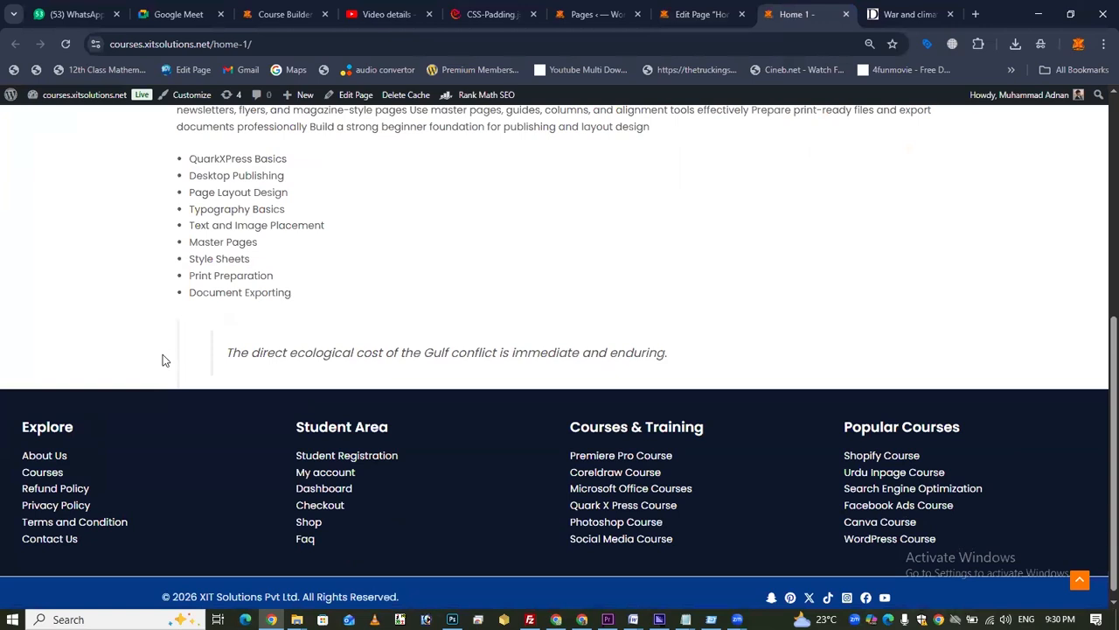
left_click_drag(173, 361, 226, 366)
scroll(358, 374, "up", 1)
scroll(350, 163, "up", 1)
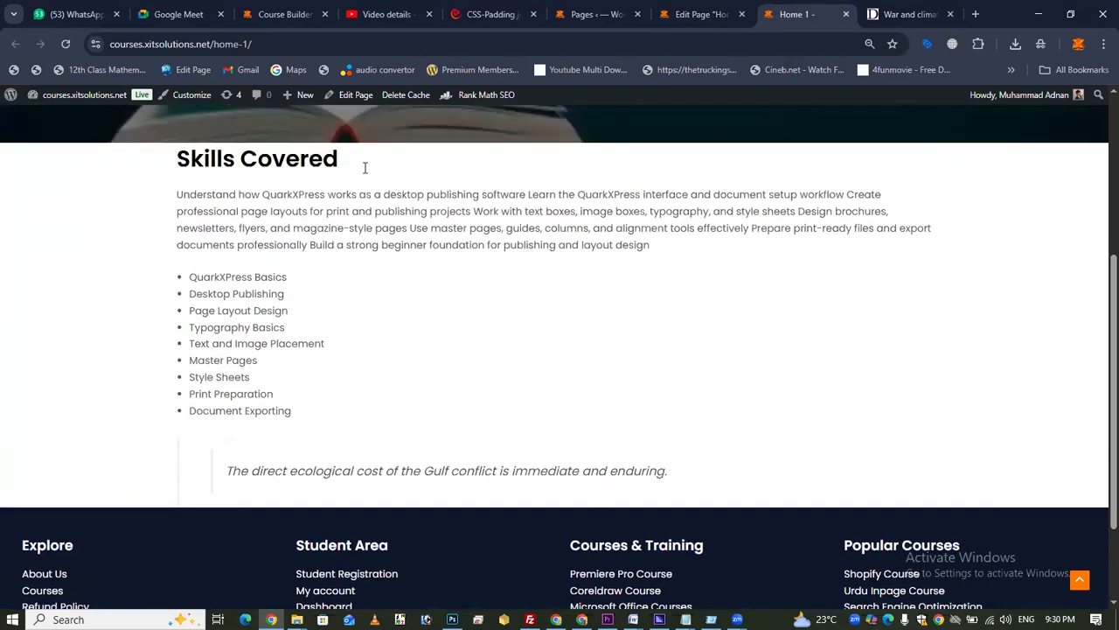
triple_click(350, 232)
left_click(273, 332)
scroll(350, 339, "down", 2)
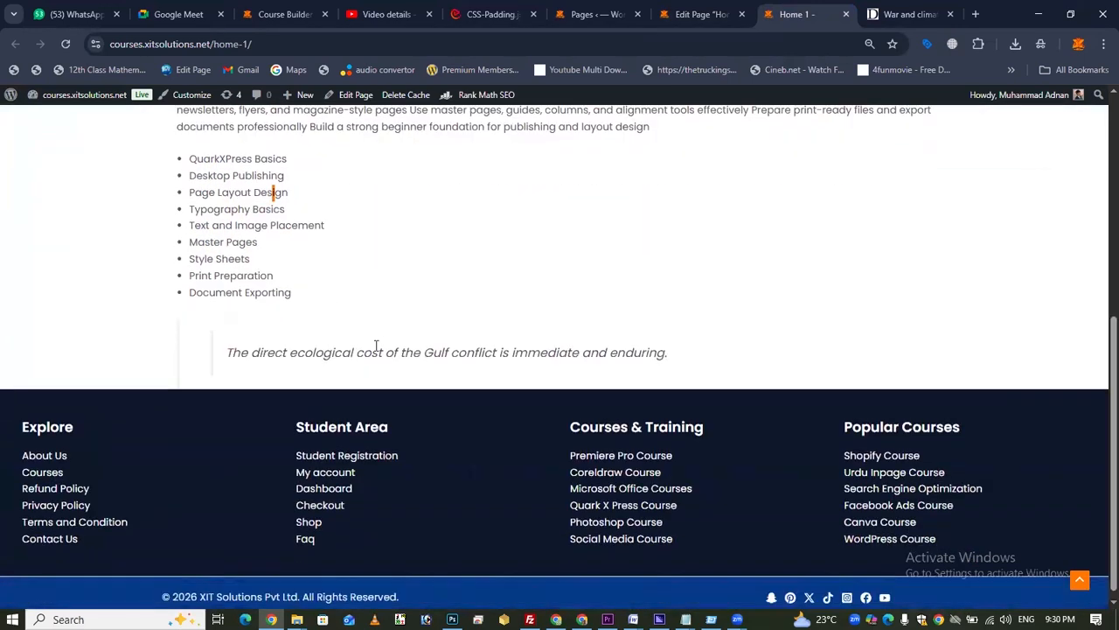
Return to the page editor and add a Code block below the quote.
left_click(687, 14)
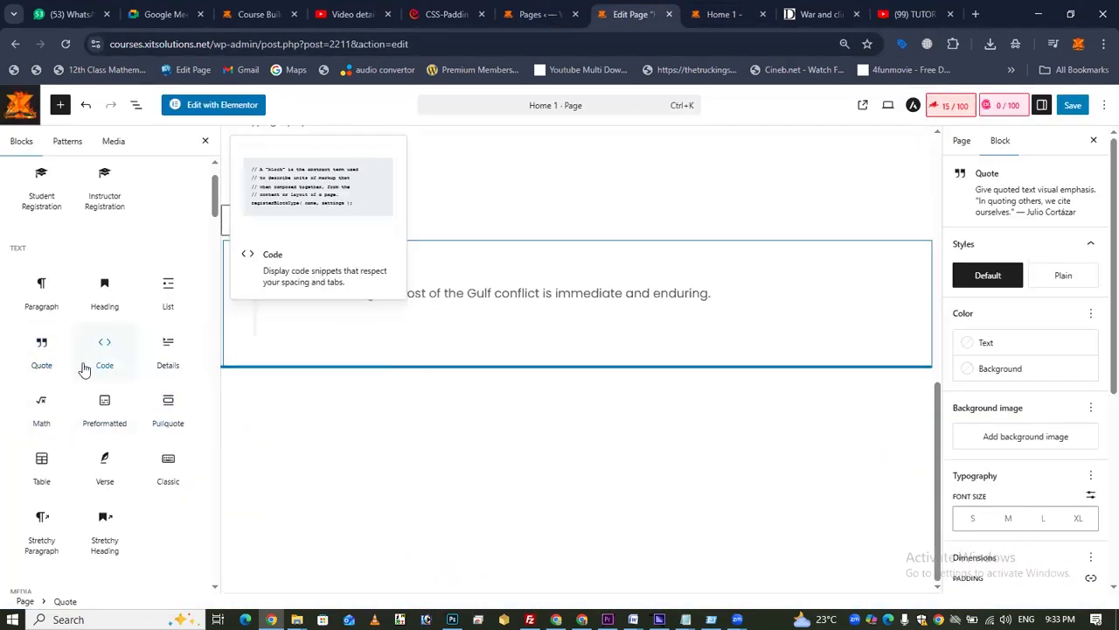
left_click_drag(104, 363, 342, 407)
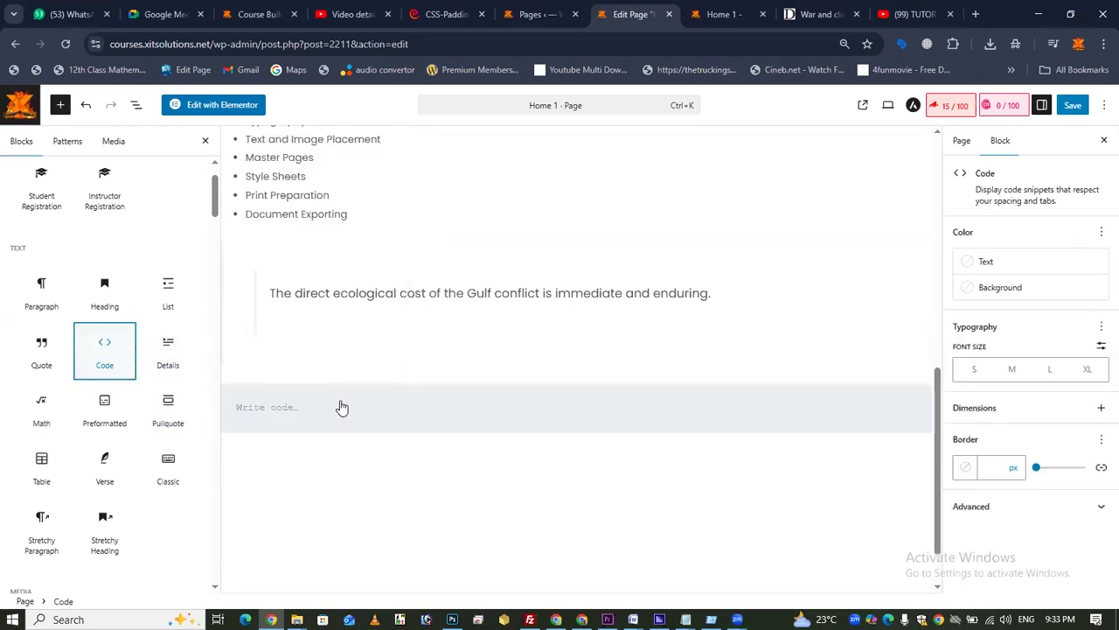
left_click(313, 408)
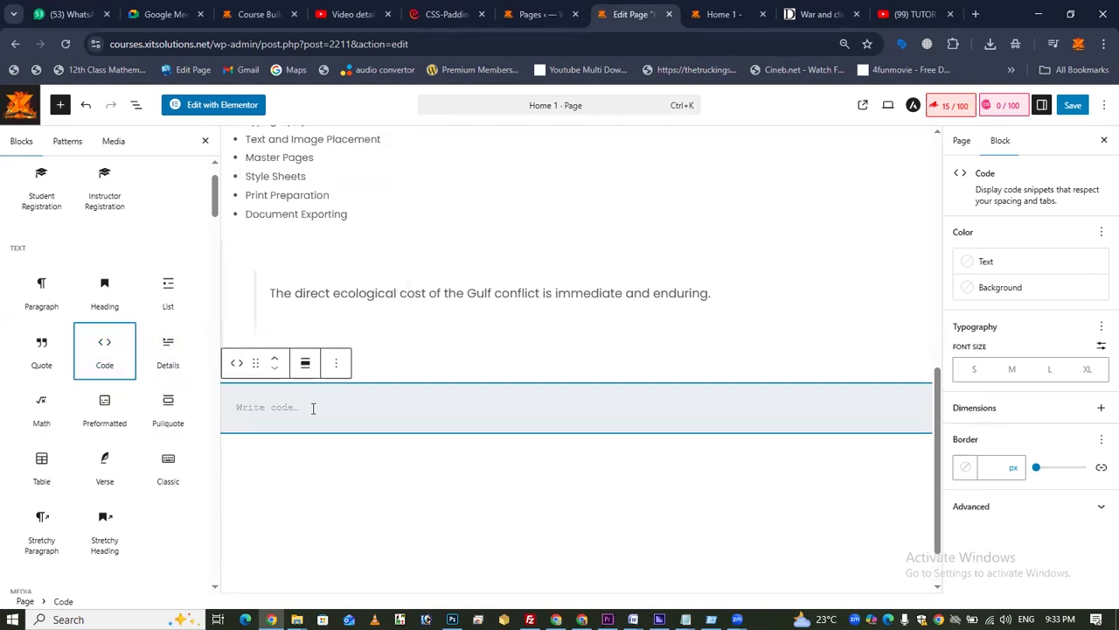
Reload the live "Home 1" page and examine the content below the quote.
left_click(712, 22)
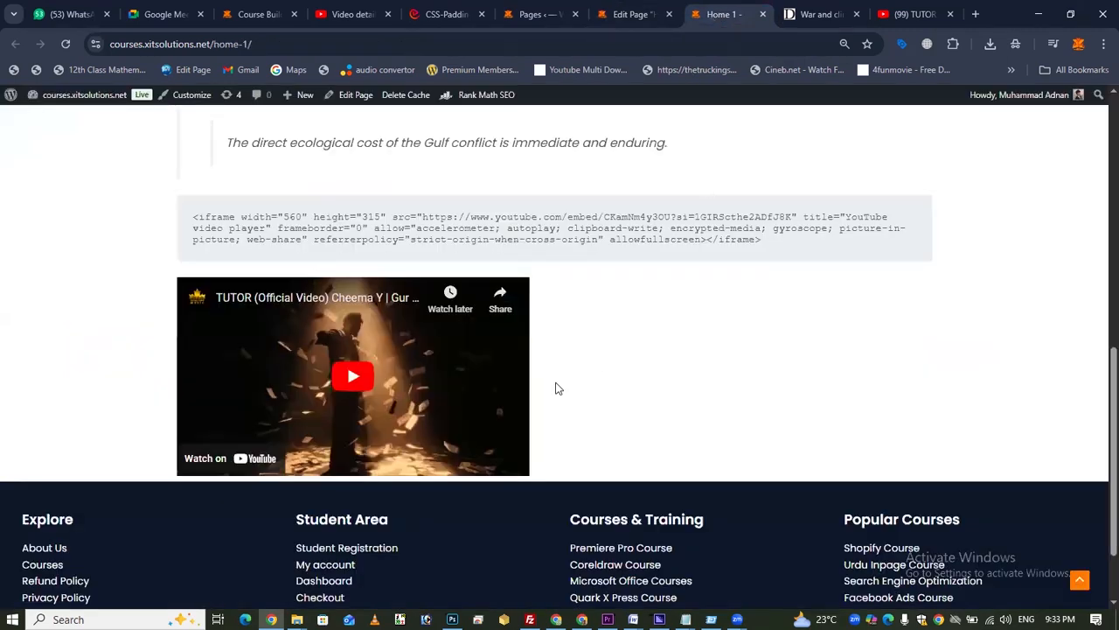
scroll(50, 320, "up", 7)
left_click(65, 43)
scroll(743, 324, "down", 6)
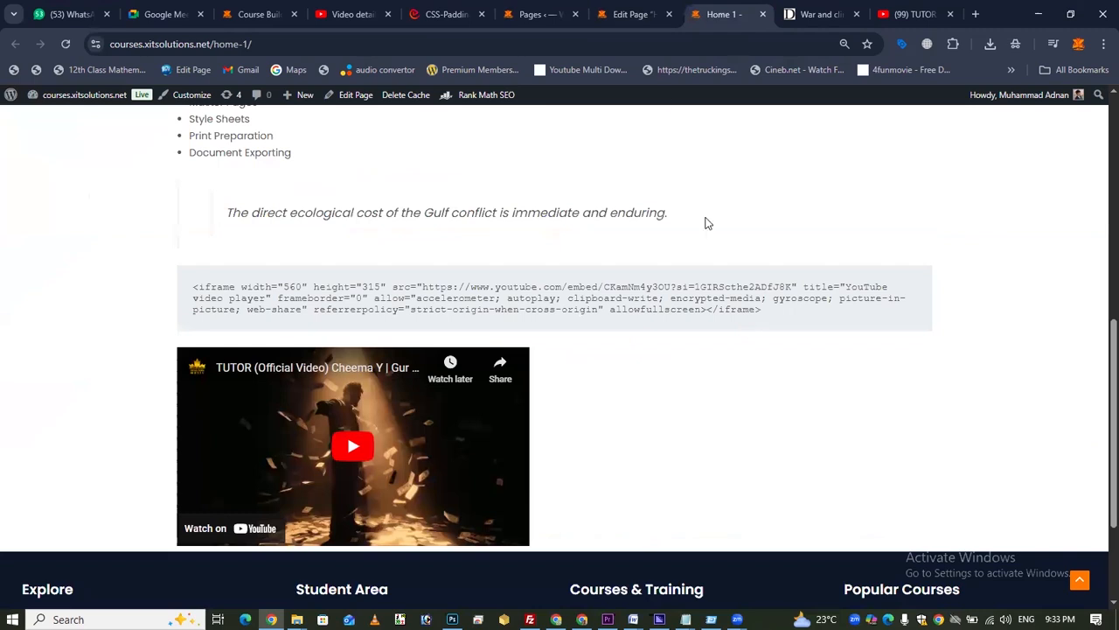
Return to the page editor and save the page with the Code block left empty.
left_click(634, 17)
left_click(442, 416)
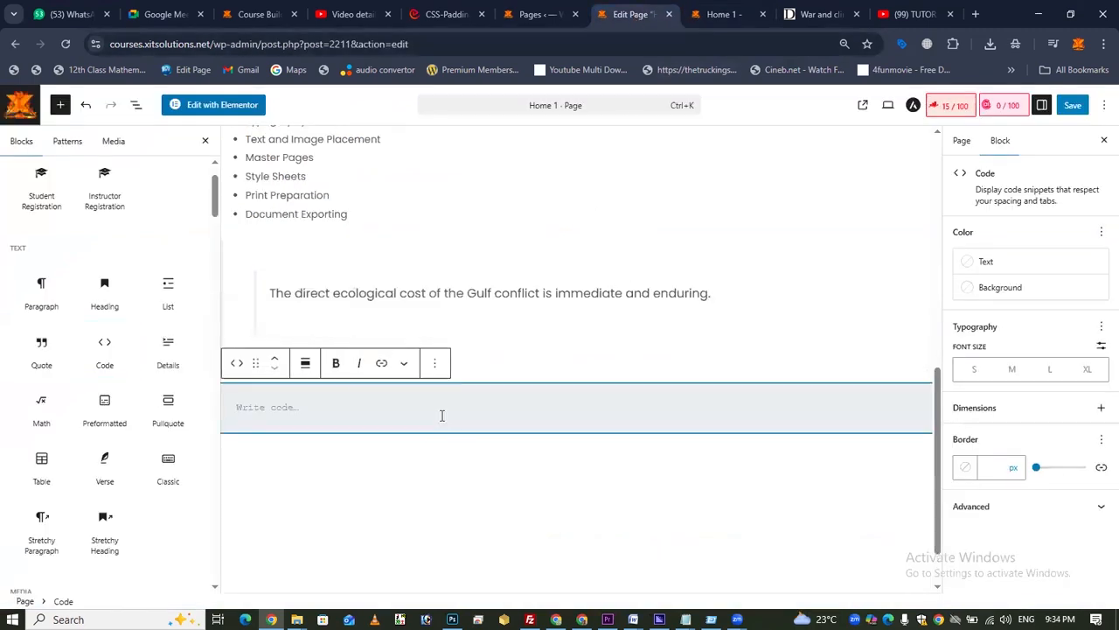
key("ctrl+s")
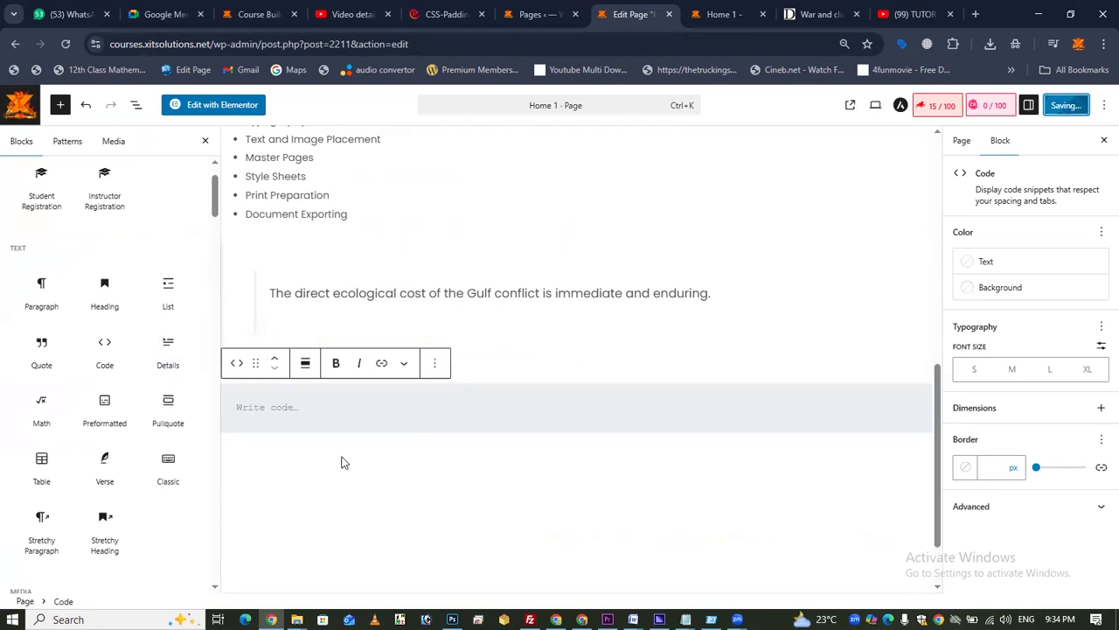
Search the block library for "html" and add a Custom HTML block below the Code block.
scroll(113, 254, "up", 2)
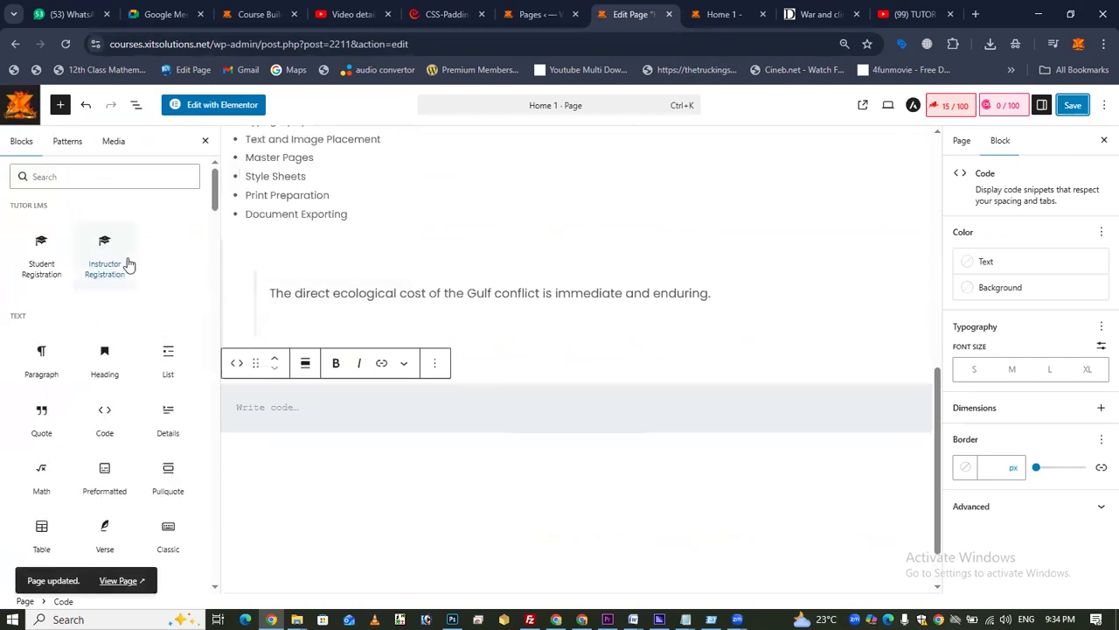
left_click(124, 181)
type("html")
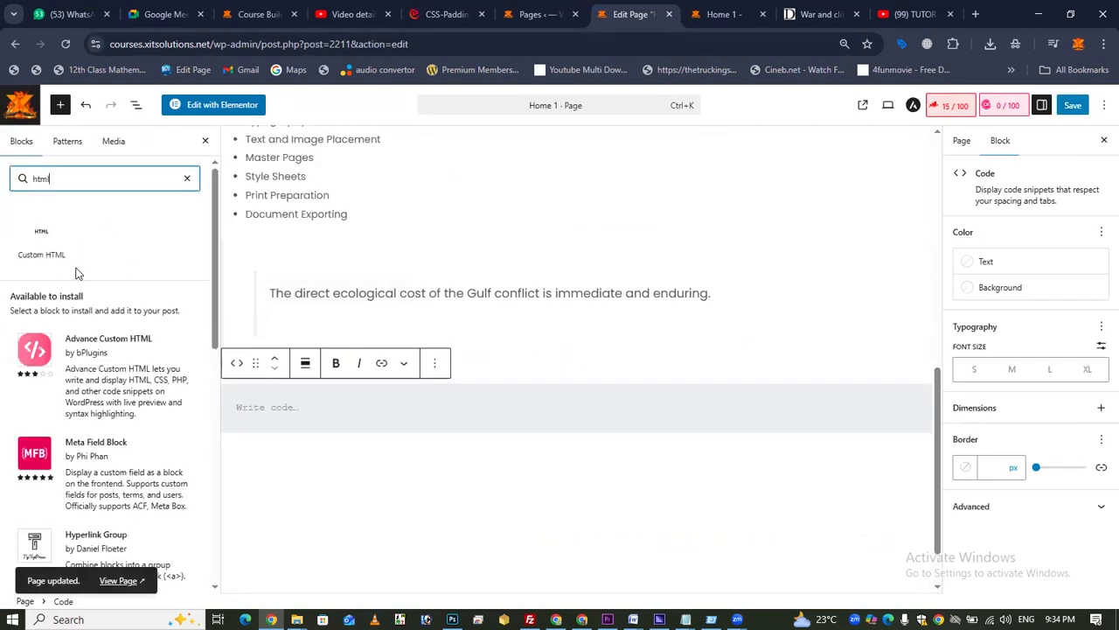
mouse_move(35, 242)
left_click_drag(35, 242, 327, 441)
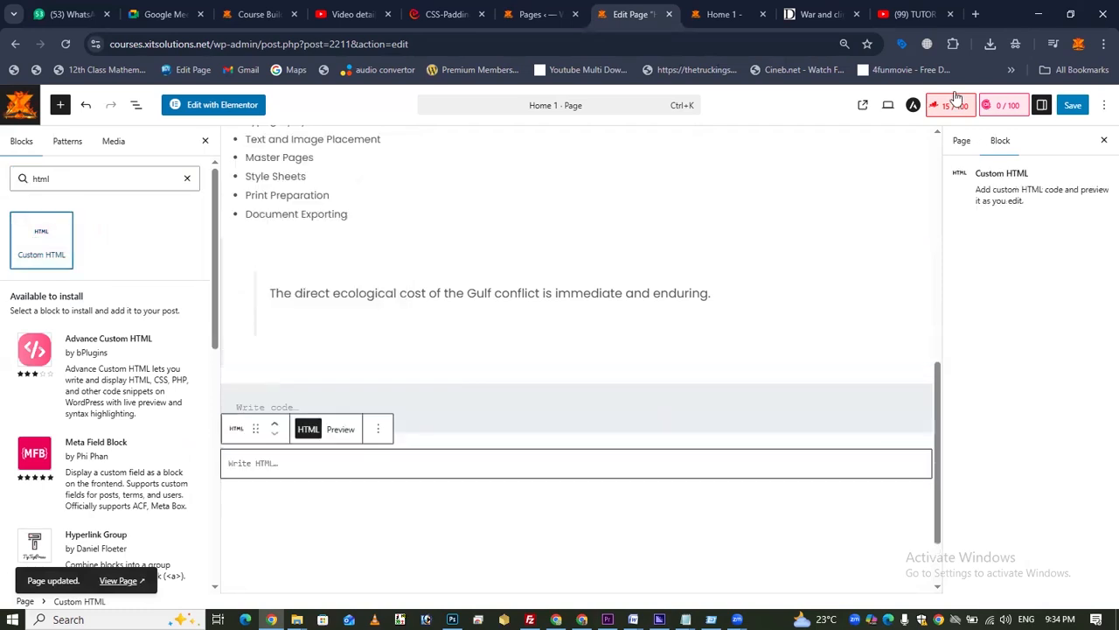
Switch to the YouTube video "TUTOR (Official Video)", open its Embed sharing option again and copy the full iframe code.
left_click(910, 15)
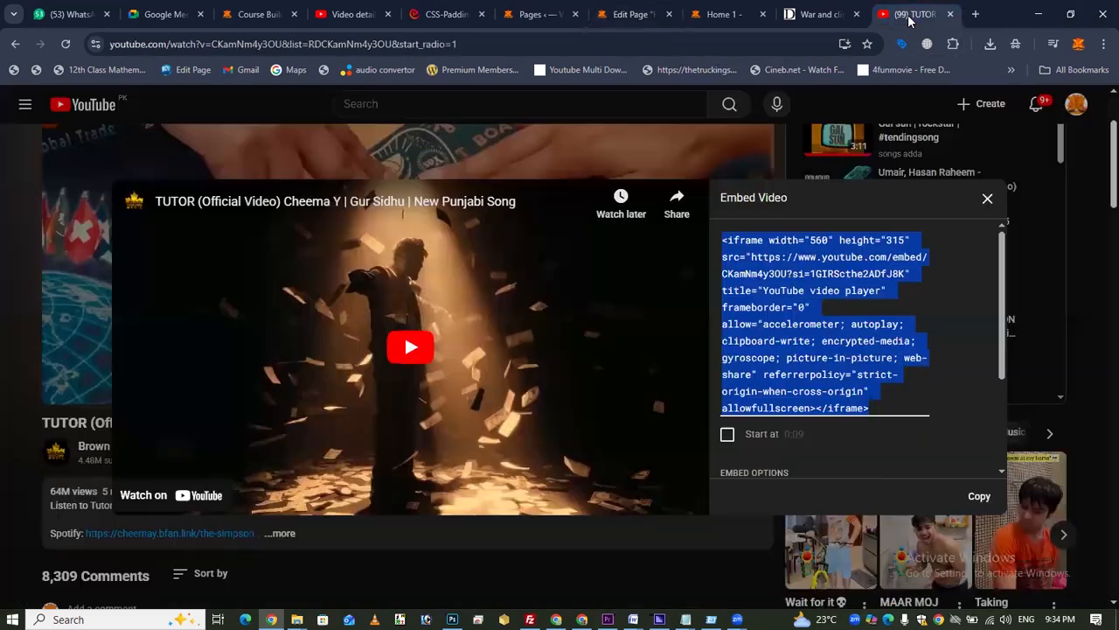
left_click(973, 252)
left_click(471, 291)
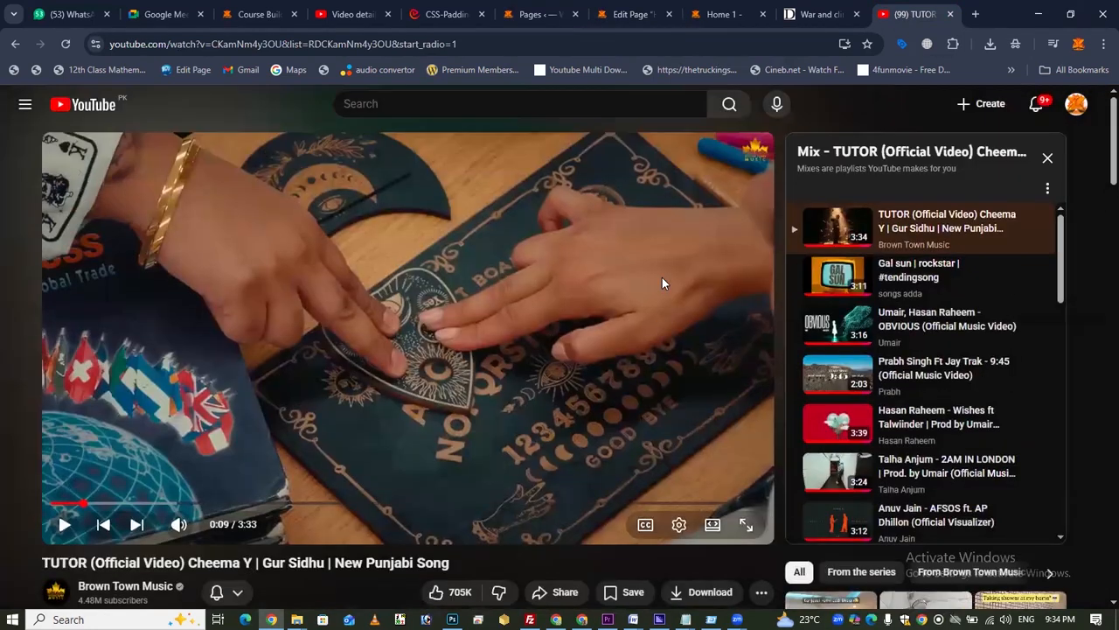
scroll(629, 349, "down", 2)
left_click(565, 385)
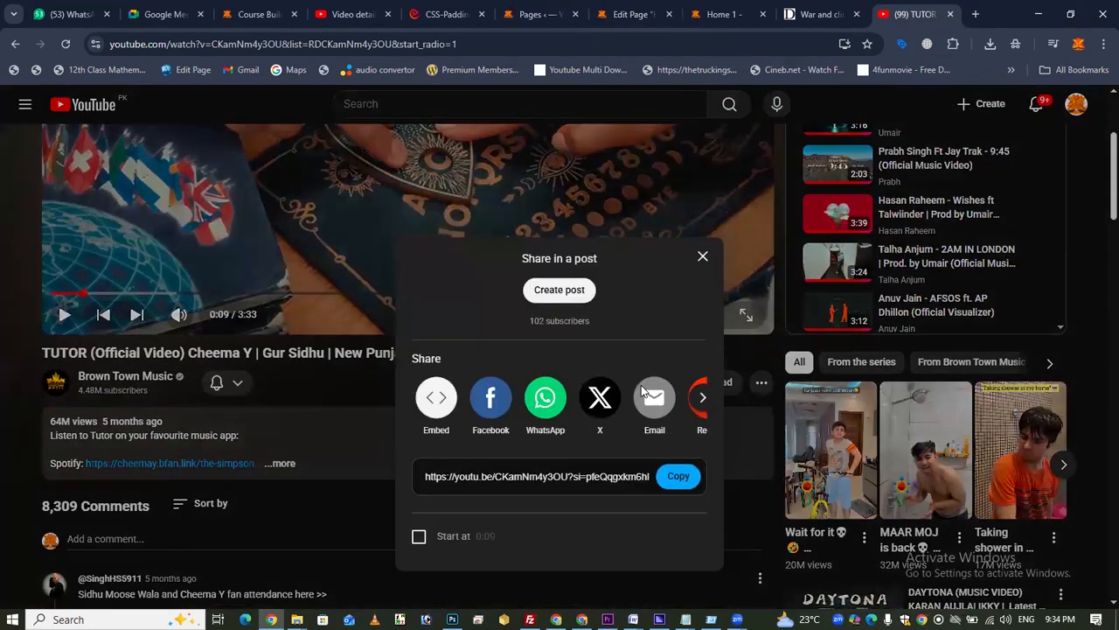
left_click(672, 421)
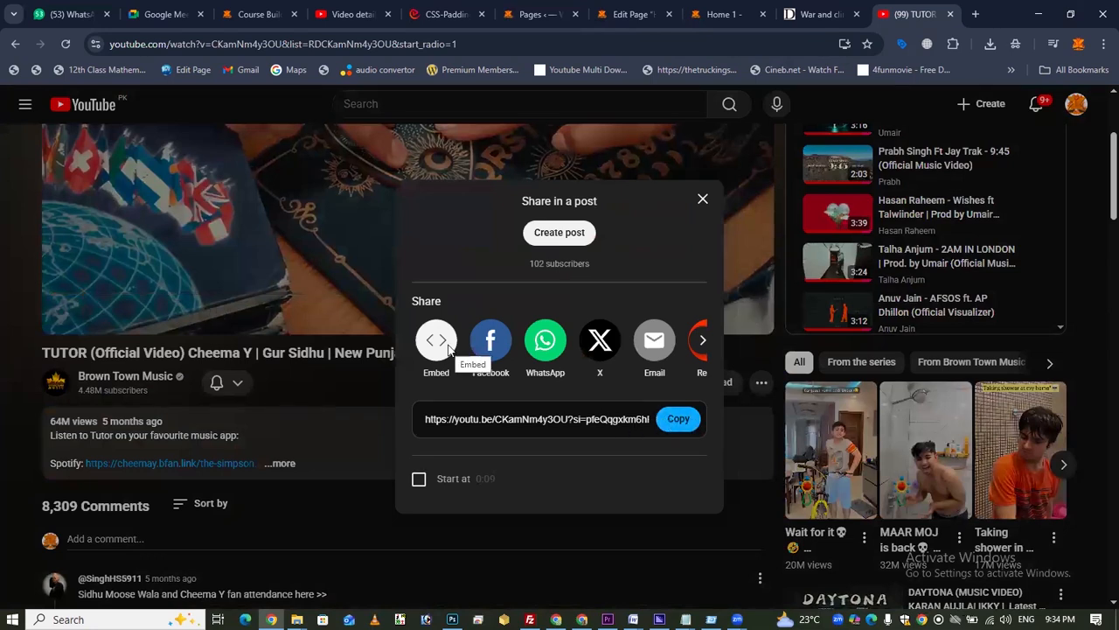
left_click(437, 341)
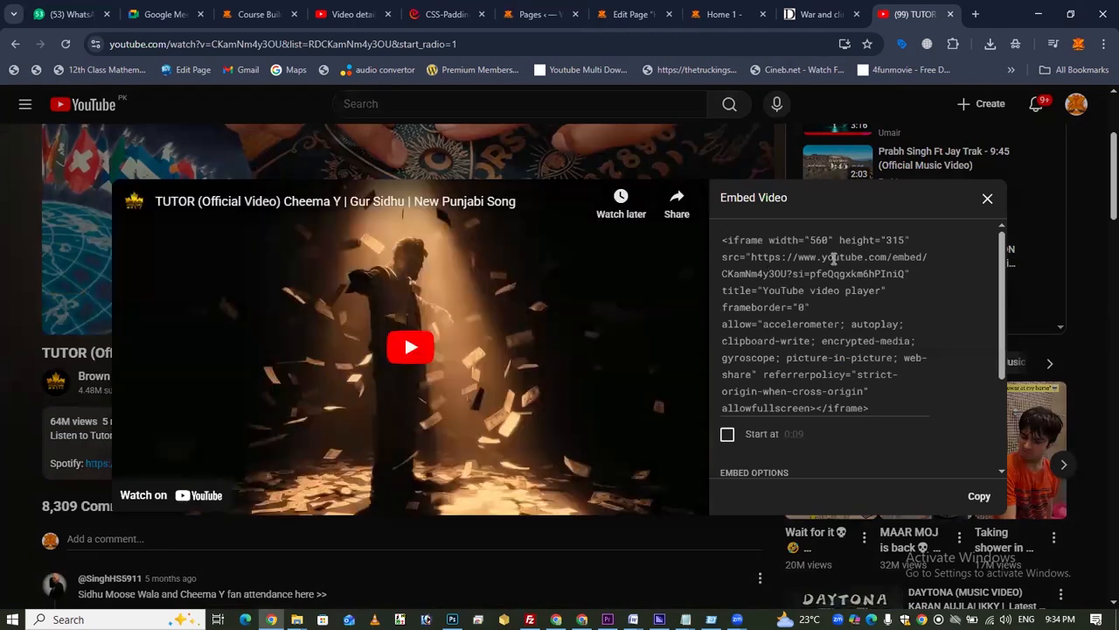
left_click(807, 341)
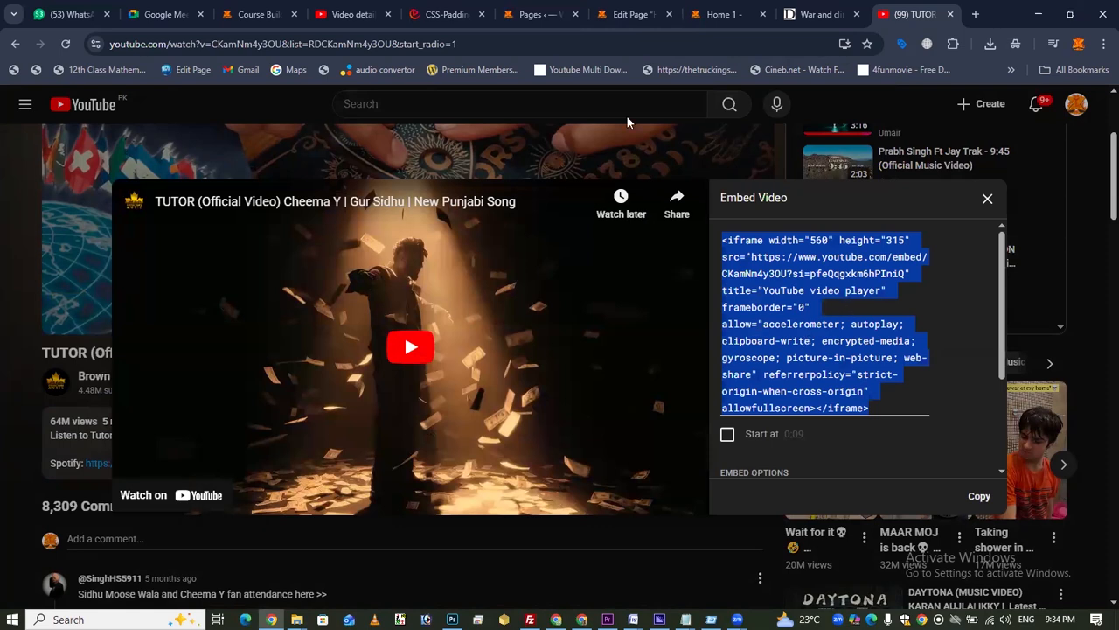
Return to the page editor, paste the YouTube iframe code into the Custom HTML block and save the page.
left_click(625, 21)
left_click(351, 451)
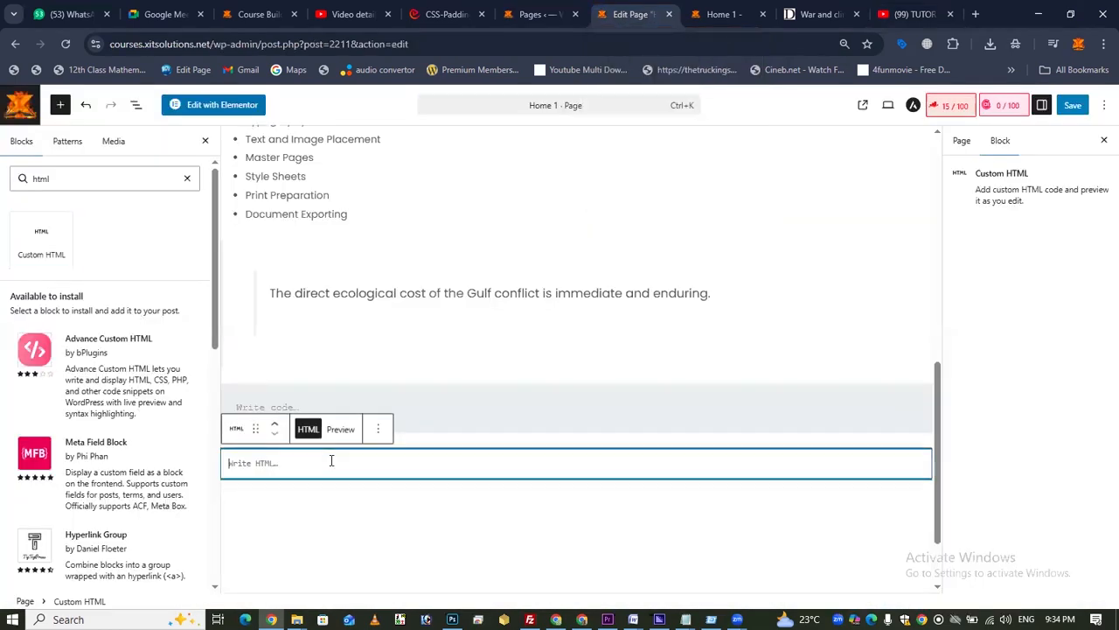
key("ctrl+v")
left_click(385, 514)
key("ctrl+s")
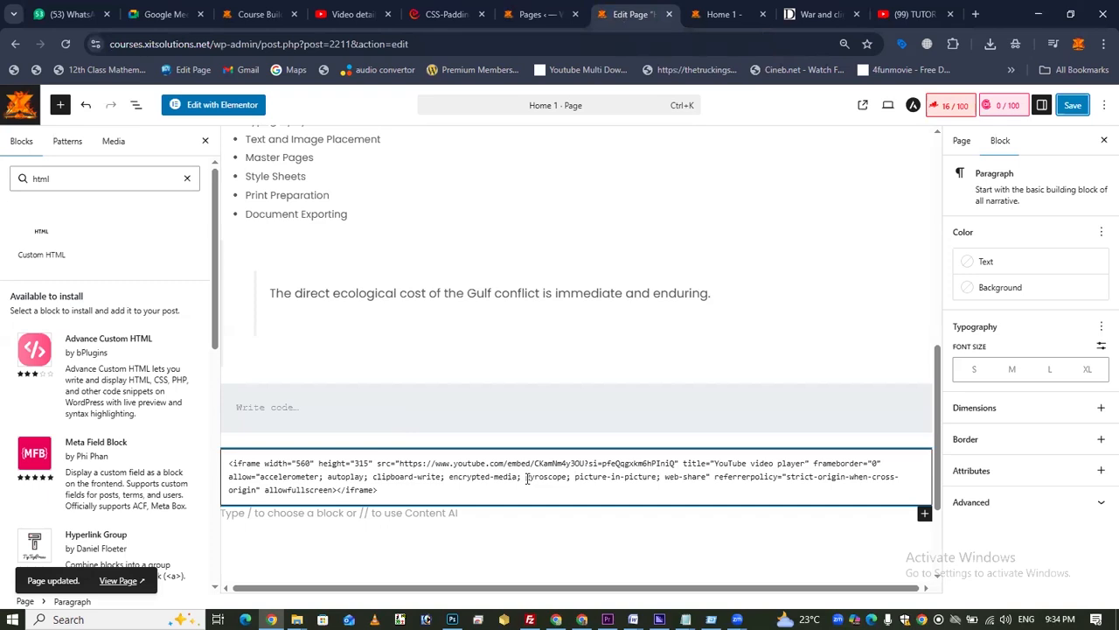
Reload the live "Home 1" page to check the embedded YouTube video below the Code block.
key("ctrl+Tab")
left_click(67, 42)
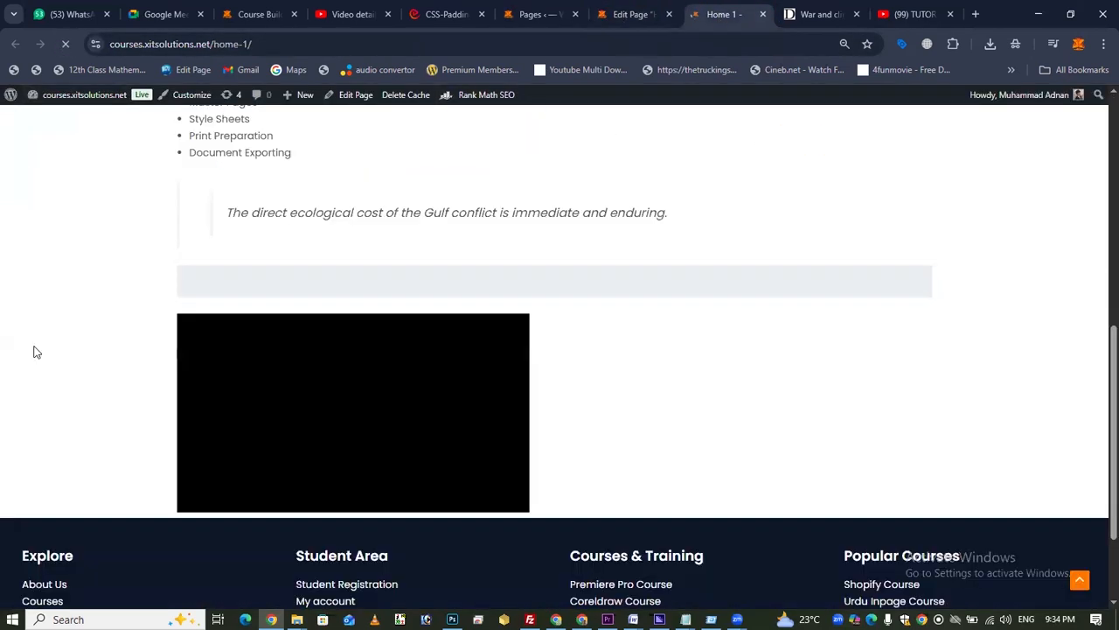
left_click(66, 44)
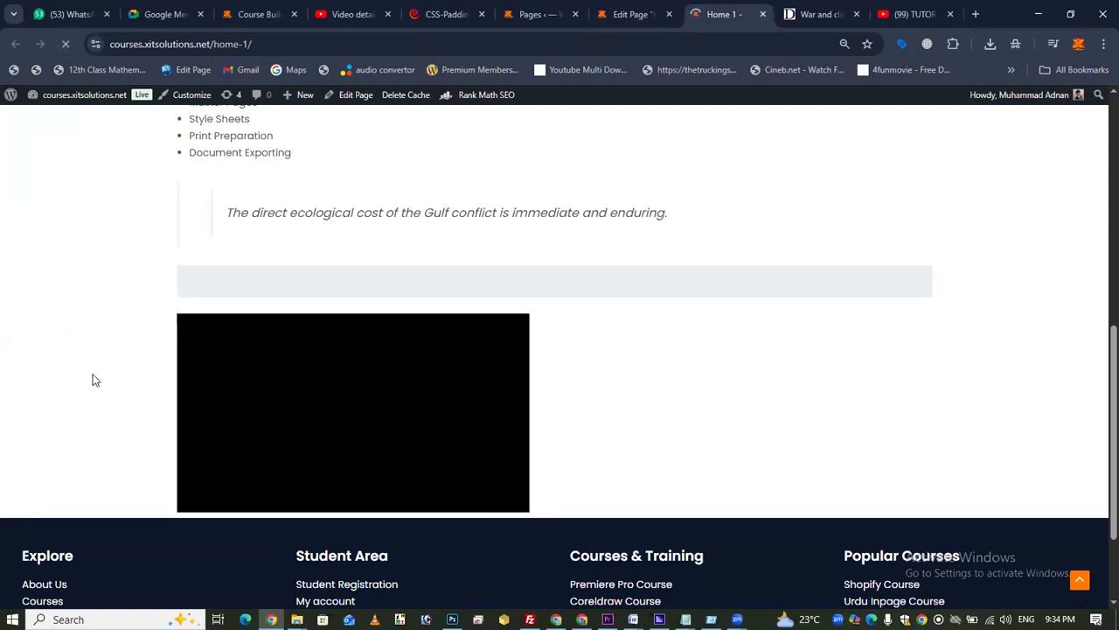